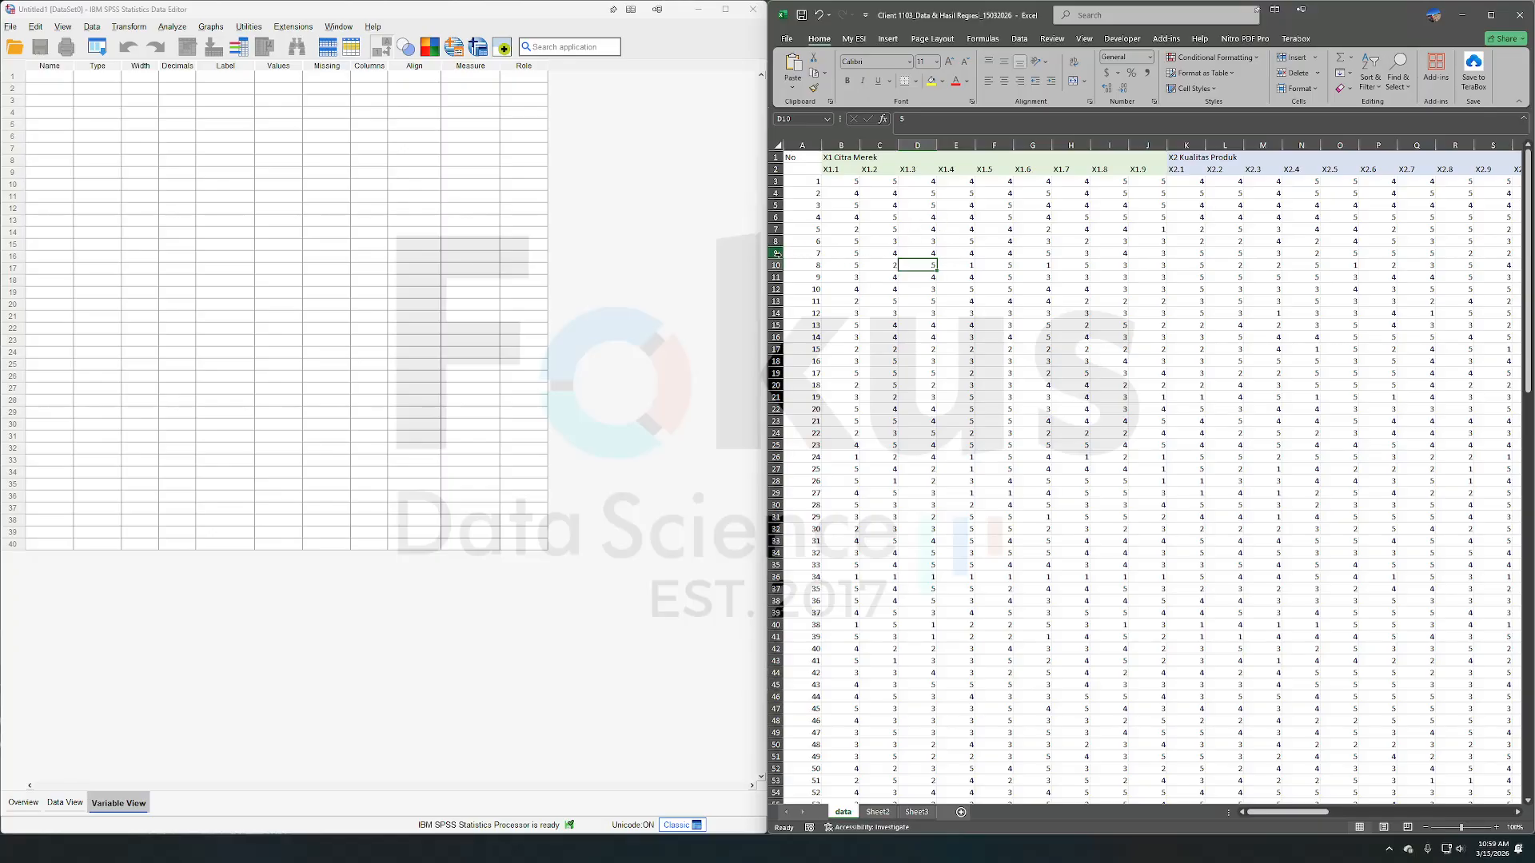
- Review the X1, X2 and Y item columns and the respondent rows in the Excel data sheet
{"action": "left_click", "coordinate": [1005, 279]}
{"action": "scroll", "coordinate": [1097, 384], "scroll_direction": "right", "scroll_amount": 6}
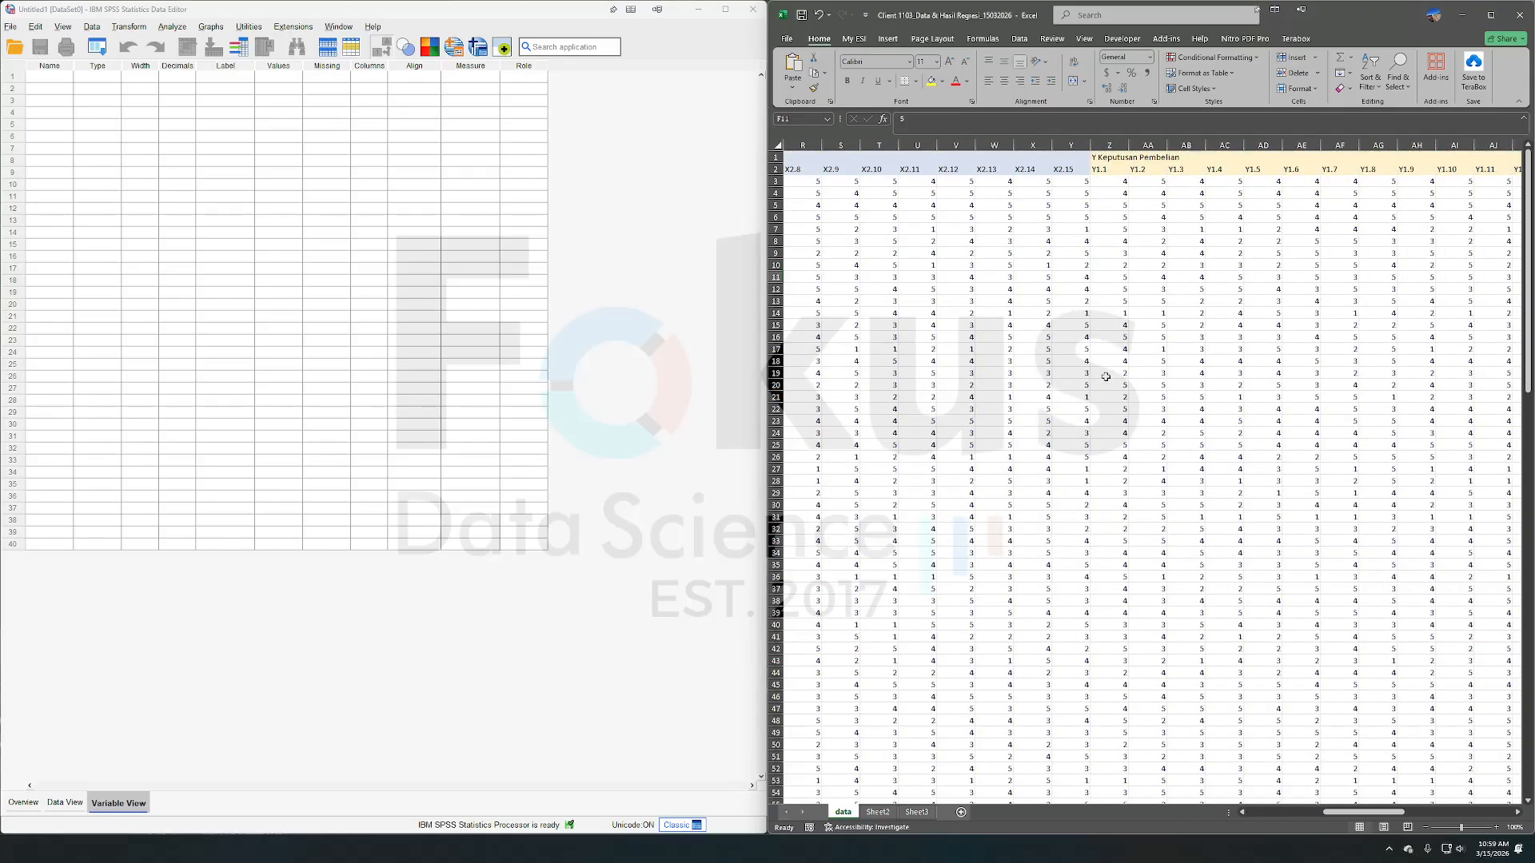
{"action": "scroll", "coordinate": [1097, 384], "scroll_direction": "right", "scroll_amount": 6}
{"action": "scroll", "coordinate": [1121, 362], "scroll_direction": "left", "scroll_amount": 2}
{"action": "scroll", "coordinate": [1121, 359], "scroll_direction": "right", "scroll_amount": 4}
{"action": "scroll", "coordinate": [1121, 359], "scroll_direction": "left", "scroll_amount": 12}
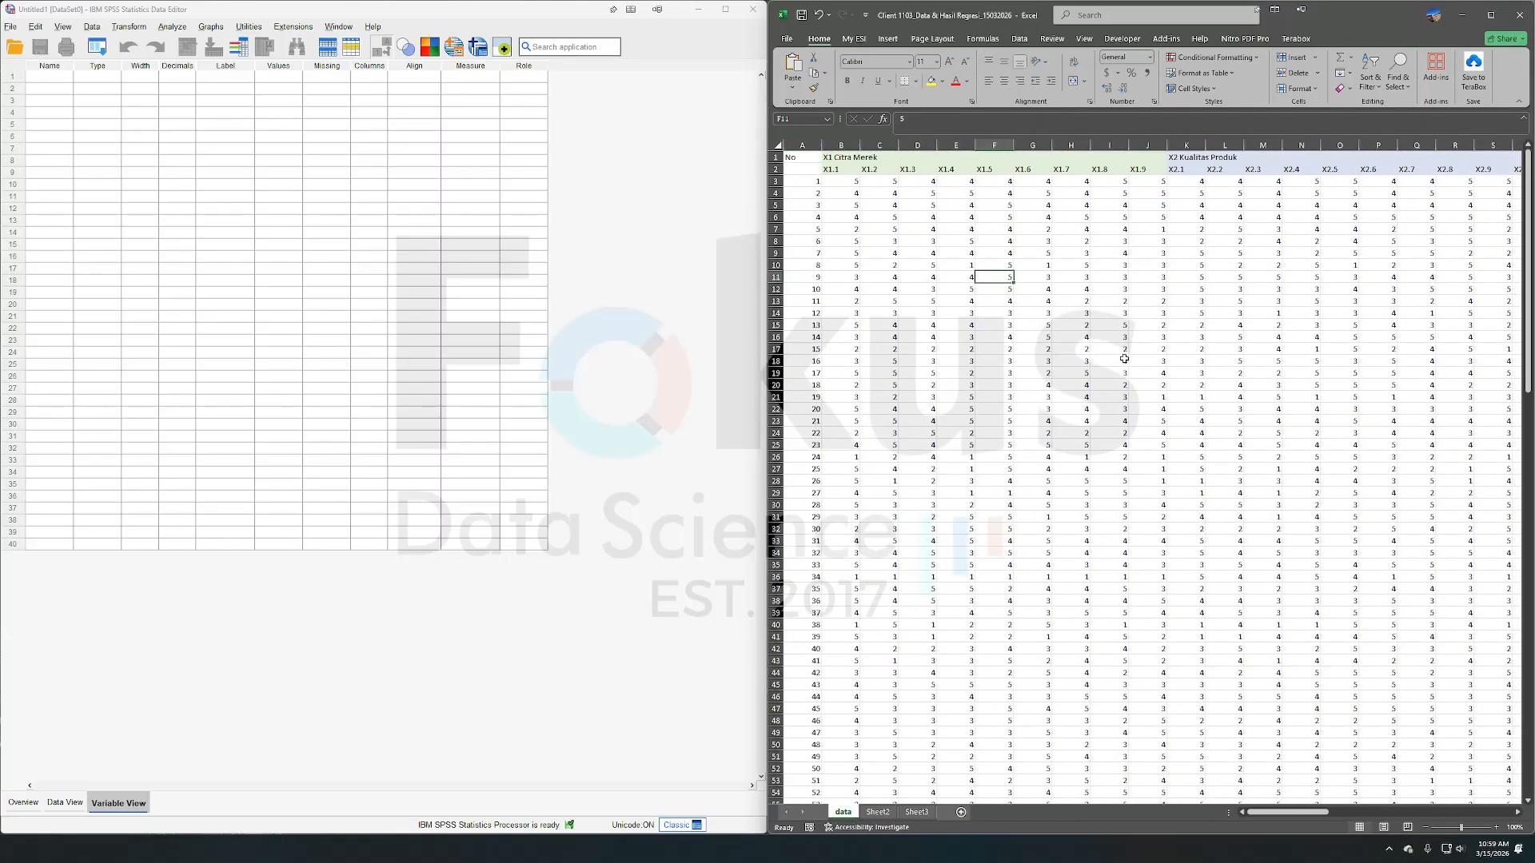
{"action": "scroll", "coordinate": [1124, 359], "scroll_direction": "right", "scroll_amount": 6}
{"action": "scroll", "coordinate": [1124, 354], "scroll_direction": "left", "scroll_amount": 6}
{"action": "left_click_drag", "start_coordinate": [817, 183], "coordinate": [823, 644]}
{"action": "scroll", "coordinate": [832, 325], "scroll_direction": "up", "scroll_amount": 20}
{"action": "scroll", "coordinate": [843, 314], "scroll_direction": "up", "scroll_amount": 3}
{"action": "left_click", "coordinate": [942, 250]}
- Copy the variable name list X1.1 through T_Y from Excel into the Name column of SPSS's variable definitions
{"action": "scroll", "coordinate": [1061, 267], "scroll_direction": "right", "scroll_amount": 10}
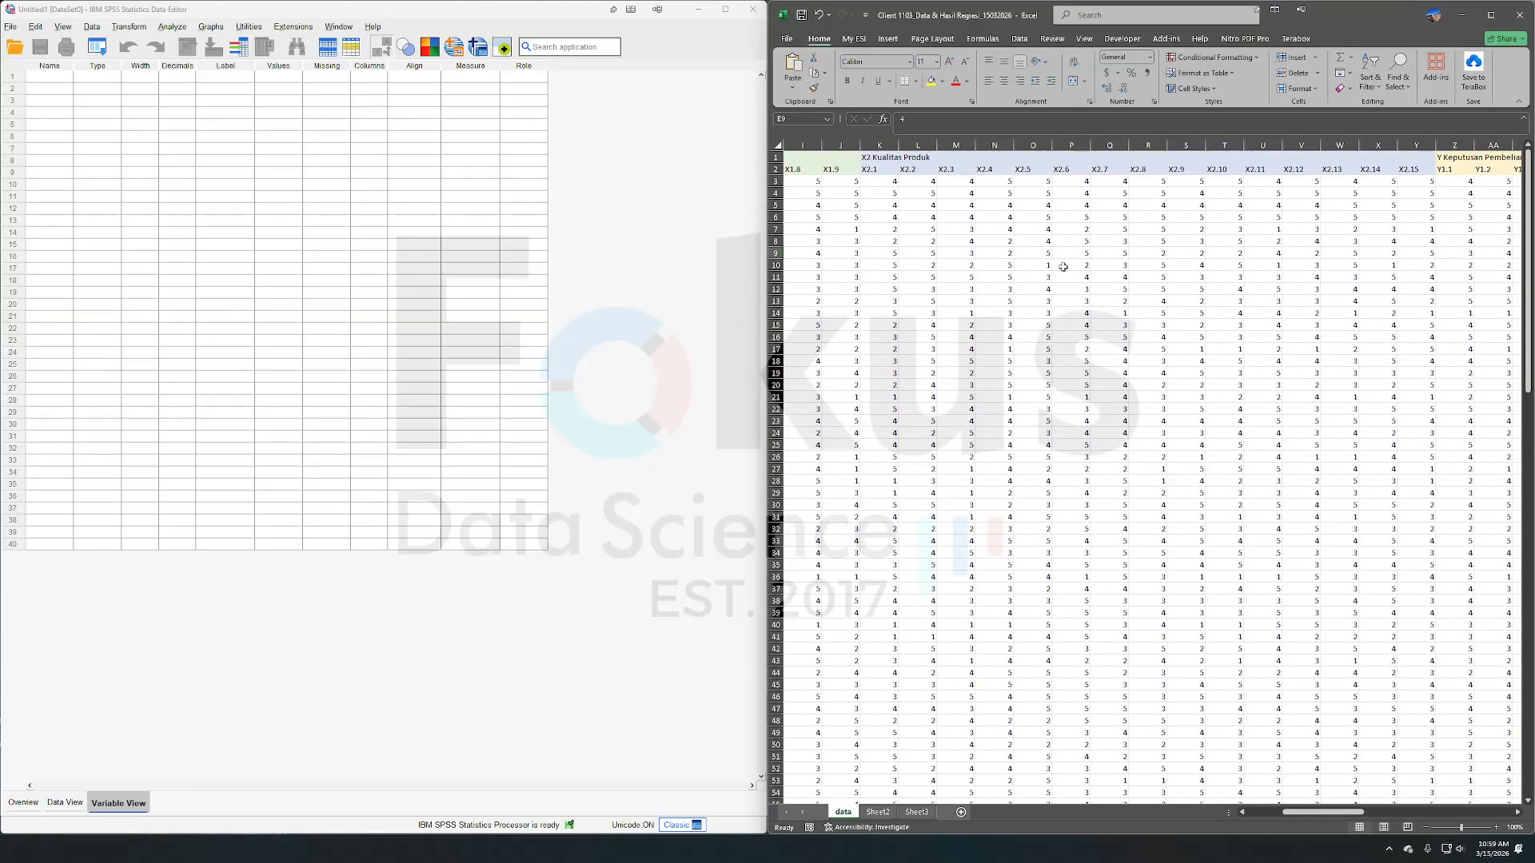
{"action": "scroll", "coordinate": [1186, 297], "scroll_direction": "right", "scroll_amount": 2}
{"action": "left_click", "coordinate": [1265, 169]}
{"action": "left_click_drag", "start_coordinate": [1262, 696], "coordinate": [1263, 696]}
{"action": "right_click", "coordinate": [1263, 696]}
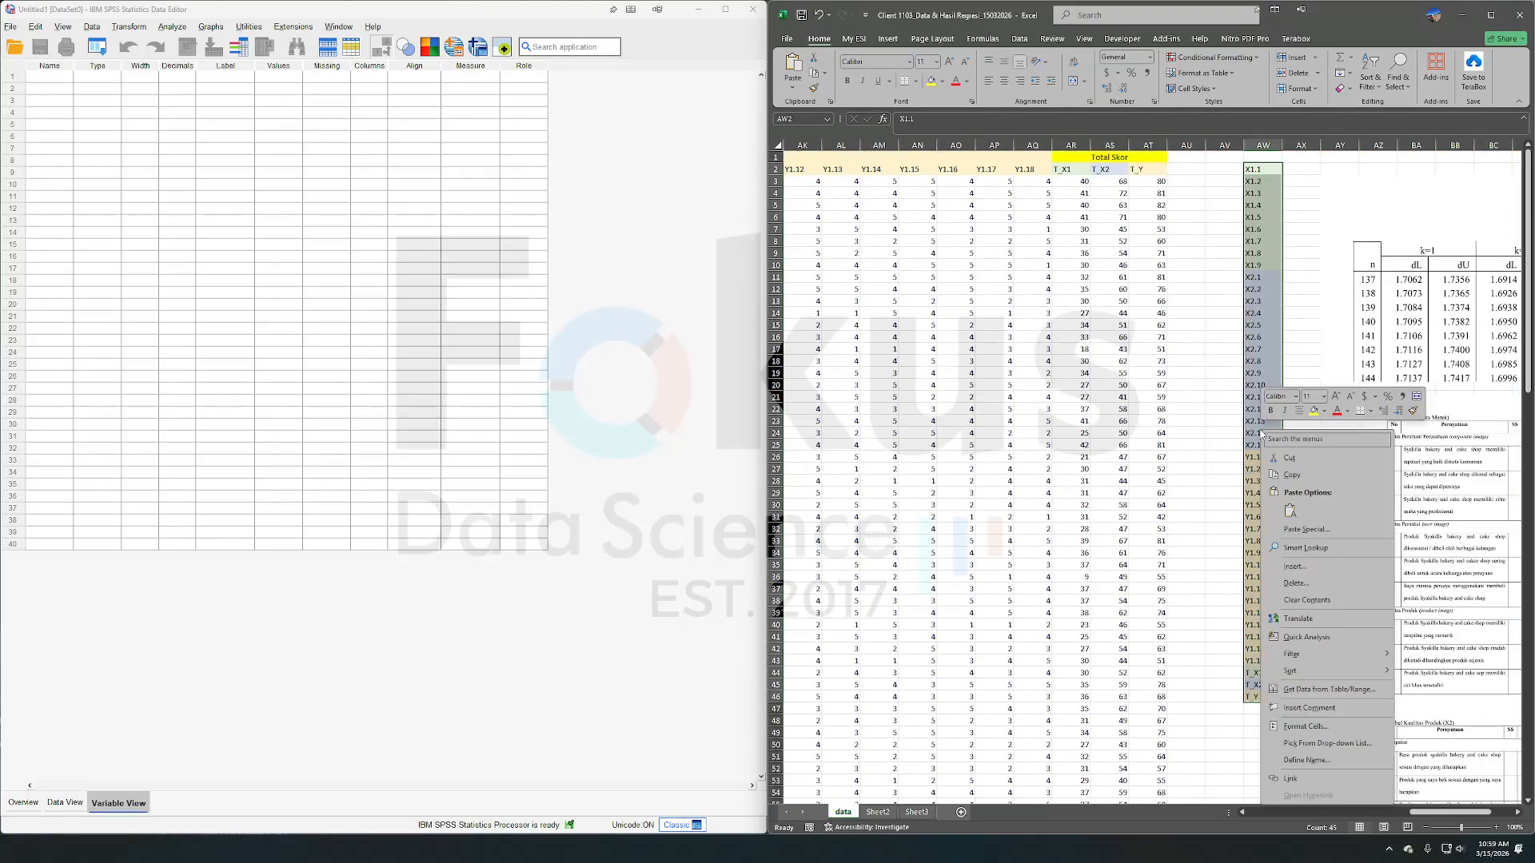
{"action": "left_click", "coordinate": [1299, 476]}
{"action": "right_click", "coordinate": [54, 78]}
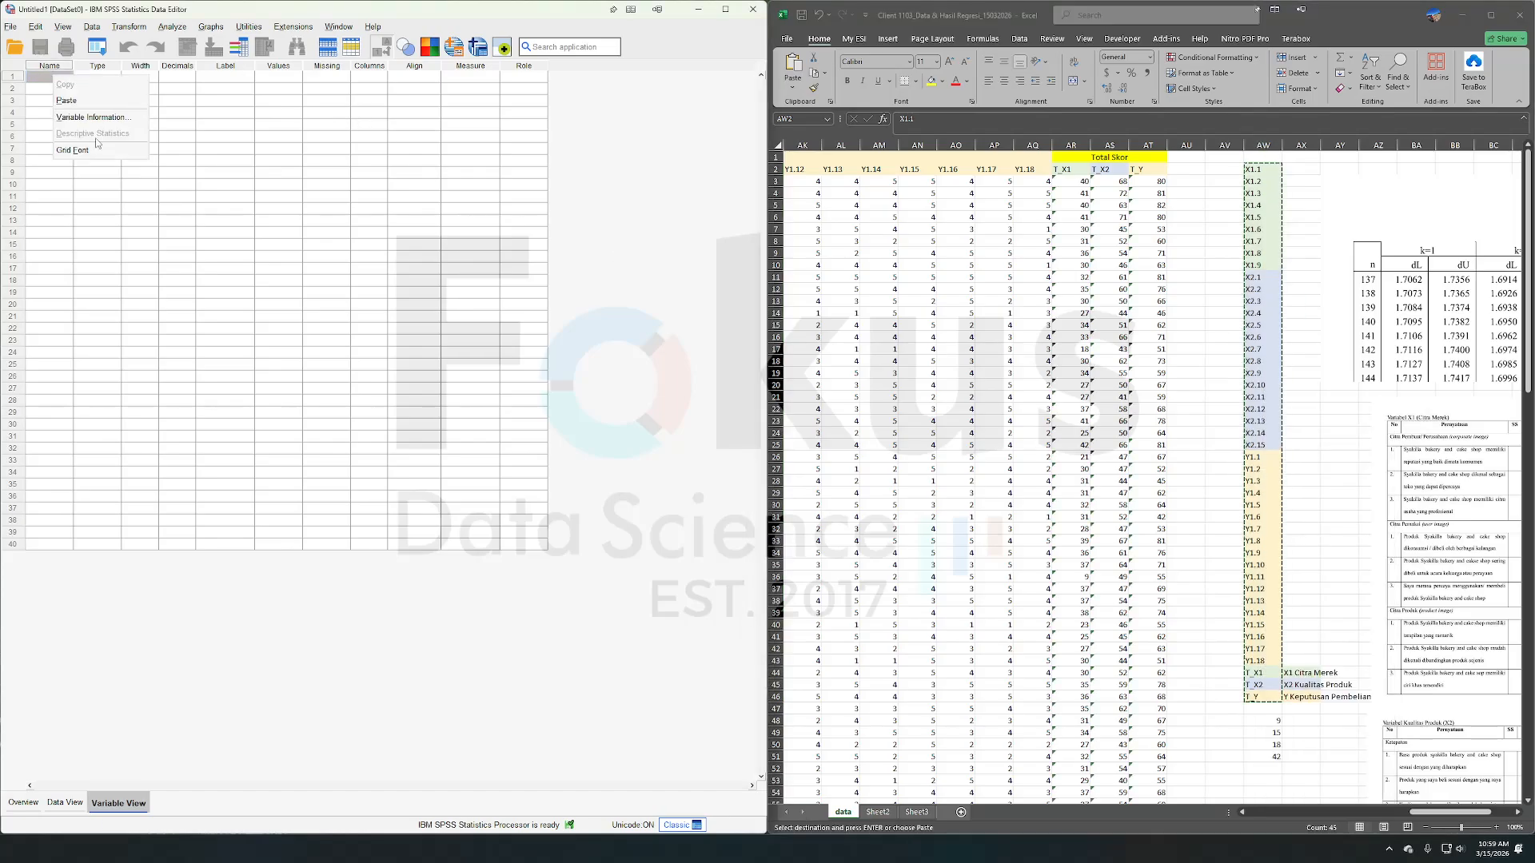
{"action": "left_click", "coordinate": [66, 100]}
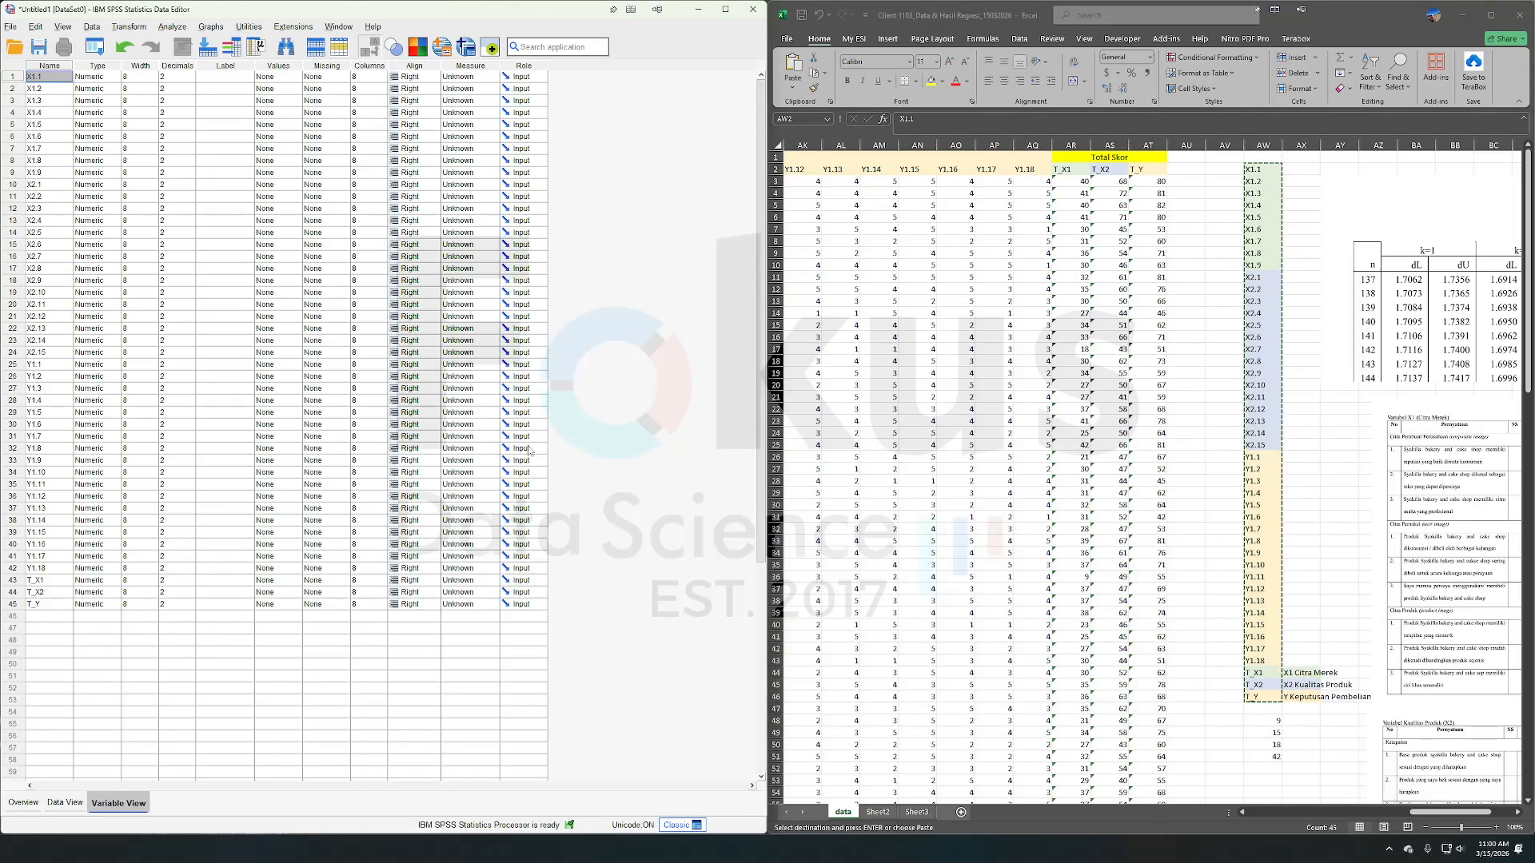
- Copy the labels X1 Citra Merek, X2 Kualitas Produk and Y Keputusan Pembelian from Excel into the SPSS labels of T_X1, T_X2 and T_Y
{"action": "scroll", "coordinate": [1334, 685], "scroll_direction": "down", "scroll_amount": 1}
{"action": "scroll", "coordinate": [1334, 686], "scroll_direction": "down", "scroll_amount": 1}
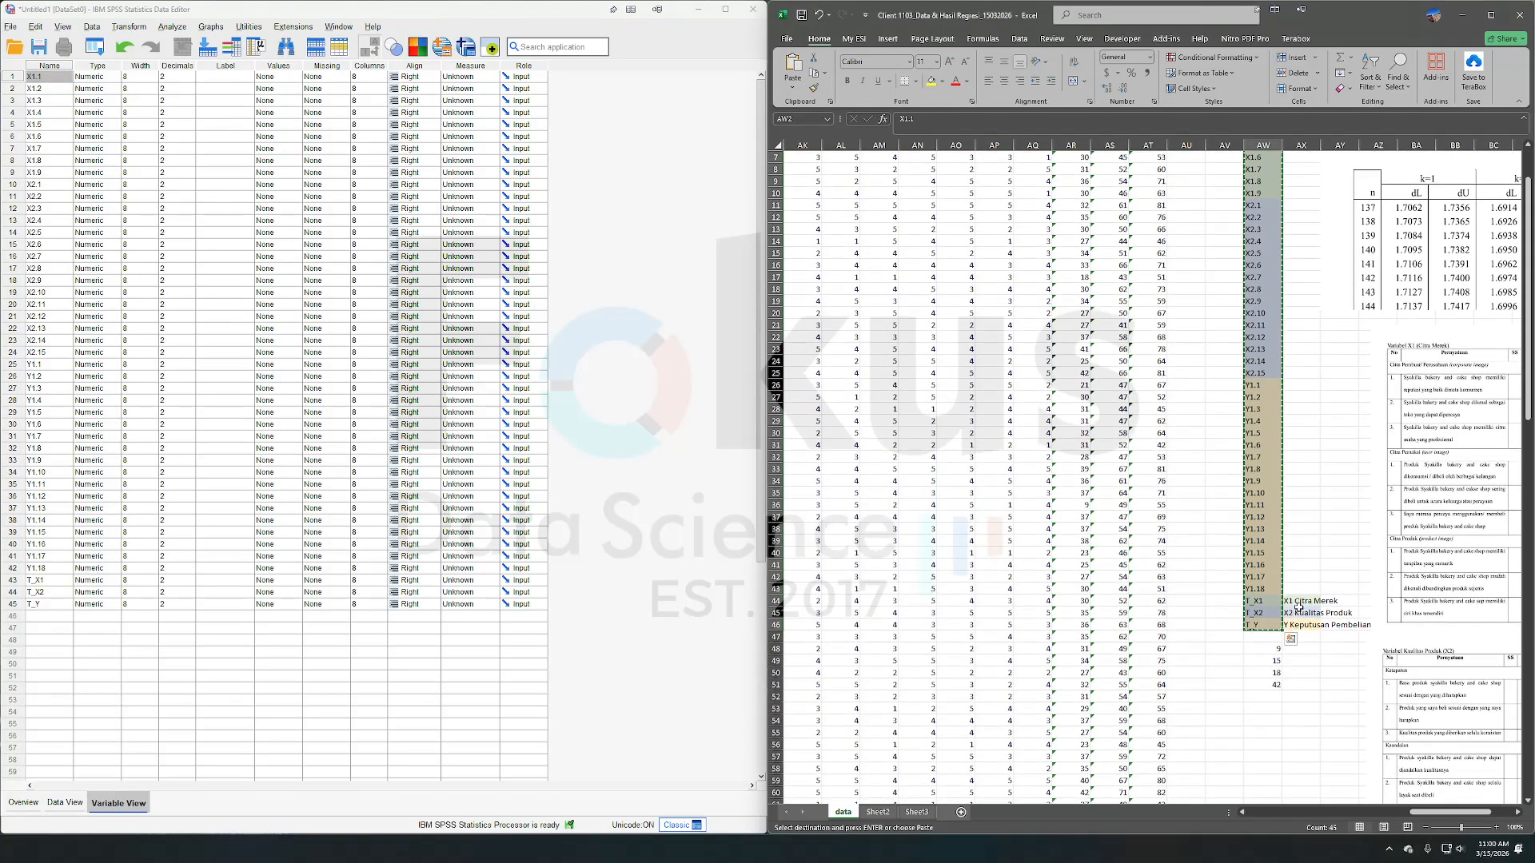
{"action": "left_click_drag", "start_coordinate": [1299, 601], "coordinate": [1301, 624]}
{"action": "right_click", "coordinate": [1303, 624]}
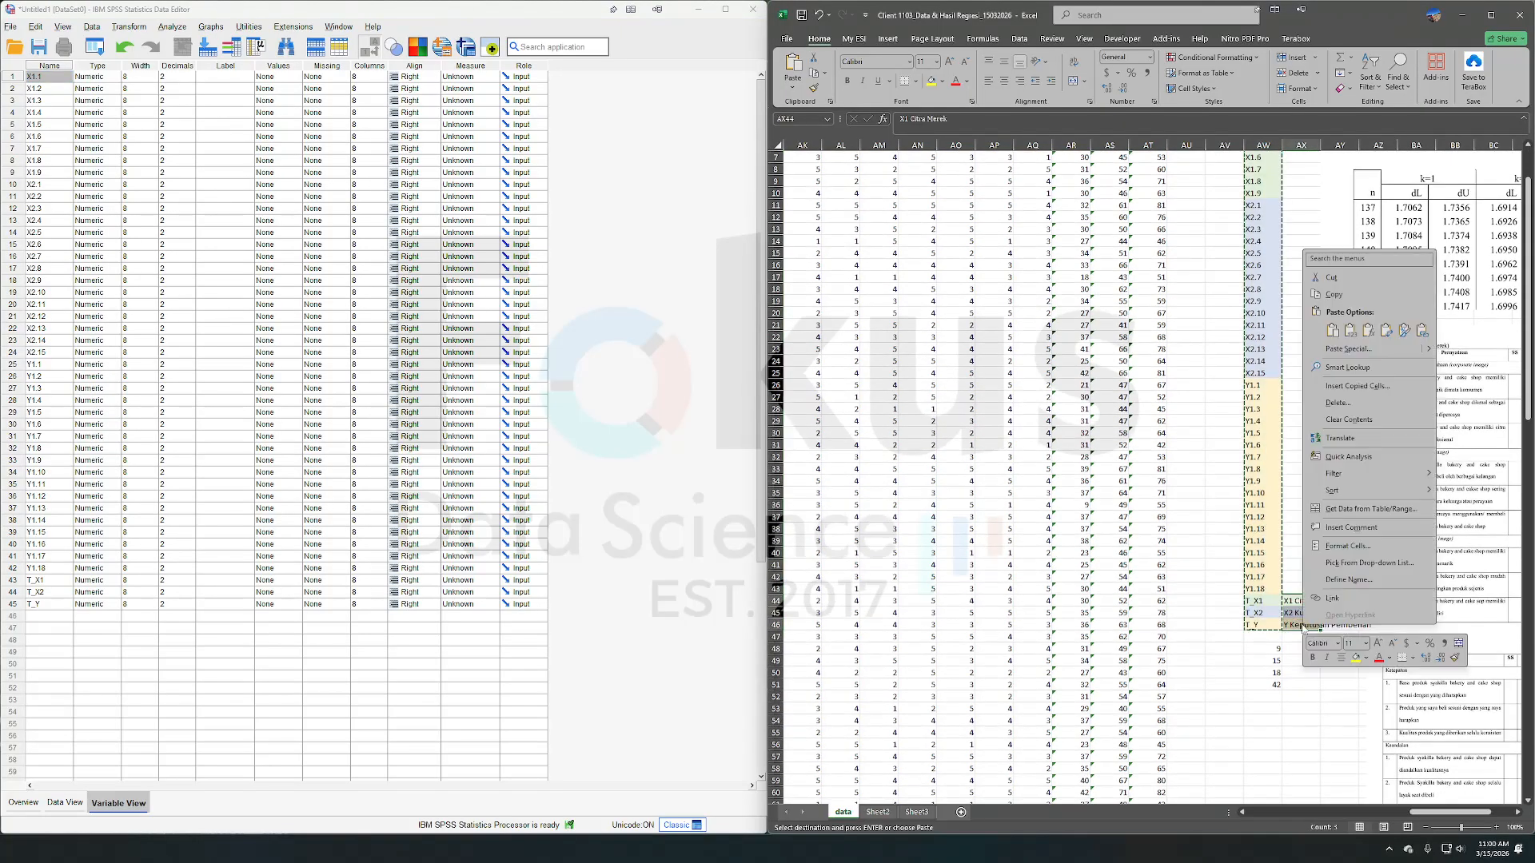
{"action": "left_click", "coordinate": [1343, 294]}
{"action": "right_click", "coordinate": [212, 589]}
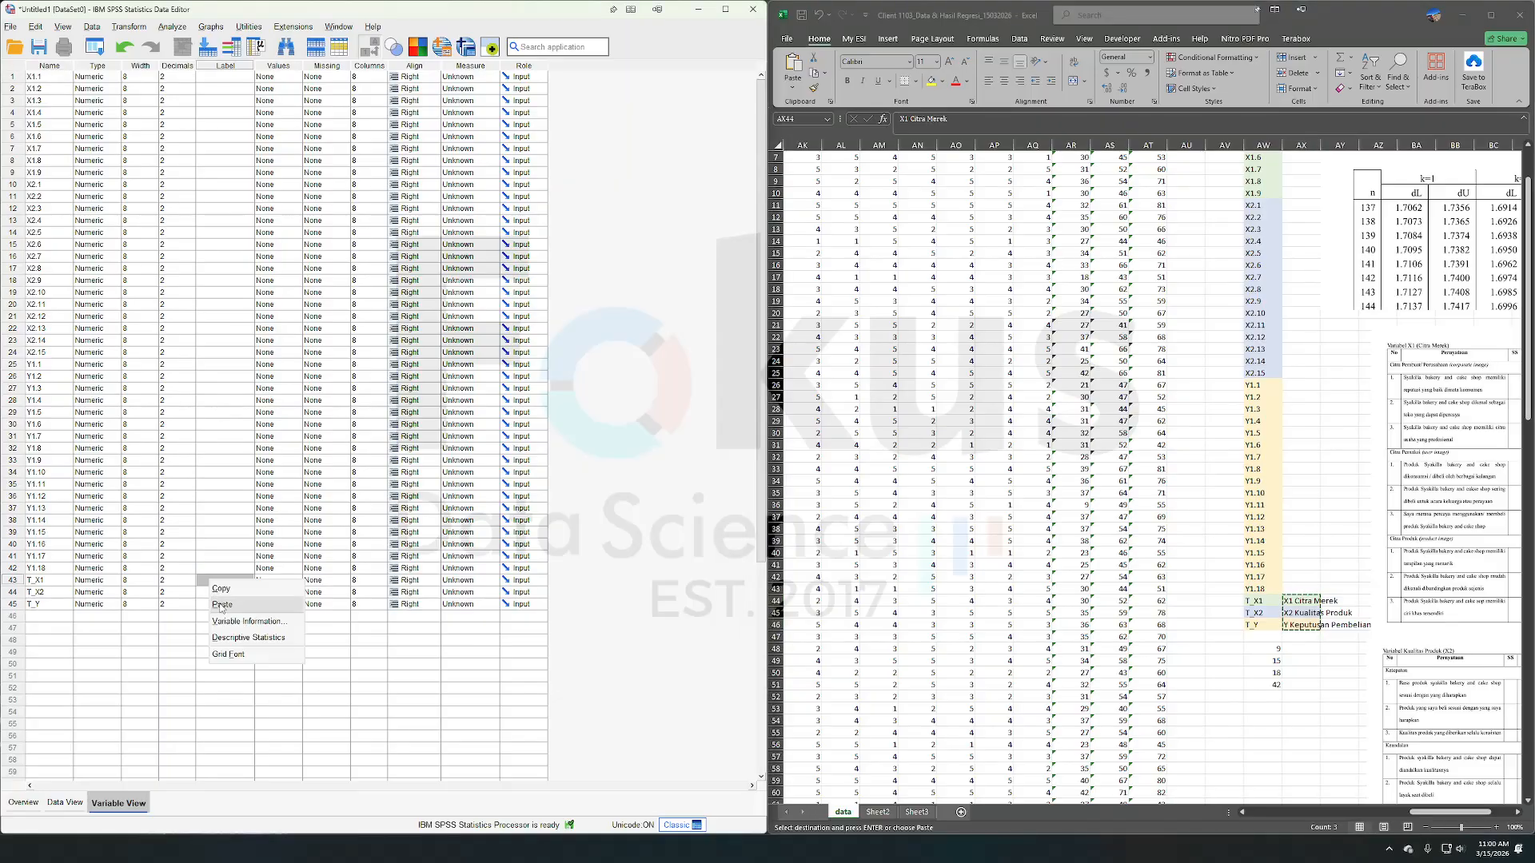
{"action": "left_click", "coordinate": [232, 610]}
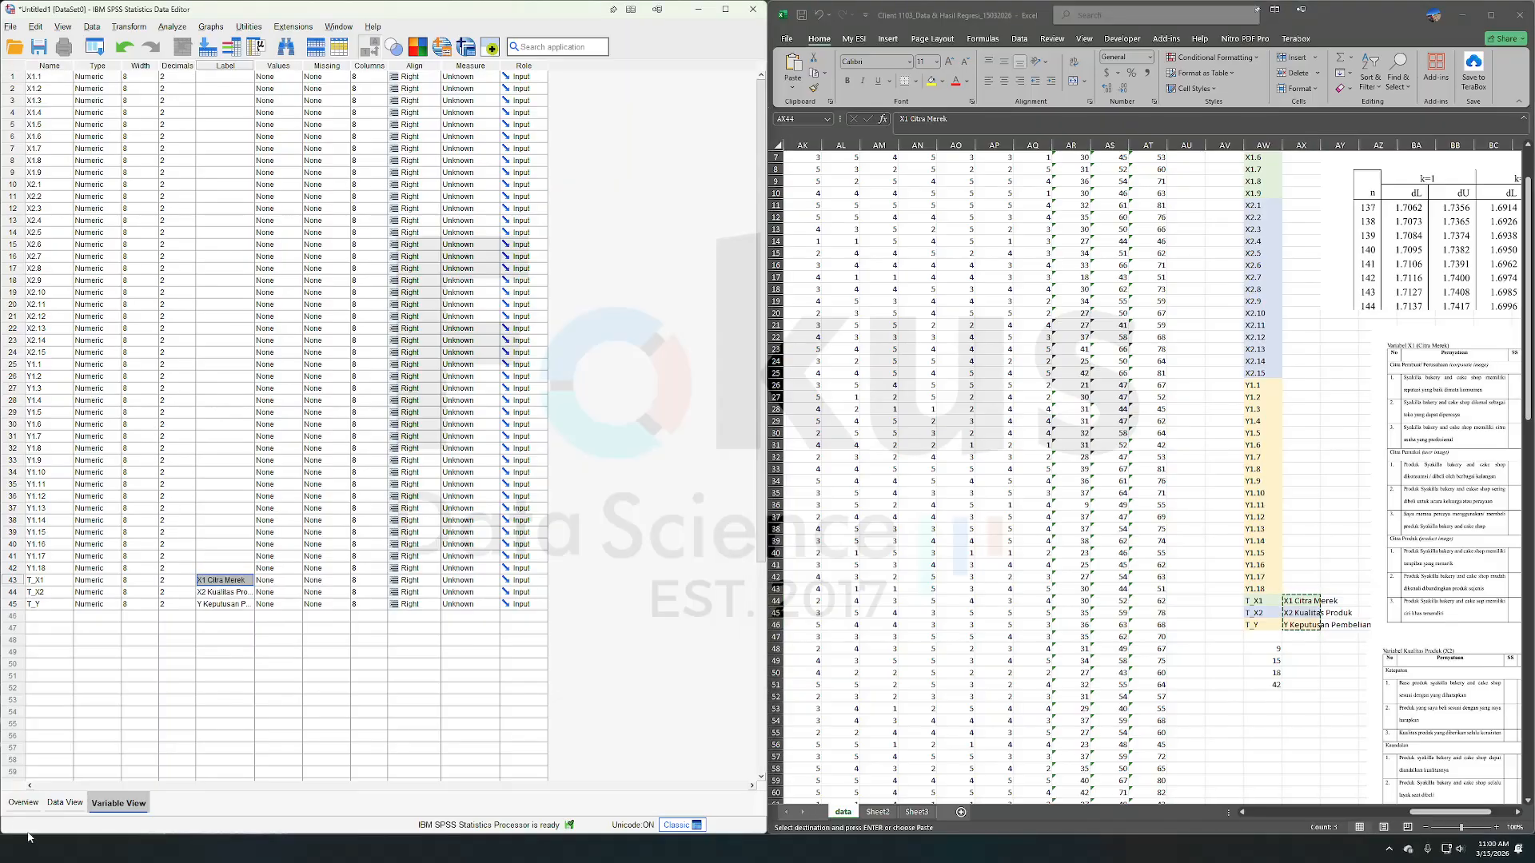
- Show the SPSS data grid, and in Excel copy all response values from cell B3 through the T_Y column's last row
{"action": "left_click", "coordinate": [62, 803]}
{"action": "left_click", "coordinate": [1065, 446]}
{"action": "scroll", "coordinate": [1063, 443], "scroll_direction": "left", "scroll_amount": 5}
{"action": "scroll", "coordinate": [1037, 421], "scroll_direction": "up", "scroll_amount": 2}
{"action": "scroll", "coordinate": [1039, 412], "scroll_direction": "left", "scroll_amount": 7}
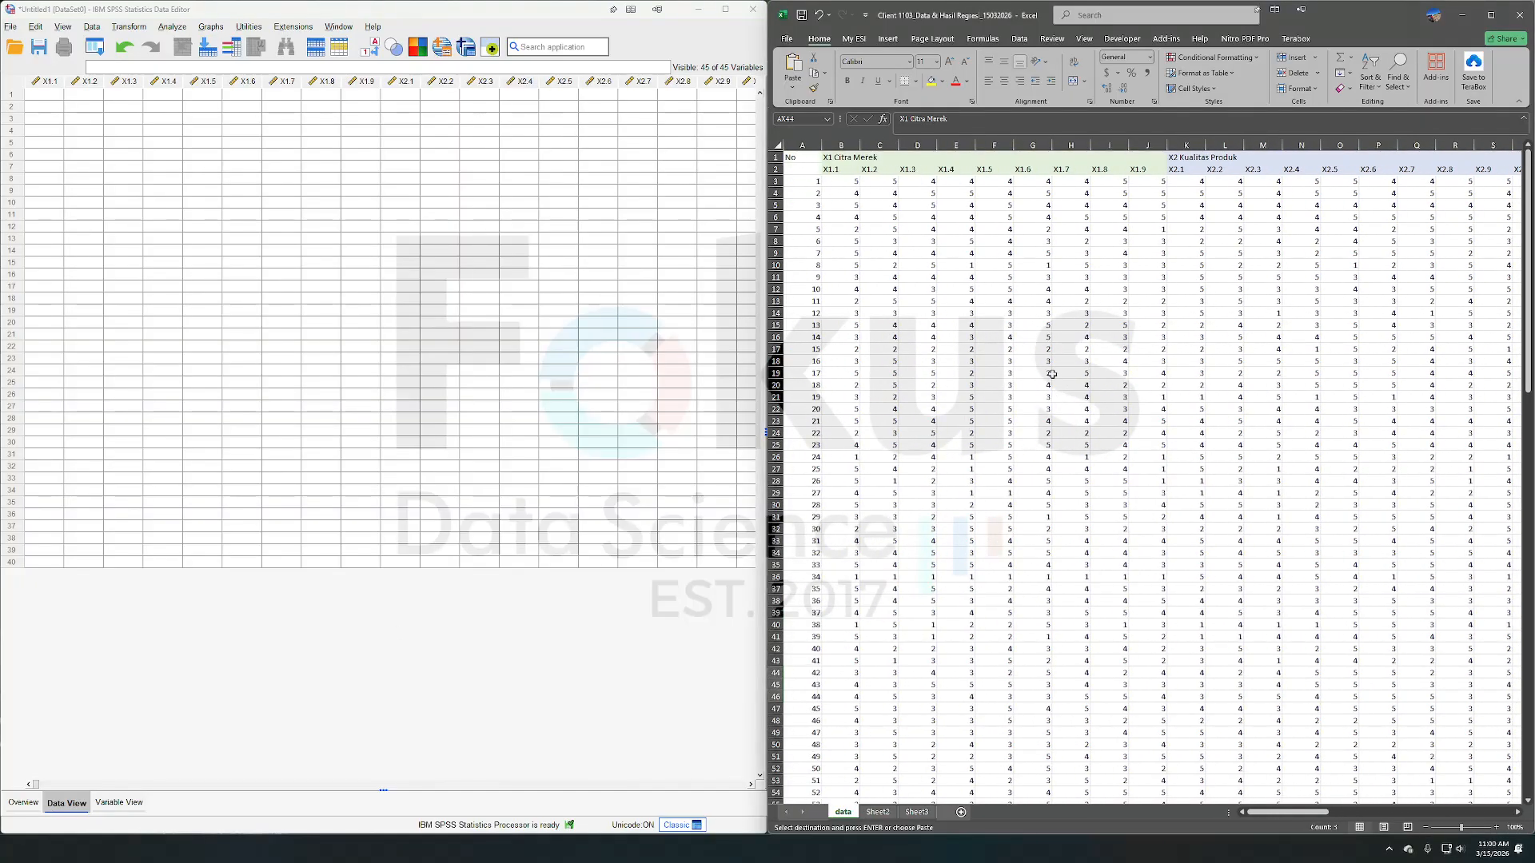
{"action": "left_click", "coordinate": [845, 180]}
{"action": "scroll", "coordinate": [1240, 256], "scroll_direction": "right", "scroll_amount": 12}
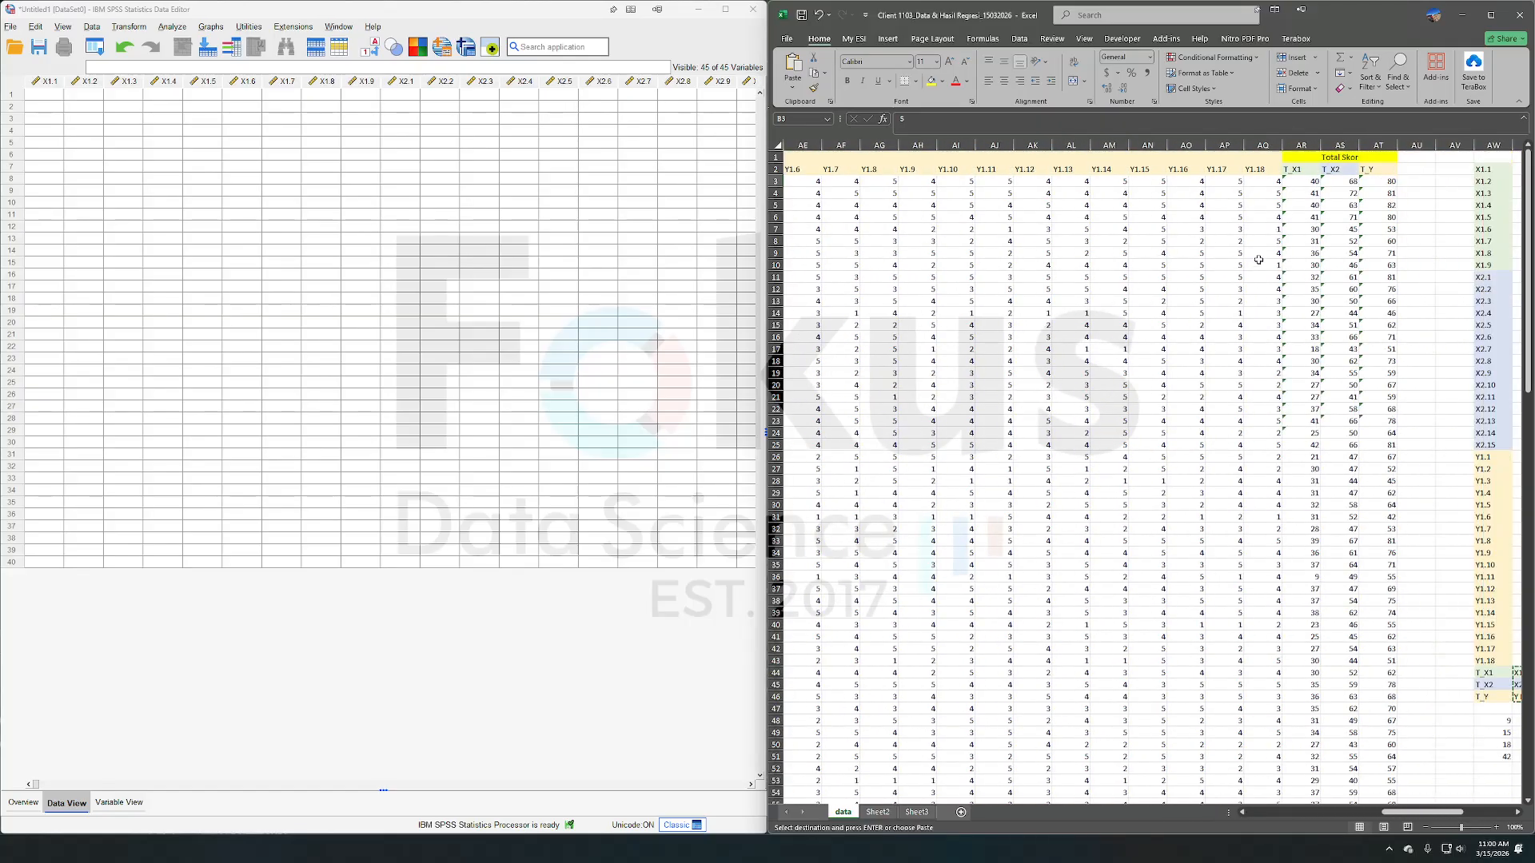
{"action": "key", "text": "ctrl+shift+Right"}
{"action": "key", "text": "ctrl+shift+Down"}
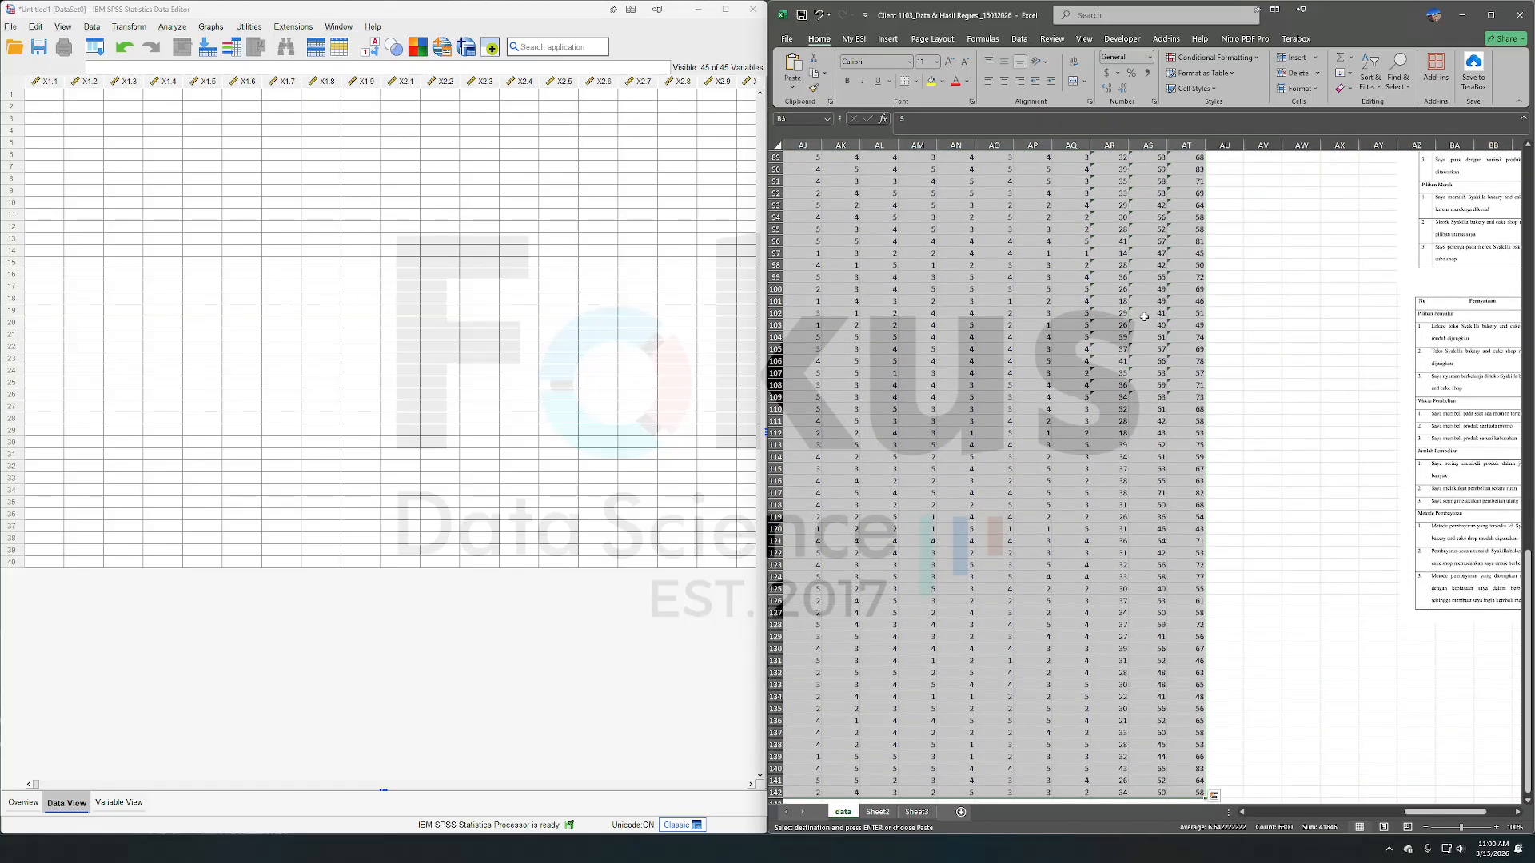
{"action": "right_click", "coordinate": [1147, 319]}
{"action": "left_click", "coordinate": [1171, 362]}
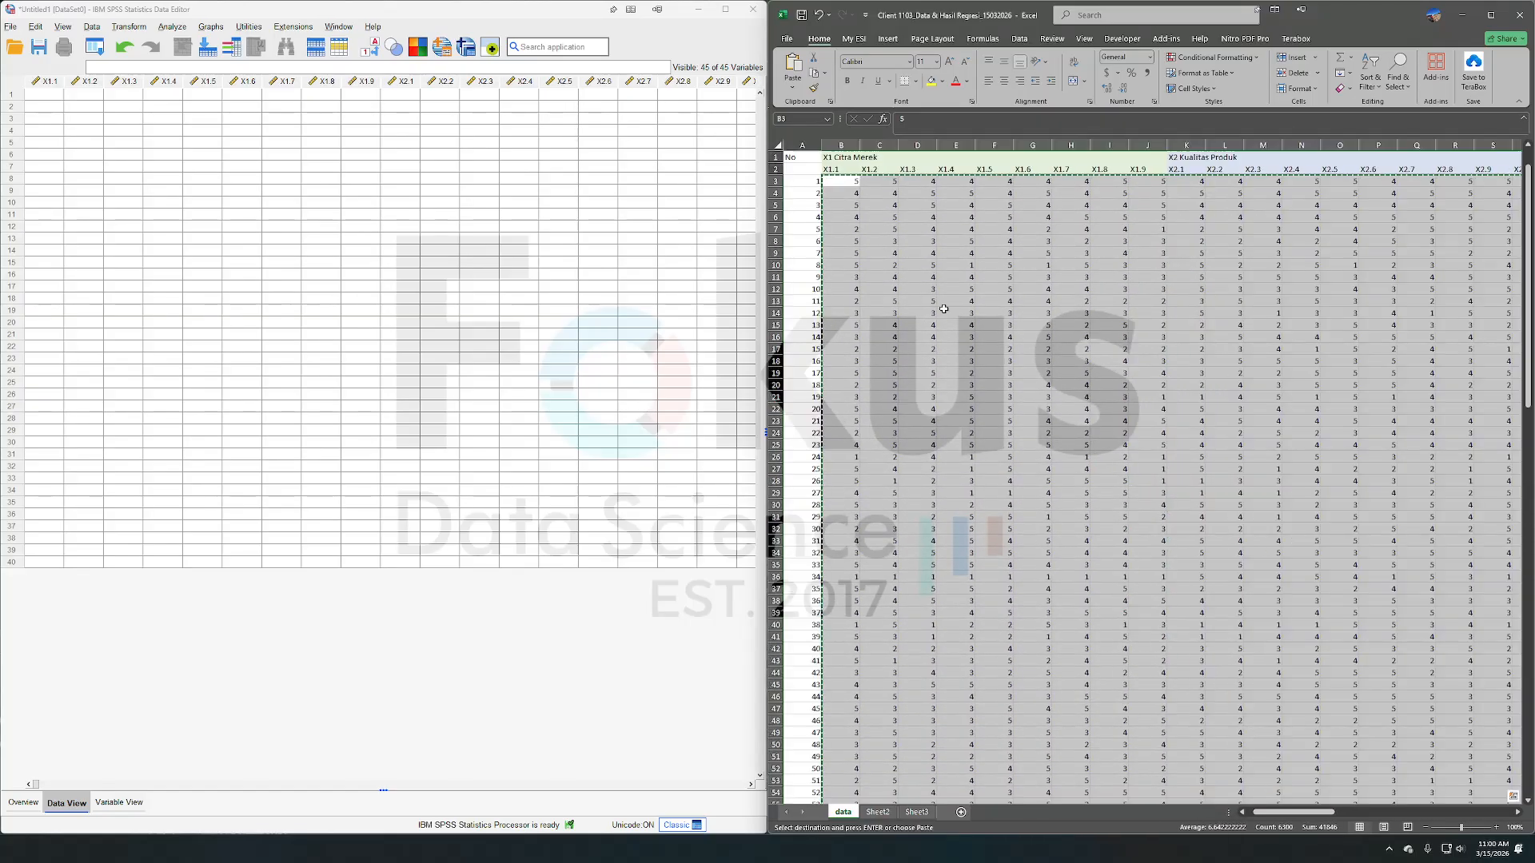
- Paste the copied response values into the SPSS data grid, starting at the first case of X1.1
{"action": "left_click", "coordinate": [43, 106]}
{"action": "right_click", "coordinate": [43, 102]}
{"action": "left_click", "coordinate": [64, 168]}
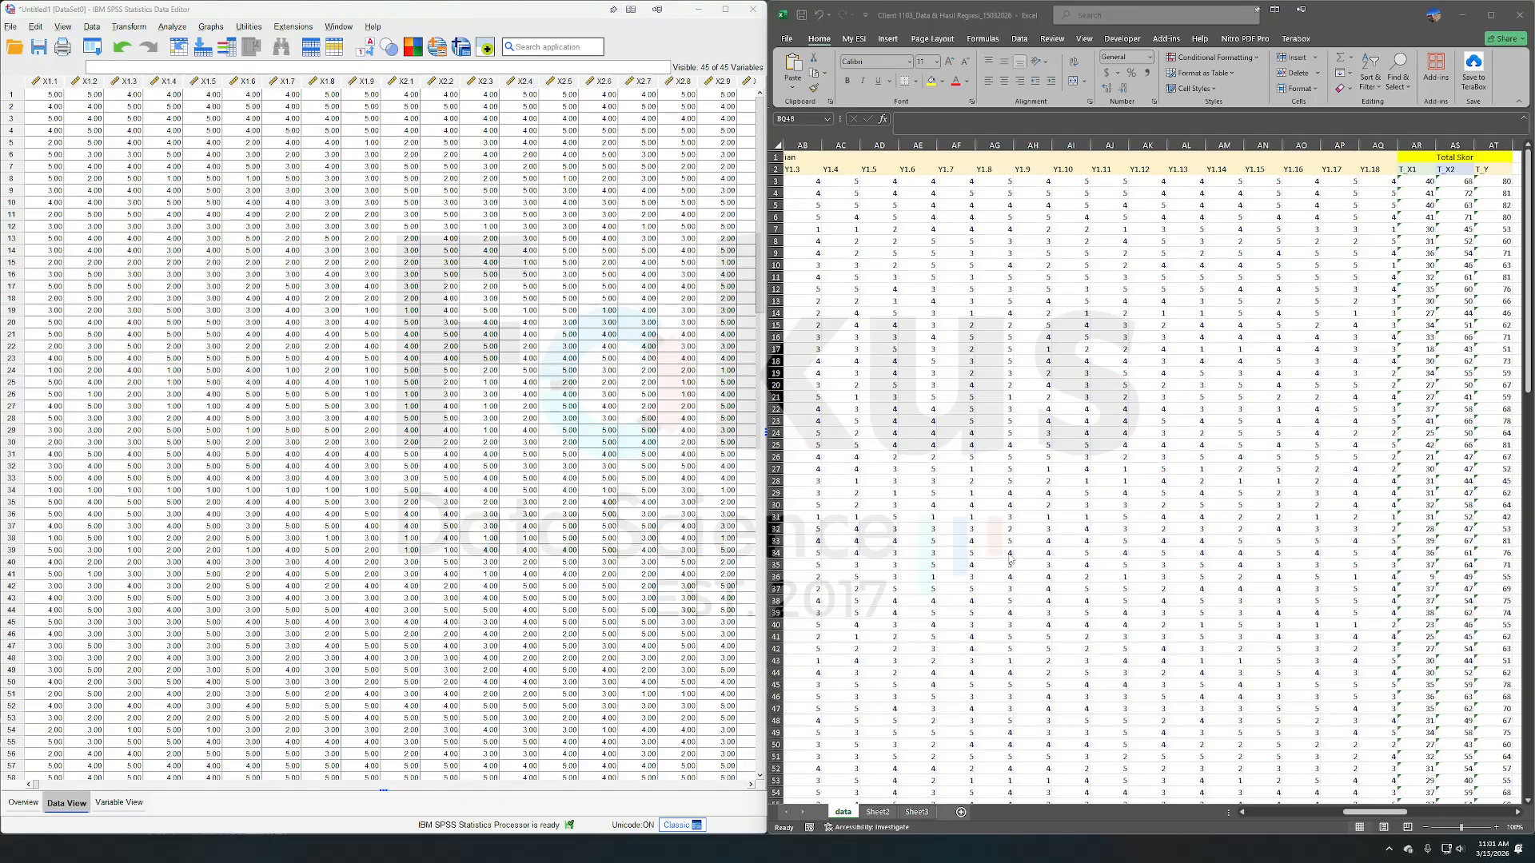
- Examine the client's chat notes in the Excel sheet for the requested assumption and regression tests, along with the total score columns
{"action": "left_click", "coordinate": [1005, 526]}
{"action": "scroll", "coordinate": [1020, 550], "scroll_direction": "right", "scroll_amount": 4}
{"action": "scroll", "coordinate": [1019, 550], "scroll_direction": "right", "scroll_amount": 6}
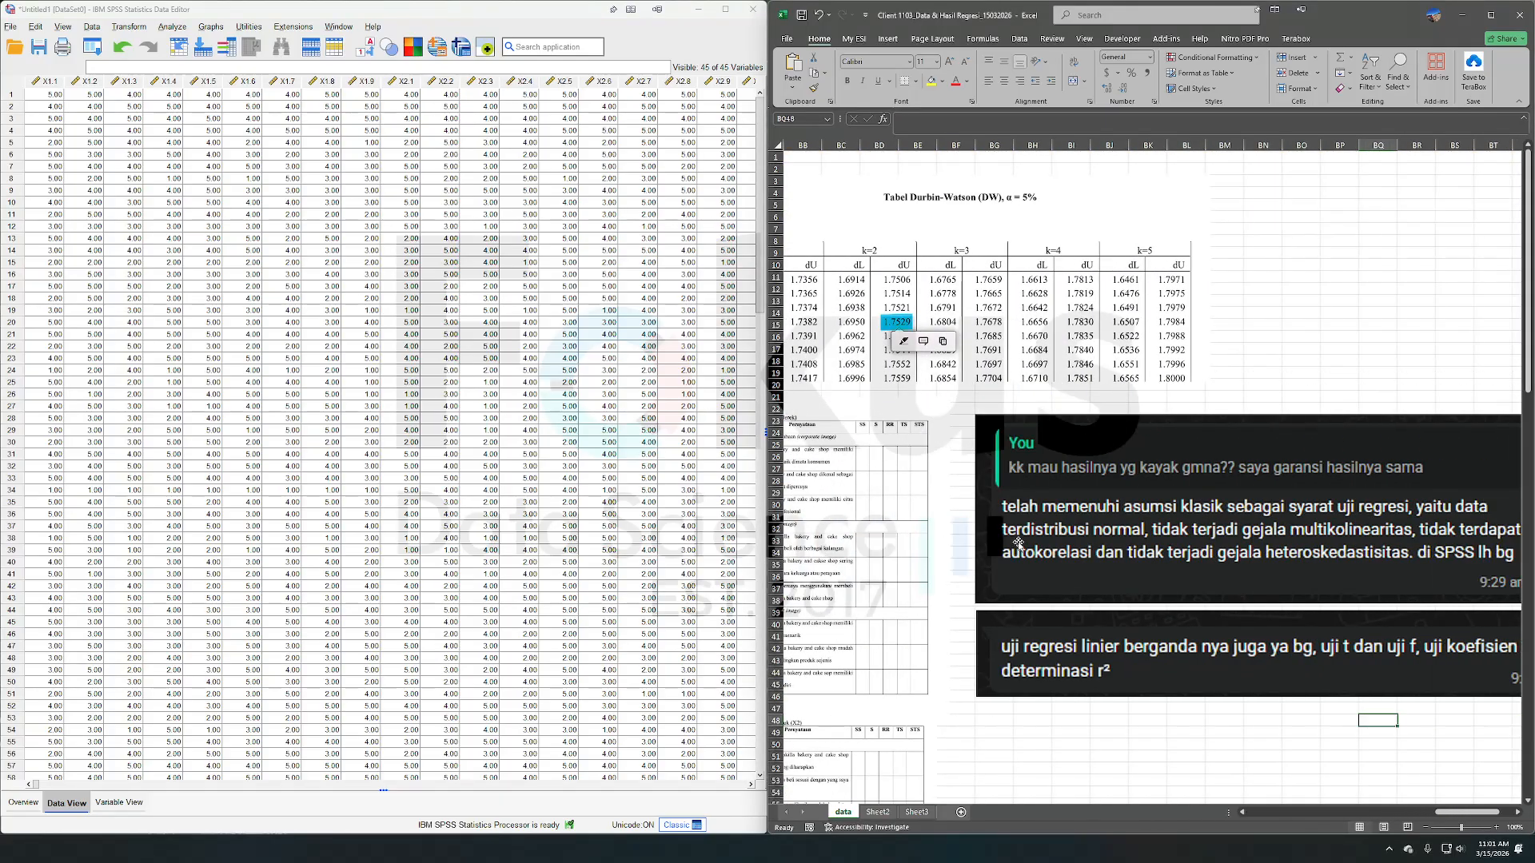
{"action": "left_click", "coordinate": [1173, 521]}
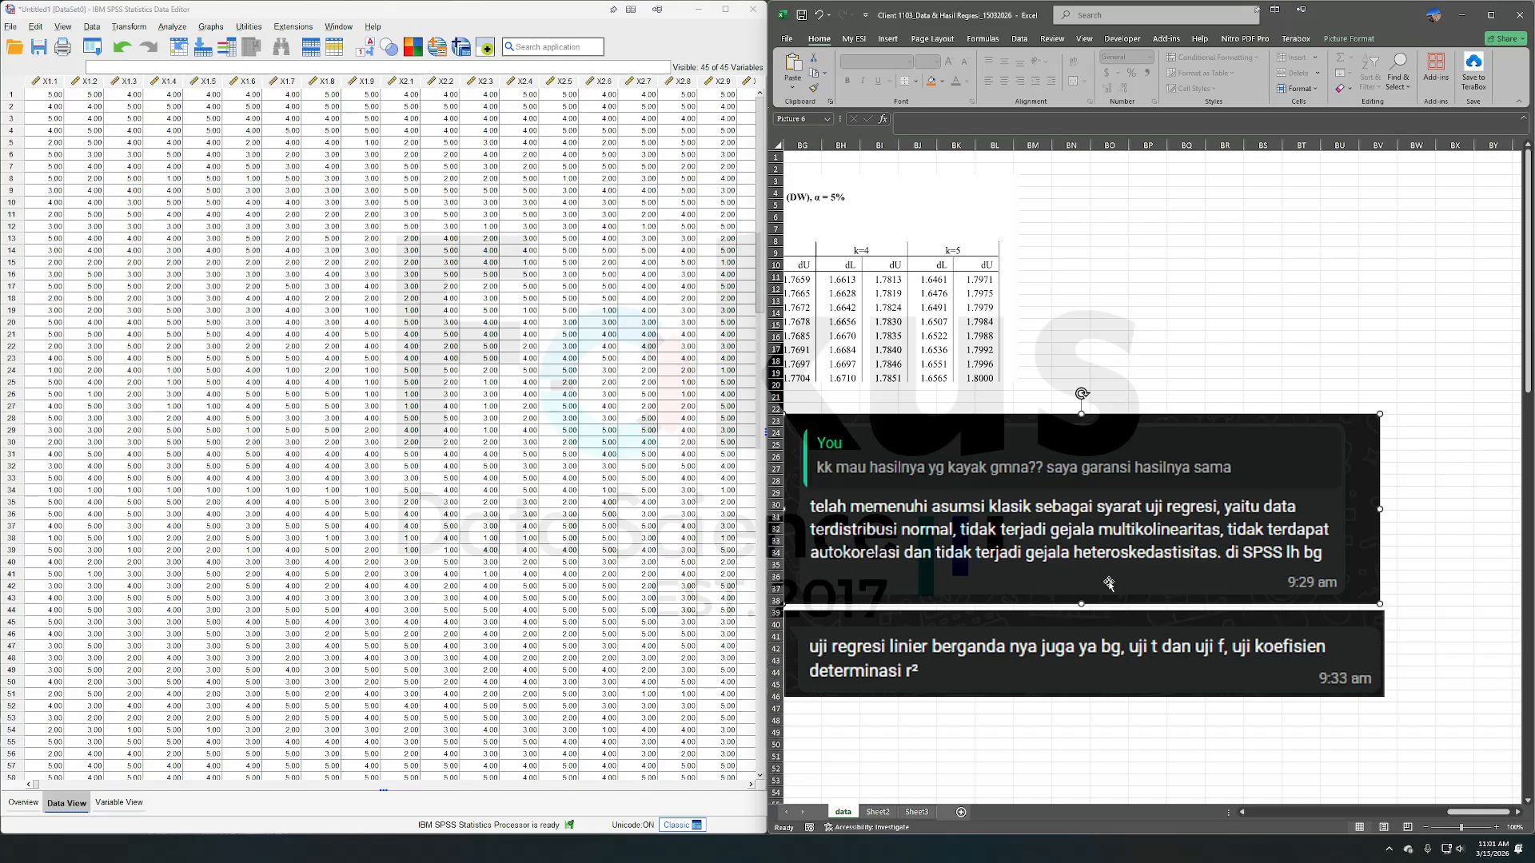
{"action": "left_click", "coordinate": [1036, 672]}
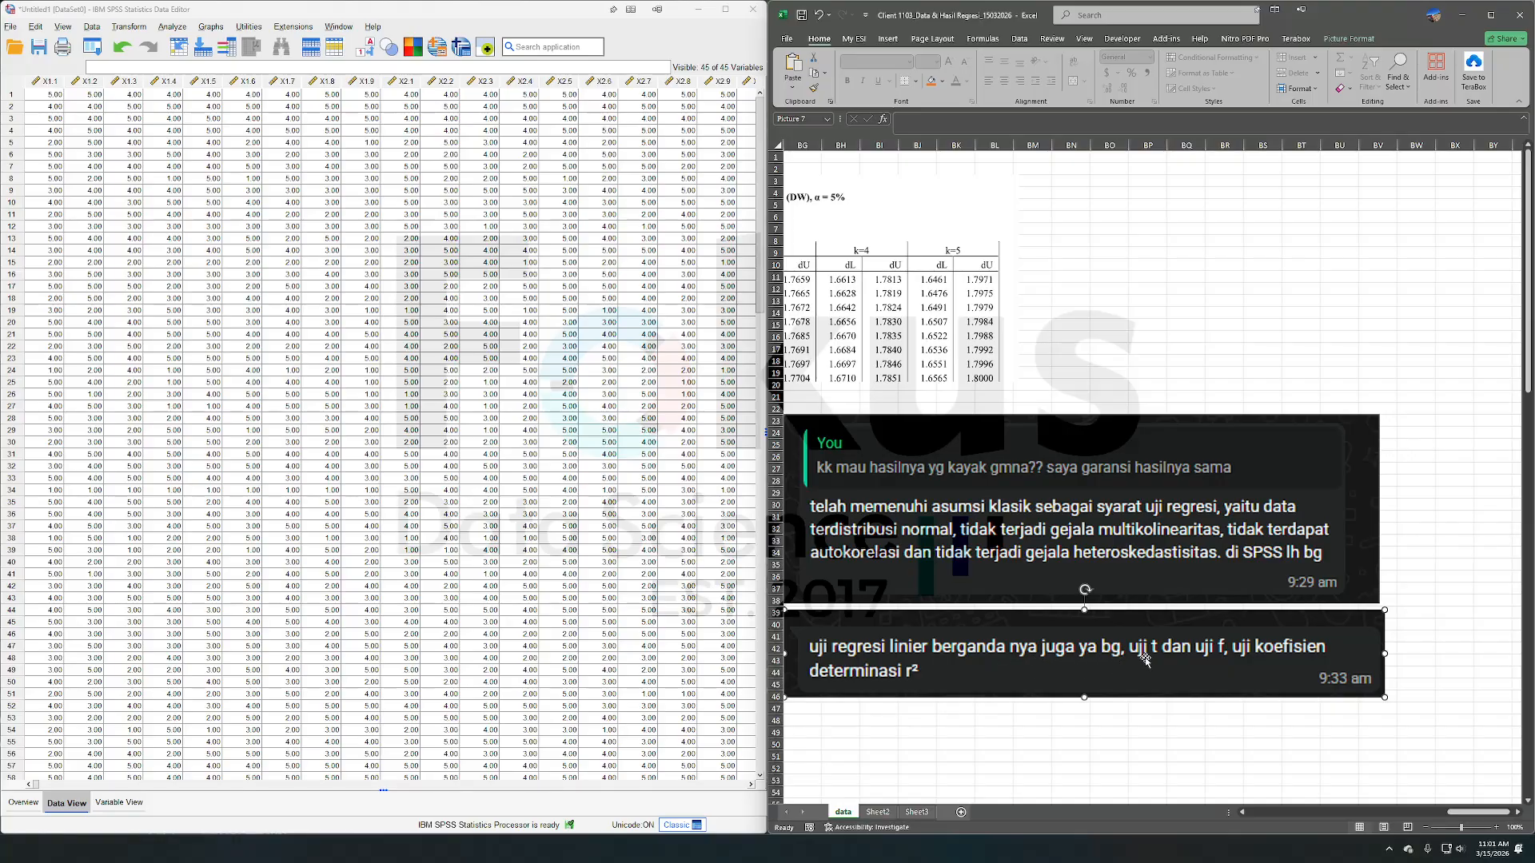
{"action": "left_click", "coordinate": [967, 718]}
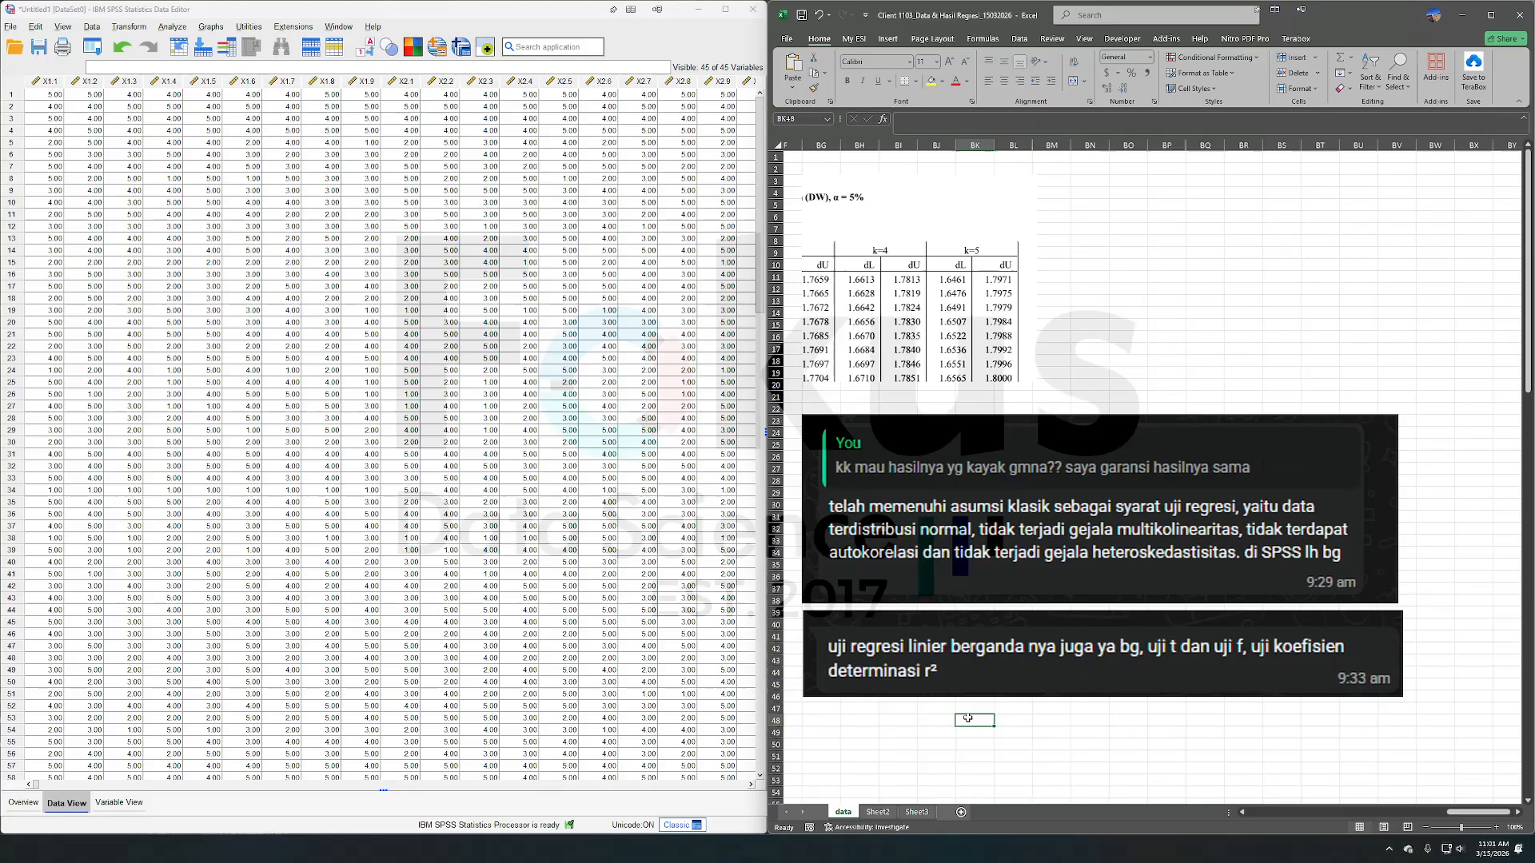
{"action": "scroll", "coordinate": [968, 719], "scroll_direction": "left", "scroll_amount": 10}
{"action": "scroll", "coordinate": [991, 698], "scroll_direction": "right", "scroll_amount": 7}
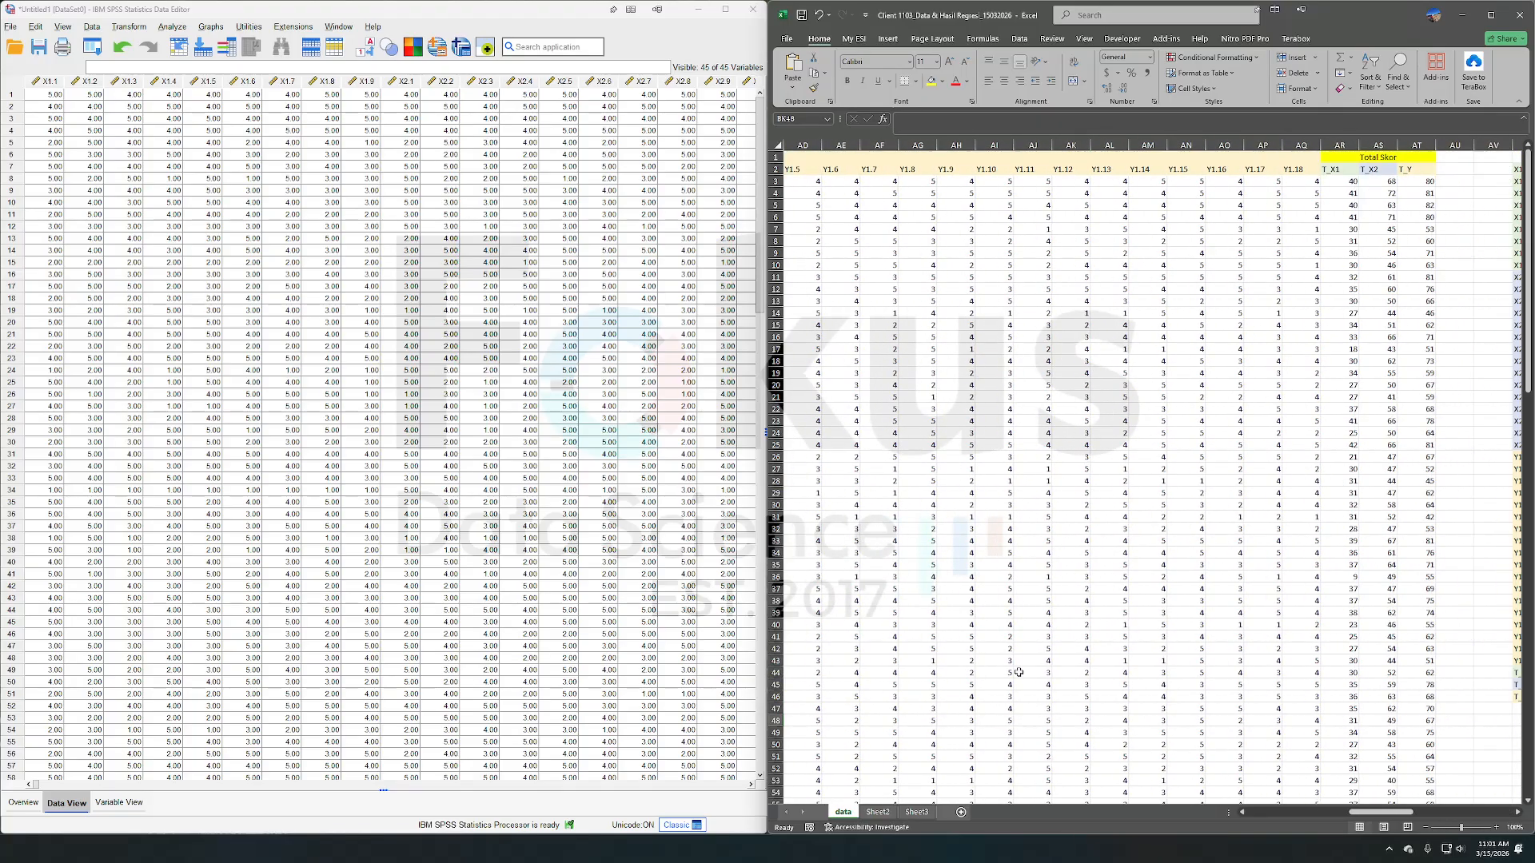
{"action": "scroll", "coordinate": [1019, 672], "scroll_direction": "right", "scroll_amount": 4}
{"action": "scroll", "coordinate": [1022, 634], "scroll_direction": "right", "scroll_amount": 3}
{"action": "scroll", "coordinate": [1022, 633], "scroll_direction": "left", "scroll_amount": 10}
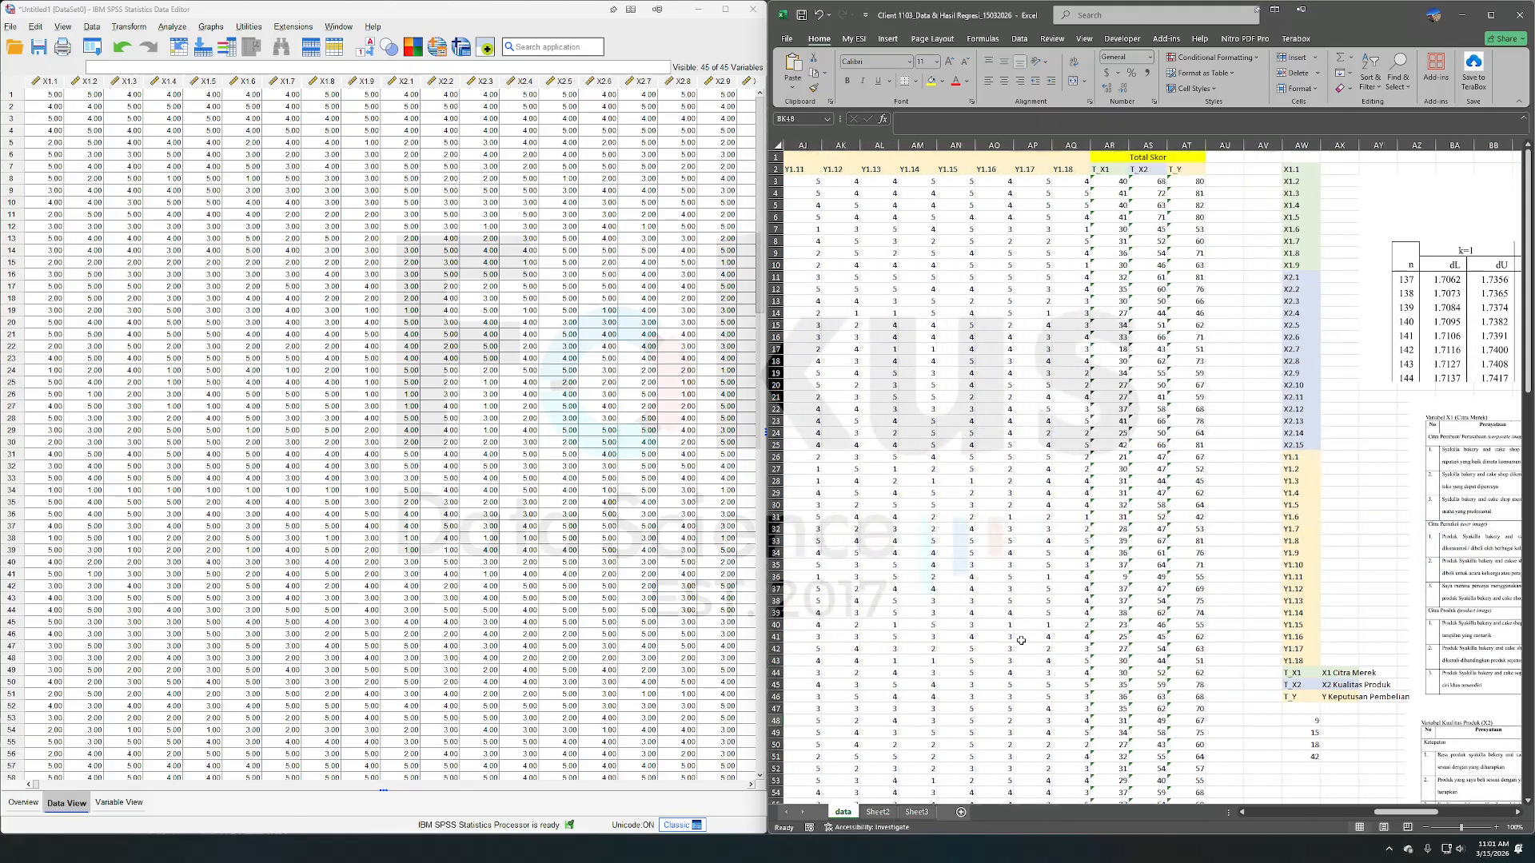
{"action": "left_click", "coordinate": [172, 26]}
{"action": "mouse_move", "coordinate": [247, 284]}
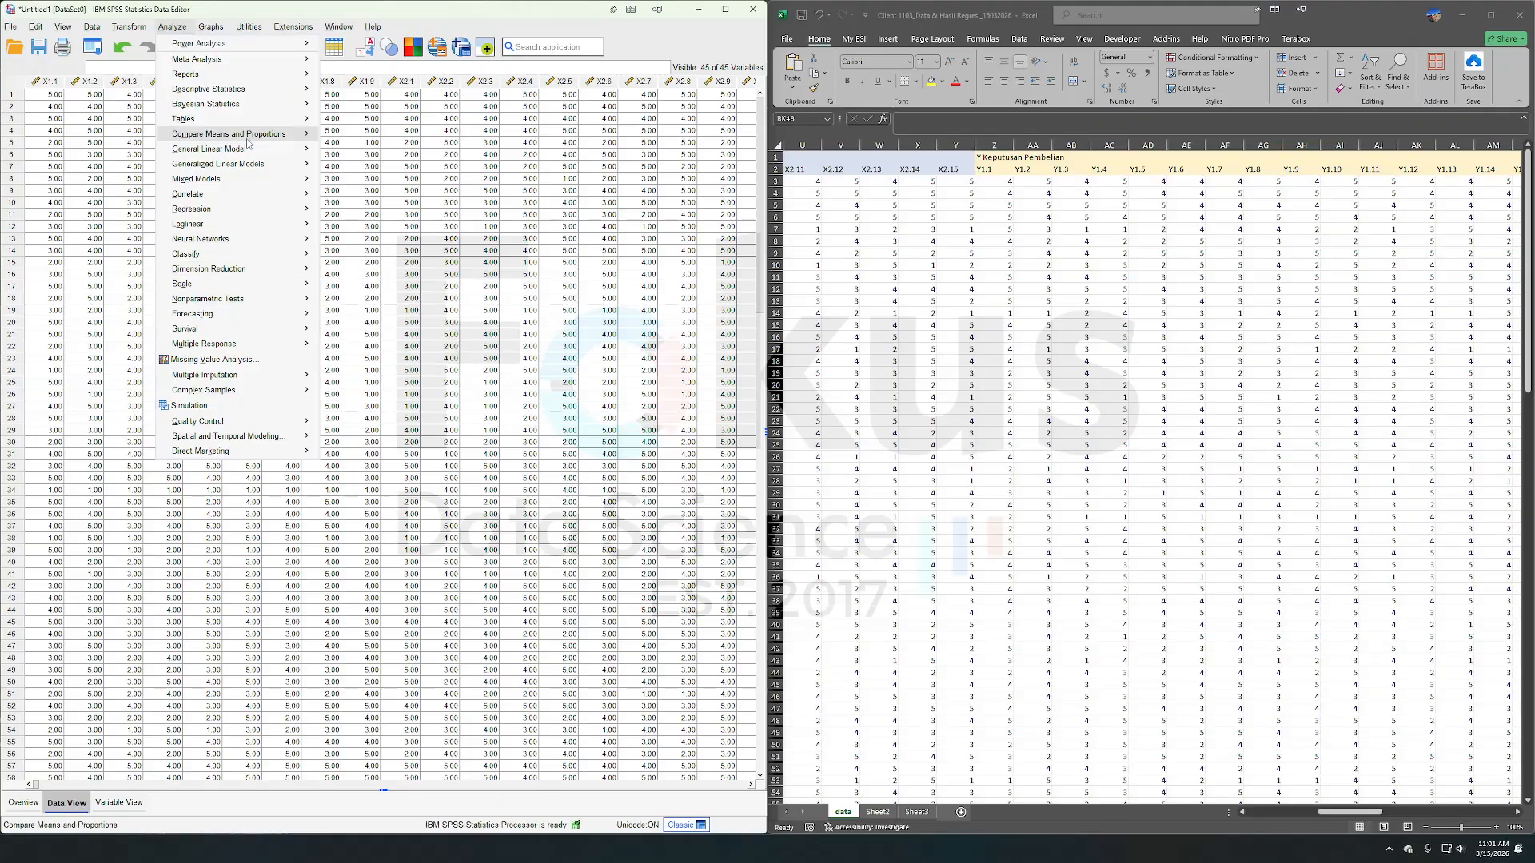
{"action": "left_click", "coordinate": [415, 14]}
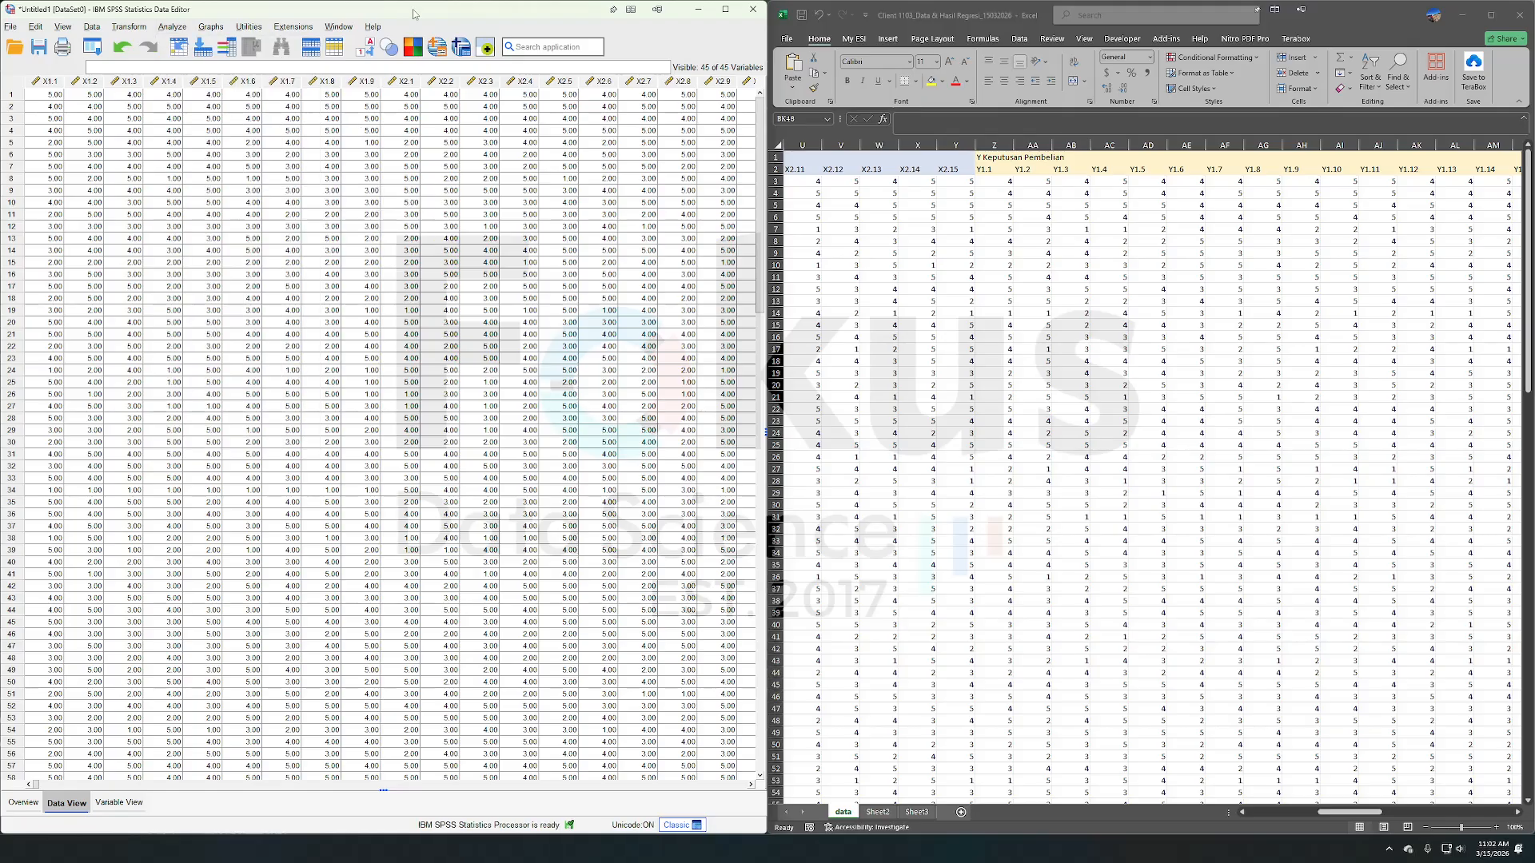
- In SPSS, run a two-tailed Pearson bivariate correlation of items X1.1 to X1.9 with X1 Citra Merek [T_X1]
{"action": "left_click", "coordinate": [167, 28]}
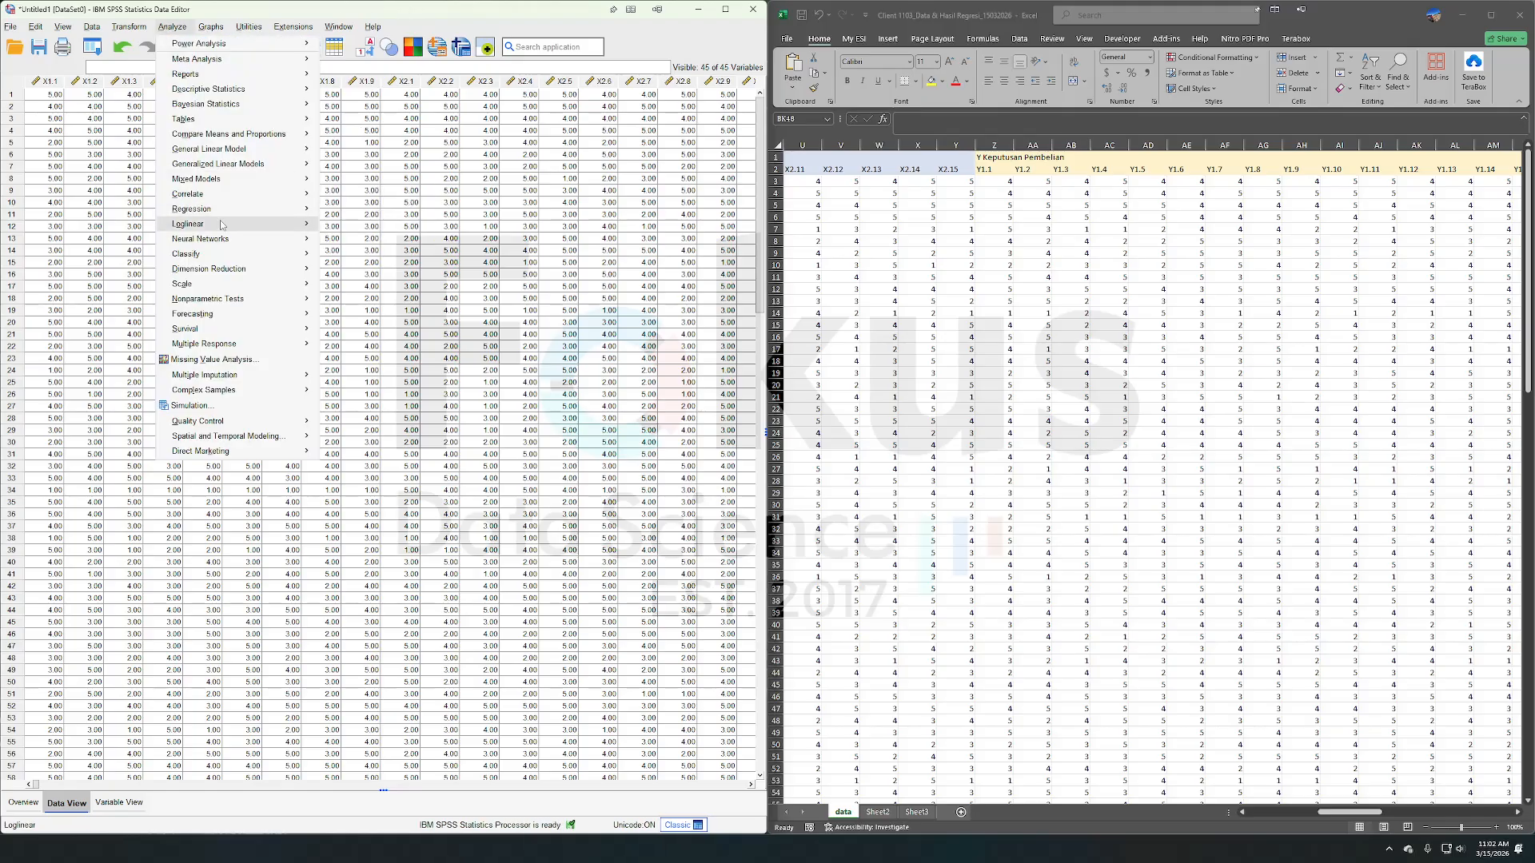
{"action": "mouse_move", "coordinate": [224, 195]}
{"action": "left_click", "coordinate": [346, 197]}
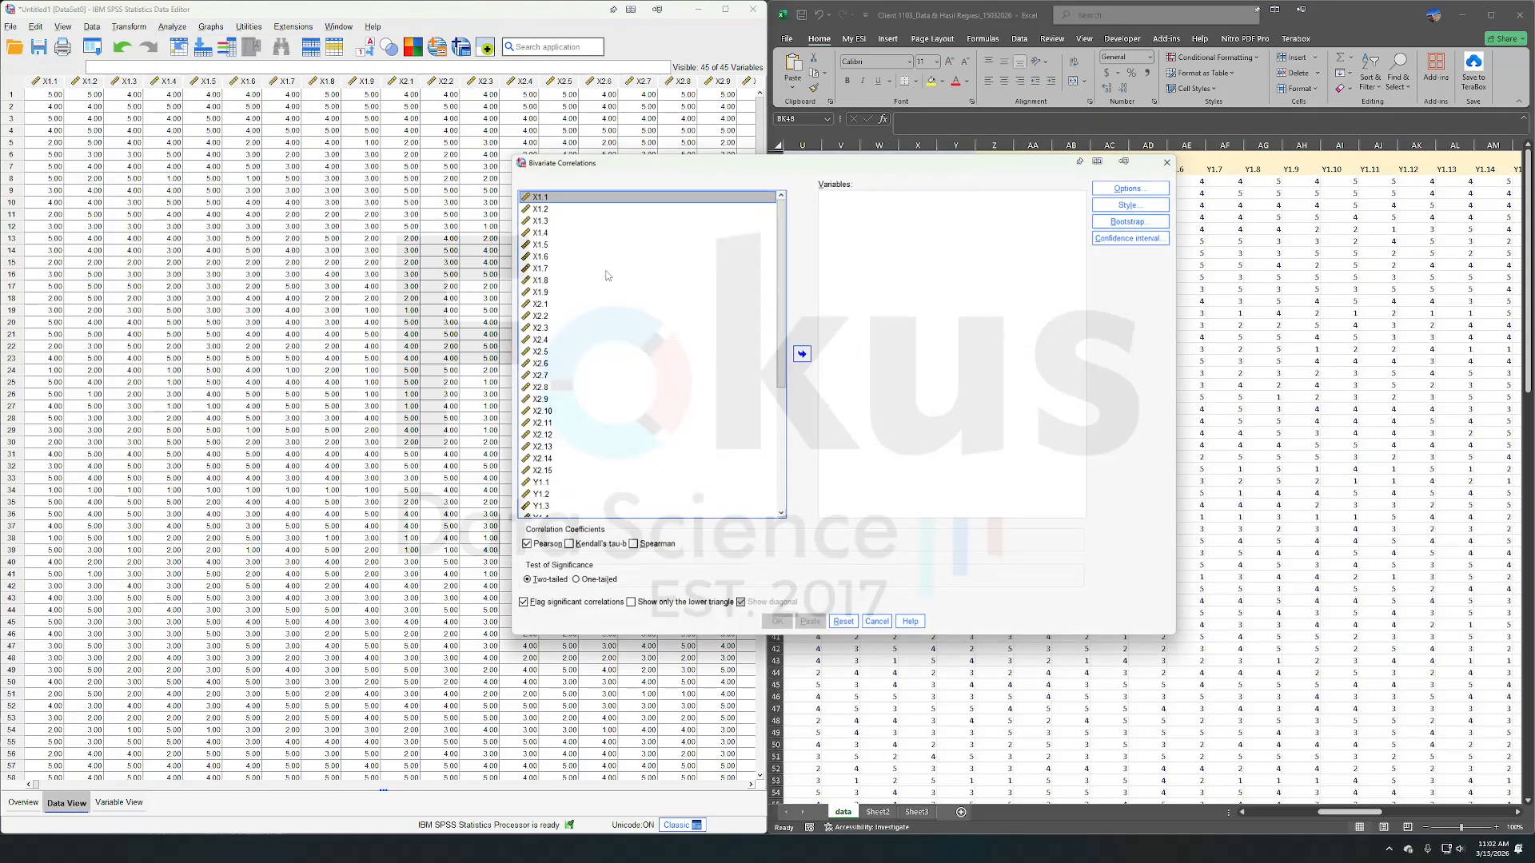
{"action": "left_click", "coordinate": [564, 294], "text": "shift"}
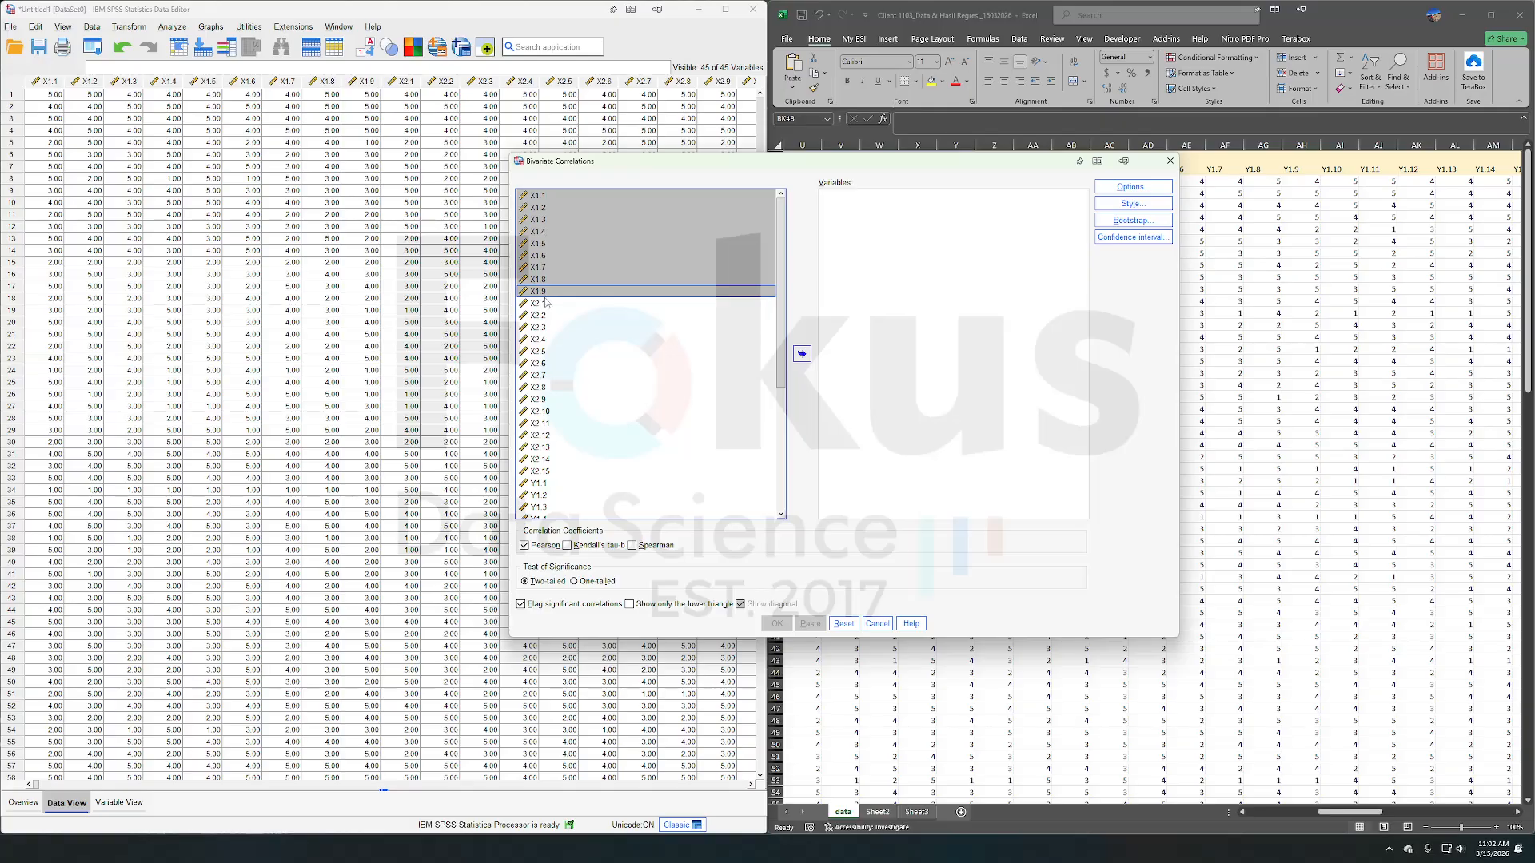
{"action": "scroll", "coordinate": [625, 402], "scroll_direction": "down", "scroll_amount": 6}
{"action": "left_click", "coordinate": [618, 491]}
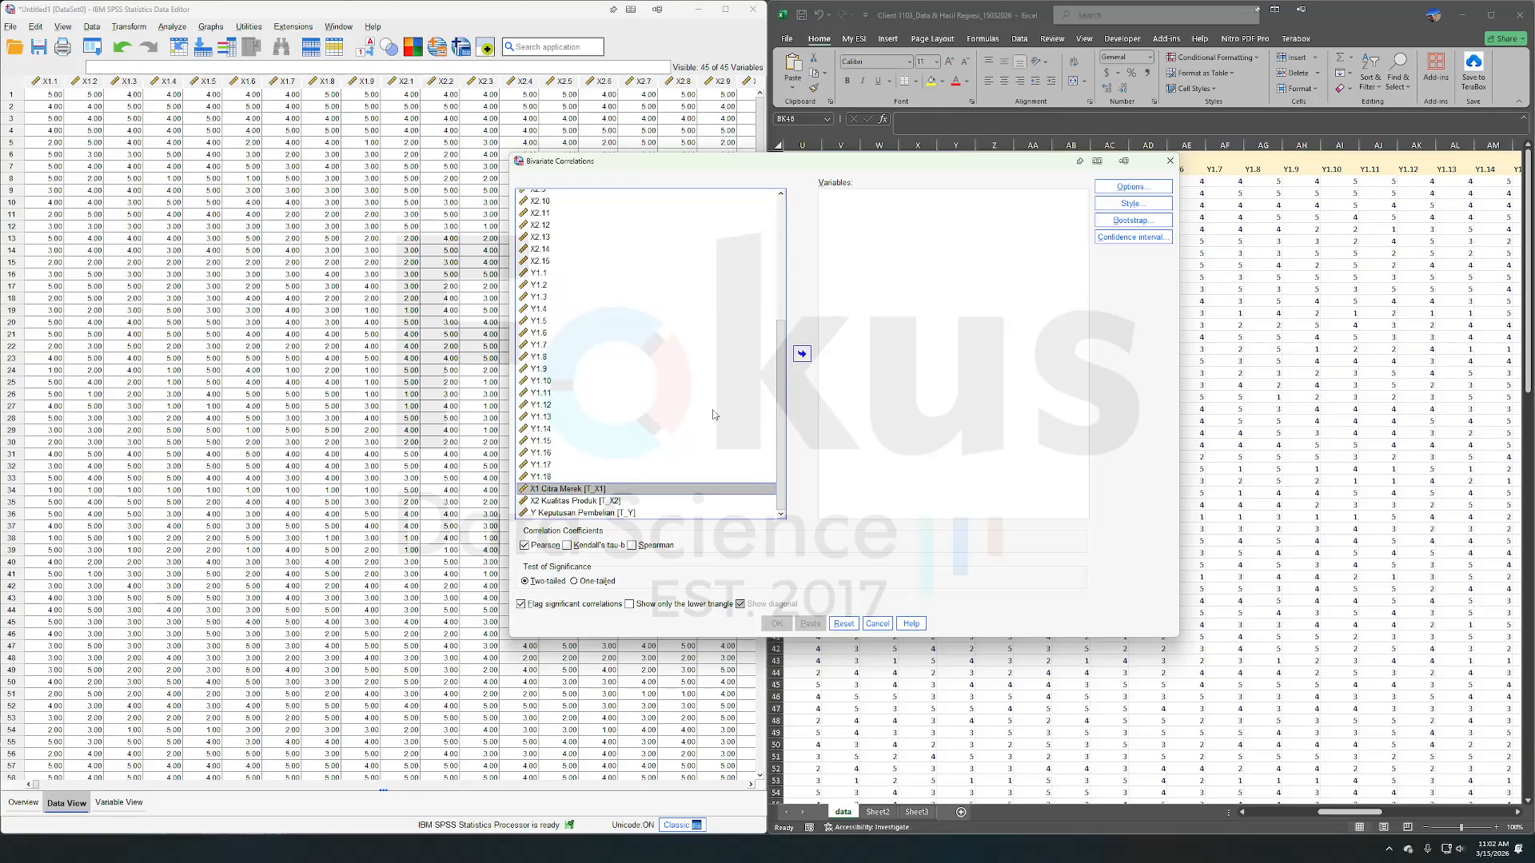
{"action": "left_click", "coordinate": [802, 352]}
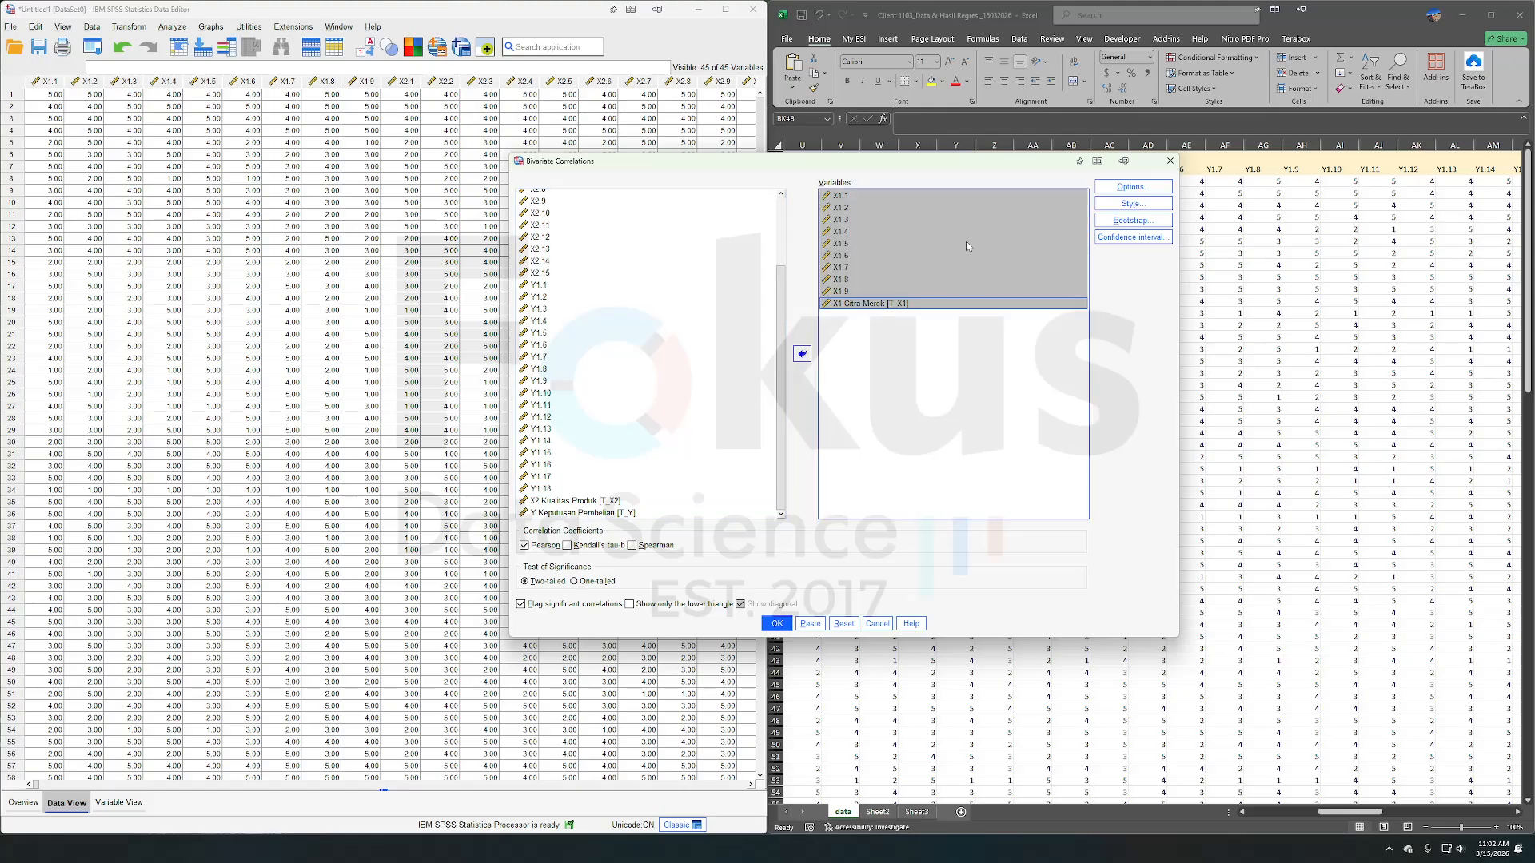
{"action": "left_click", "coordinate": [876, 375]}
{"action": "left_click", "coordinate": [777, 623]}
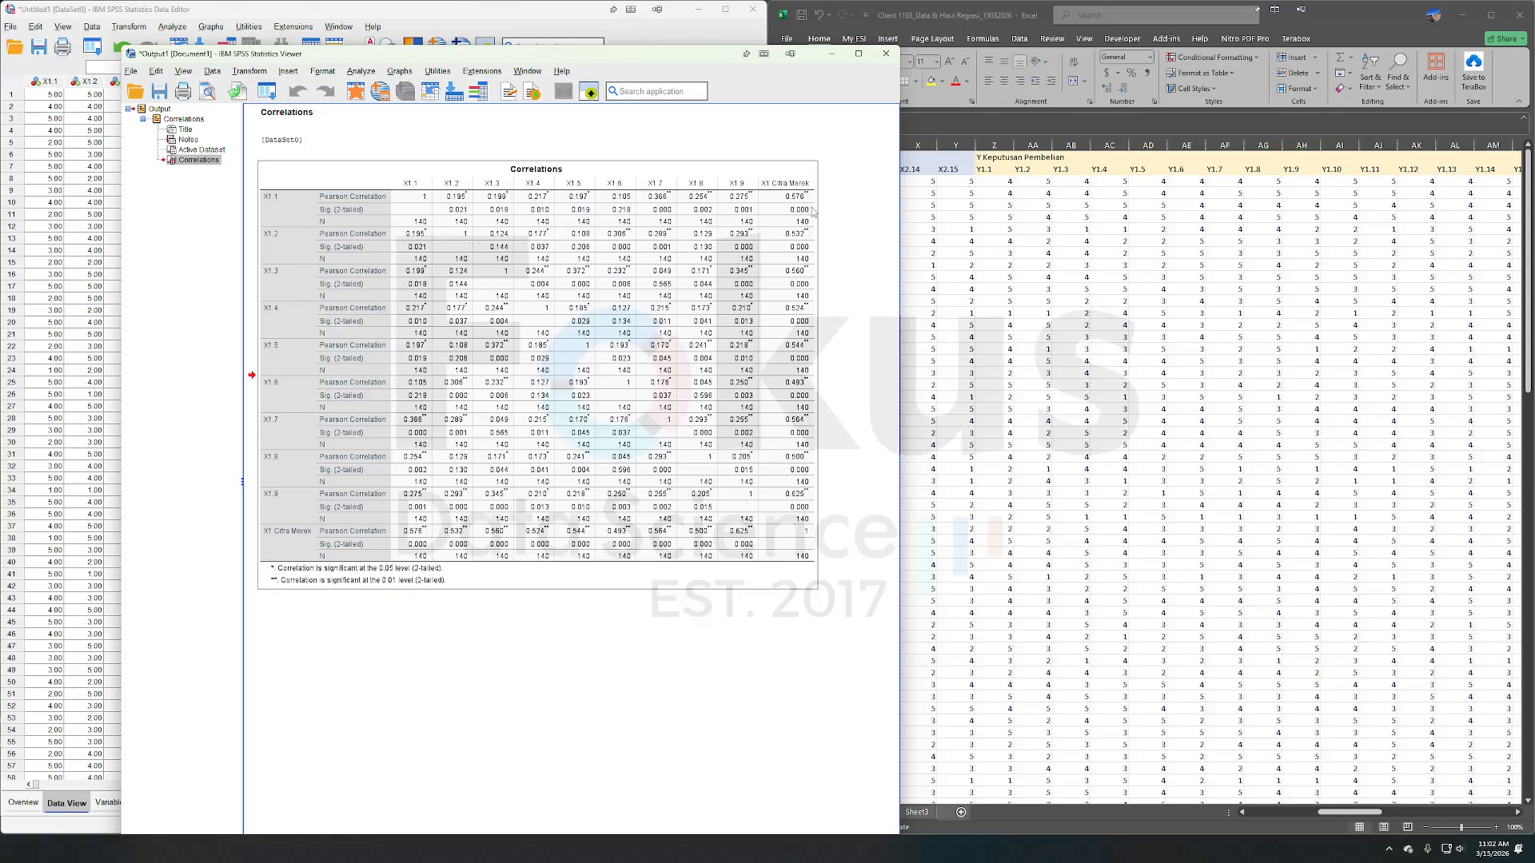
{"action": "left_click", "coordinate": [837, 214]}
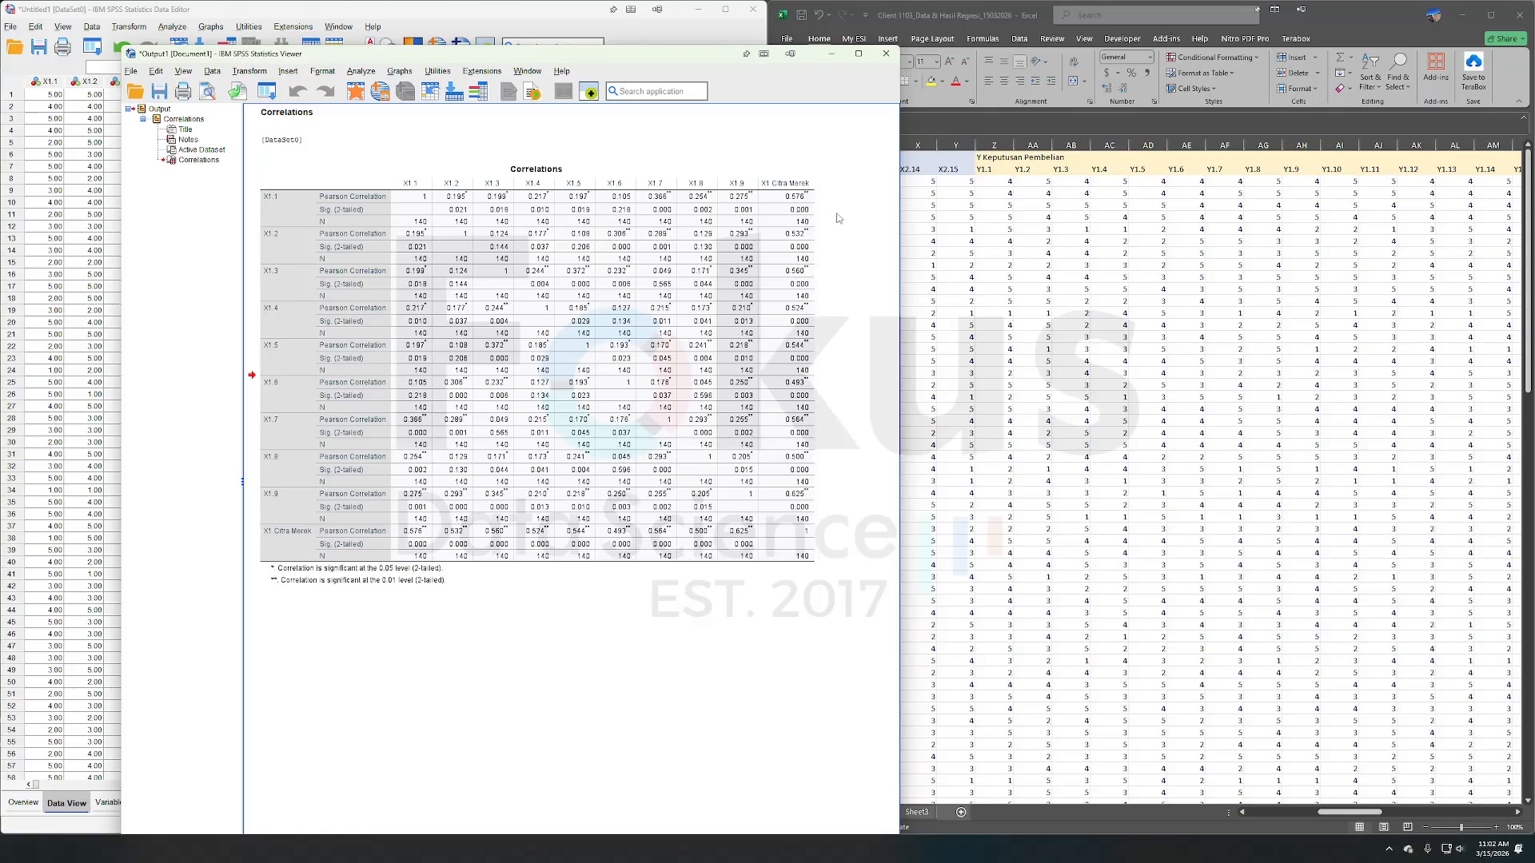
{"action": "left_click", "coordinate": [805, 207]}
- Run a reliability analysis with the Alpha model on items X1.1 to X1.9
{"action": "left_click", "coordinate": [364, 72]}
{"action": "mouse_move", "coordinate": [468, 330]}
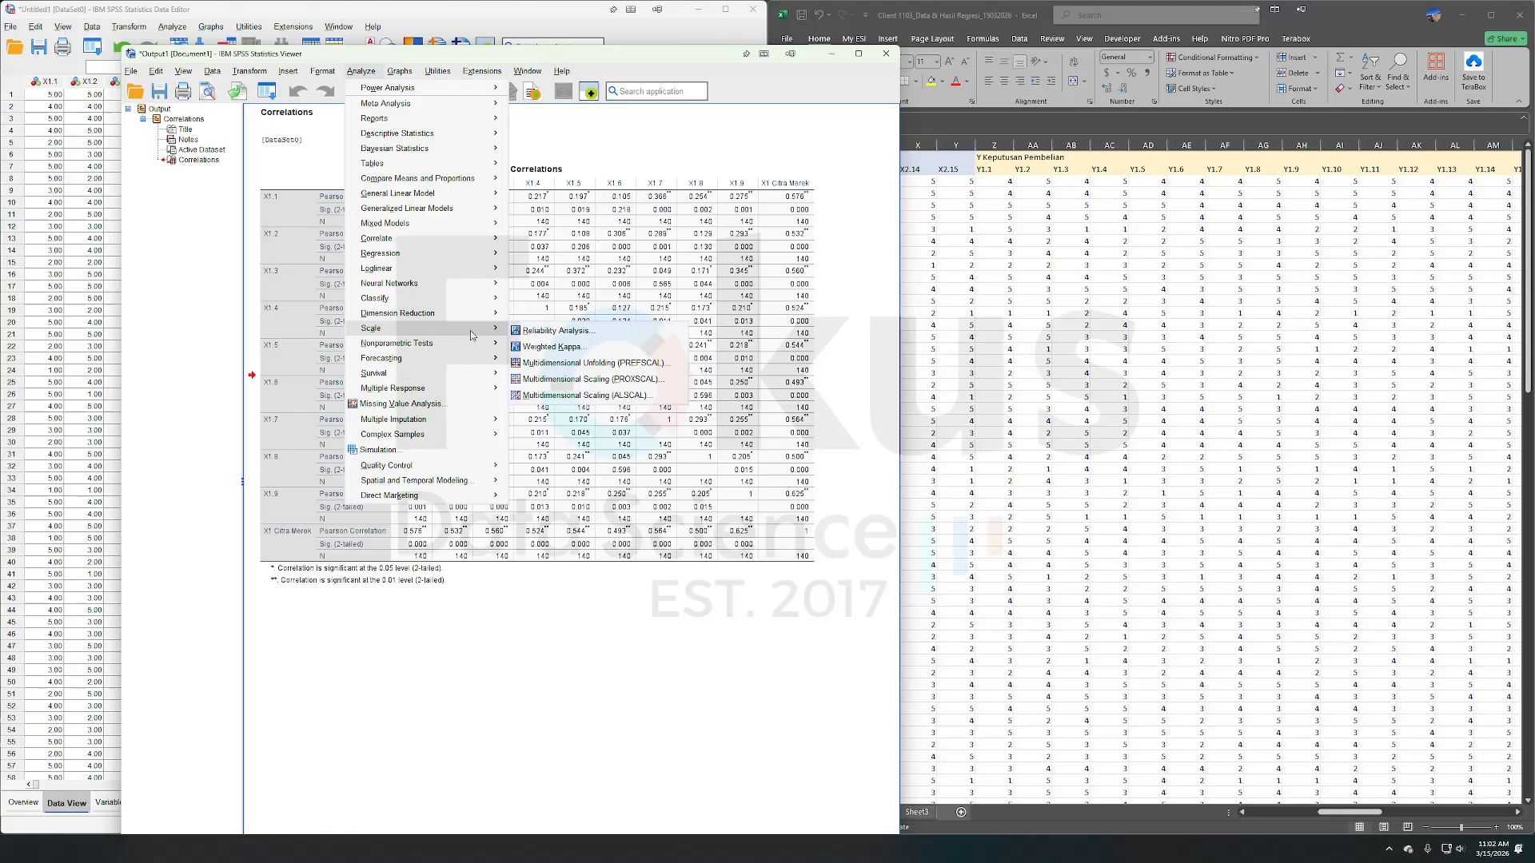
{"action": "left_click", "coordinate": [537, 332]}
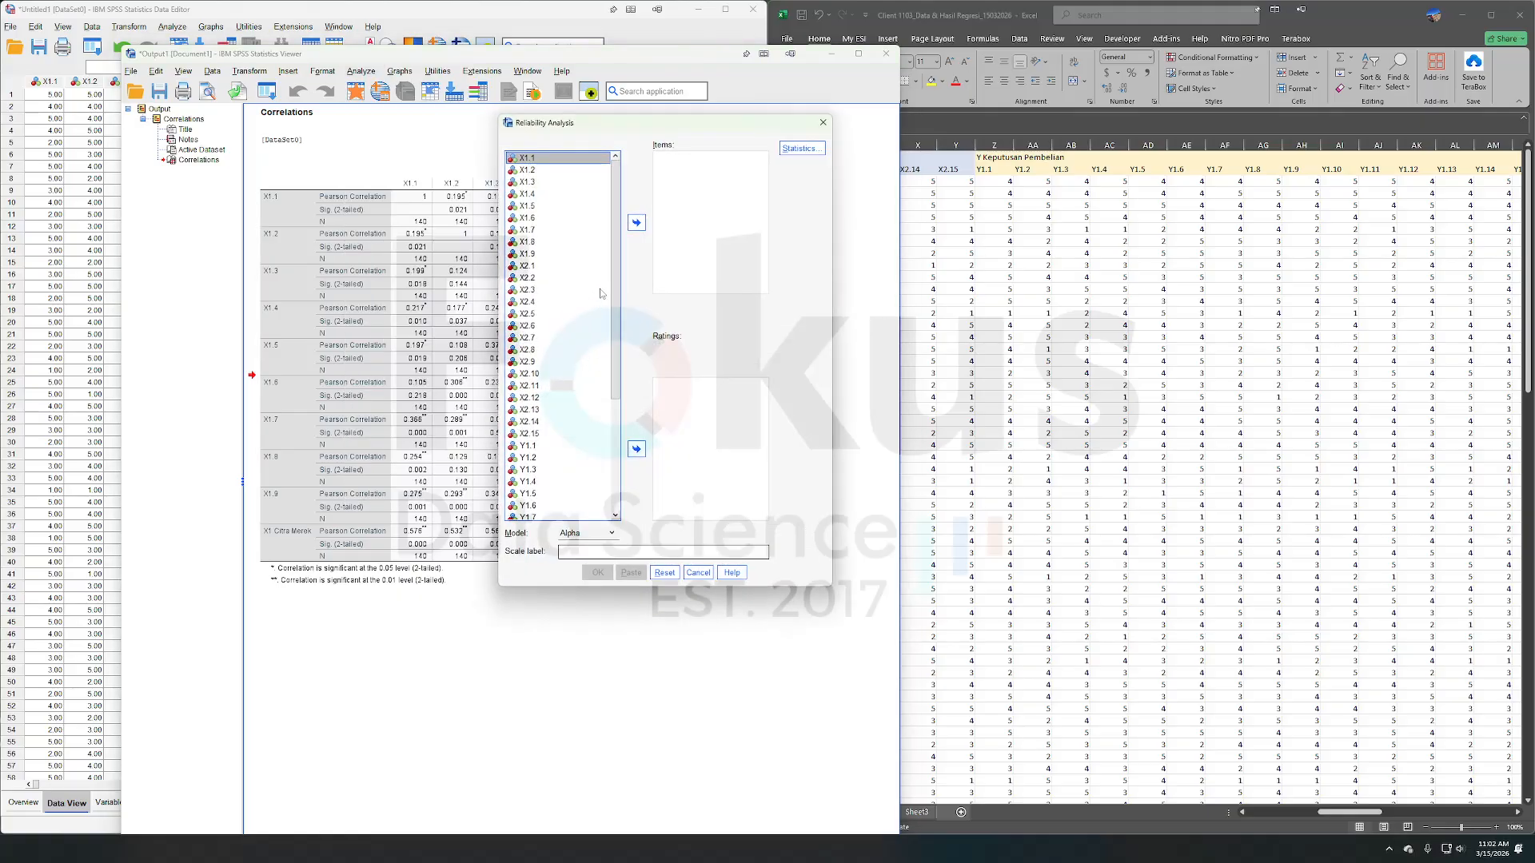
{"action": "left_click", "coordinate": [551, 254], "text": "shift"}
{"action": "left_click", "coordinate": [636, 222]}
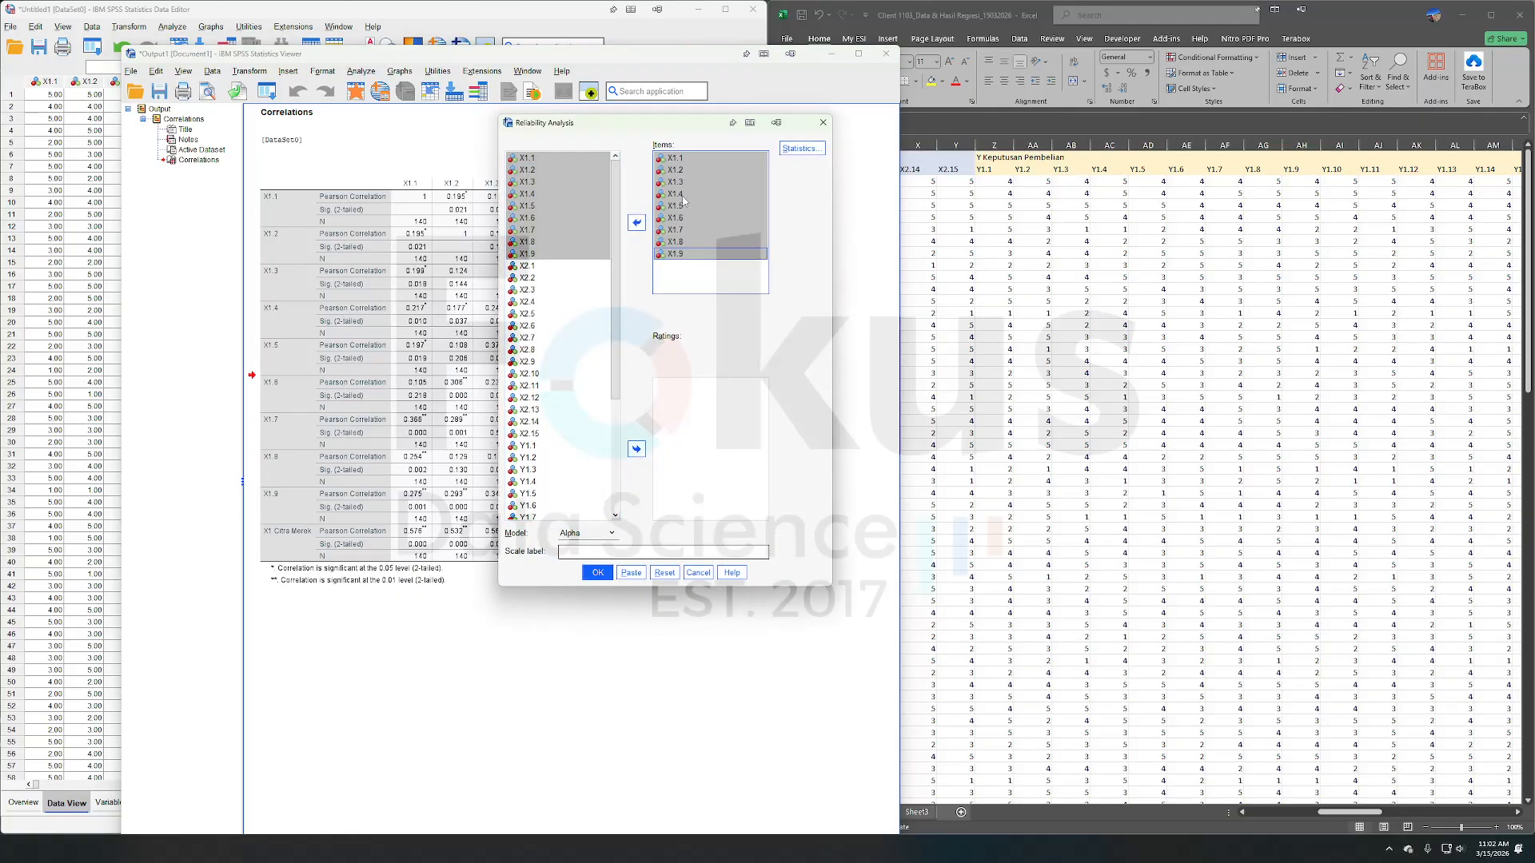
{"action": "left_click", "coordinate": [598, 572]}
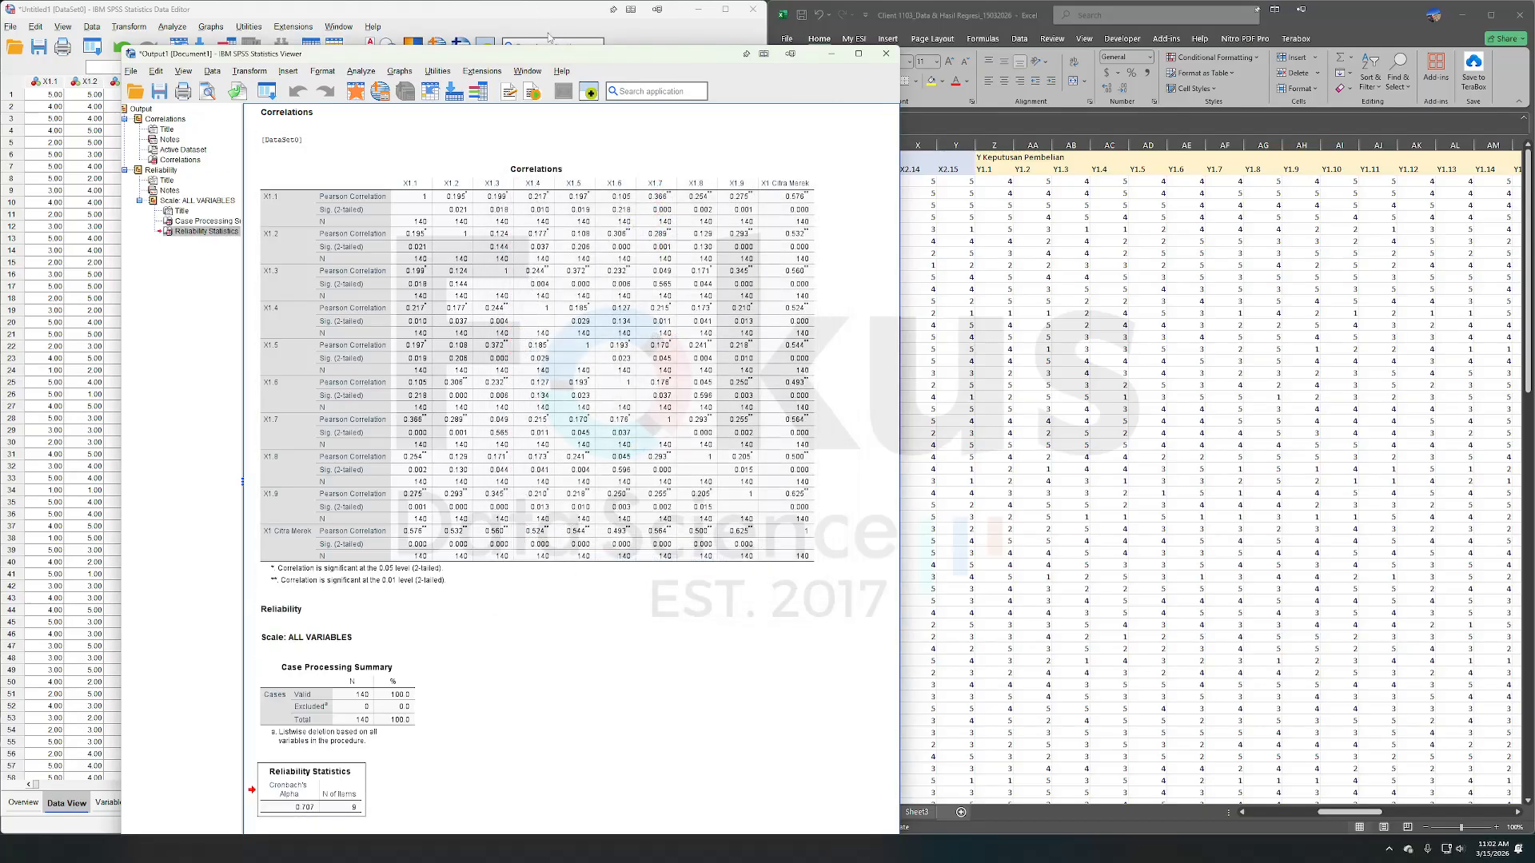
{"action": "mouse_move", "coordinate": [547, 55]}
{"action": "left_mouse_down"}
{"action": "mouse_move", "coordinate": [547, 12]}
{"action": "mouse_move", "coordinate": [264, 40]}
{"action": "mouse_move", "coordinate": [562, 110]}
{"action": "mouse_move", "coordinate": [573, 47]}
{"action": "mouse_move", "coordinate": [556, 30]}
{"action": "left_mouse_up"}
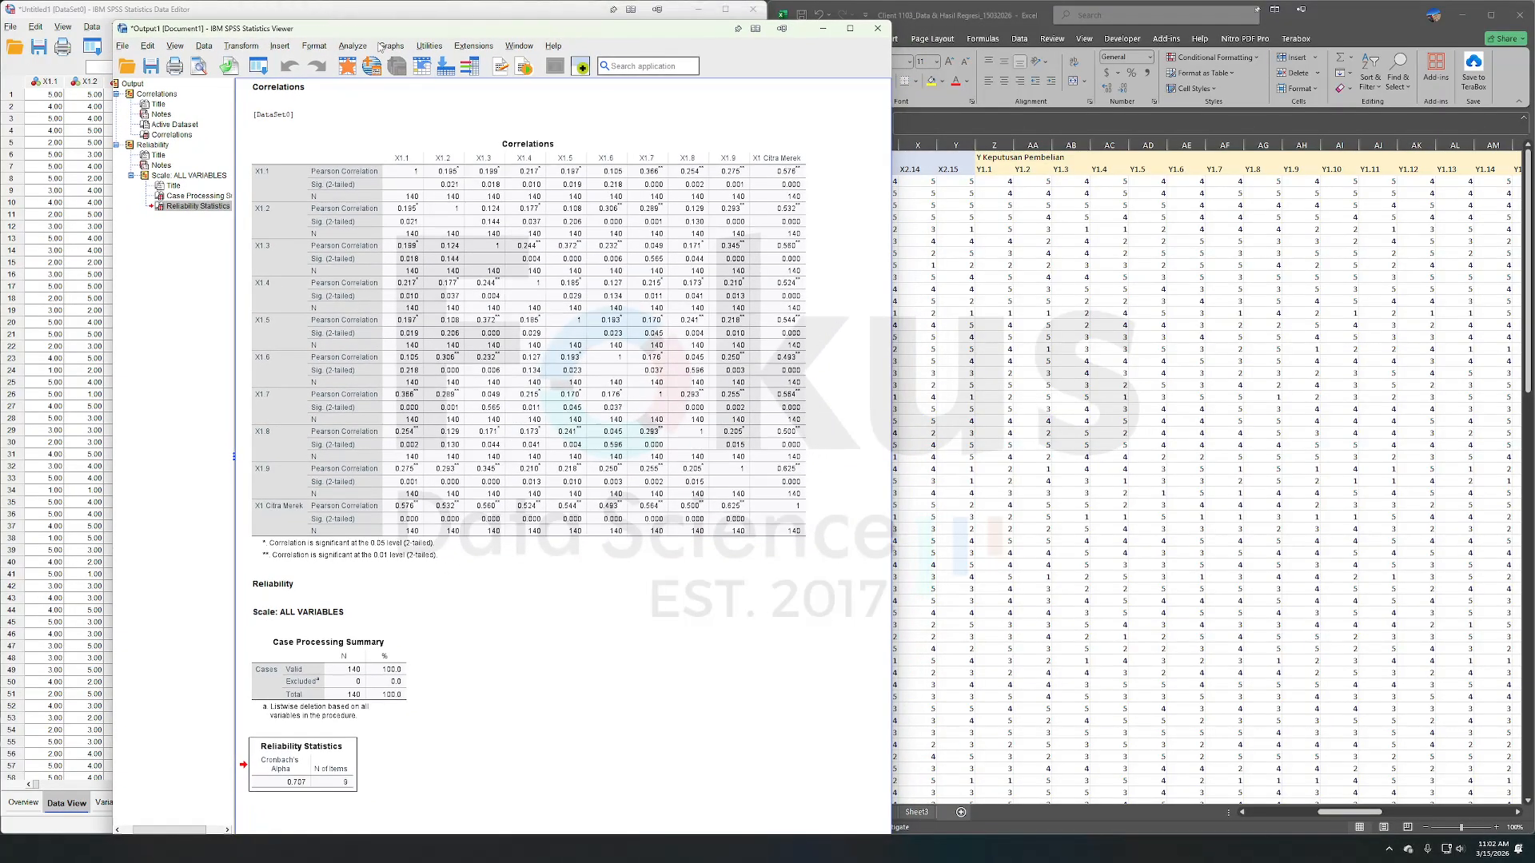
- Run a two-tailed Pearson bivariate correlation of items X2.1 to X2.15 with X2 Kualitas Produk [T_X2], replacing the X1 variables
{"action": "left_click", "coordinate": [354, 47]}
{"action": "mouse_move", "coordinate": [443, 214]}
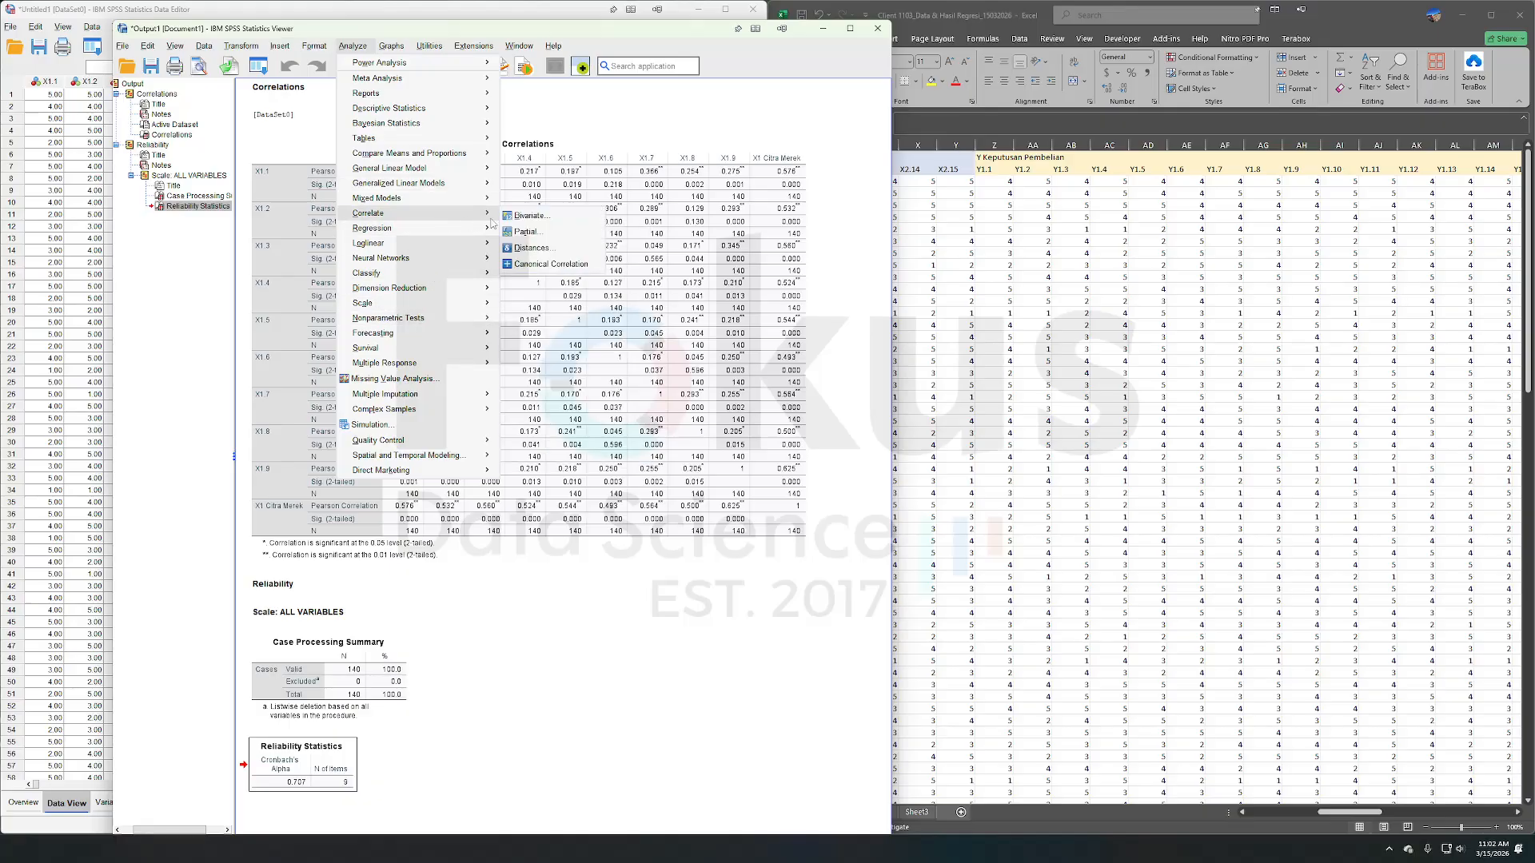
{"action": "left_click", "coordinate": [527, 224]}
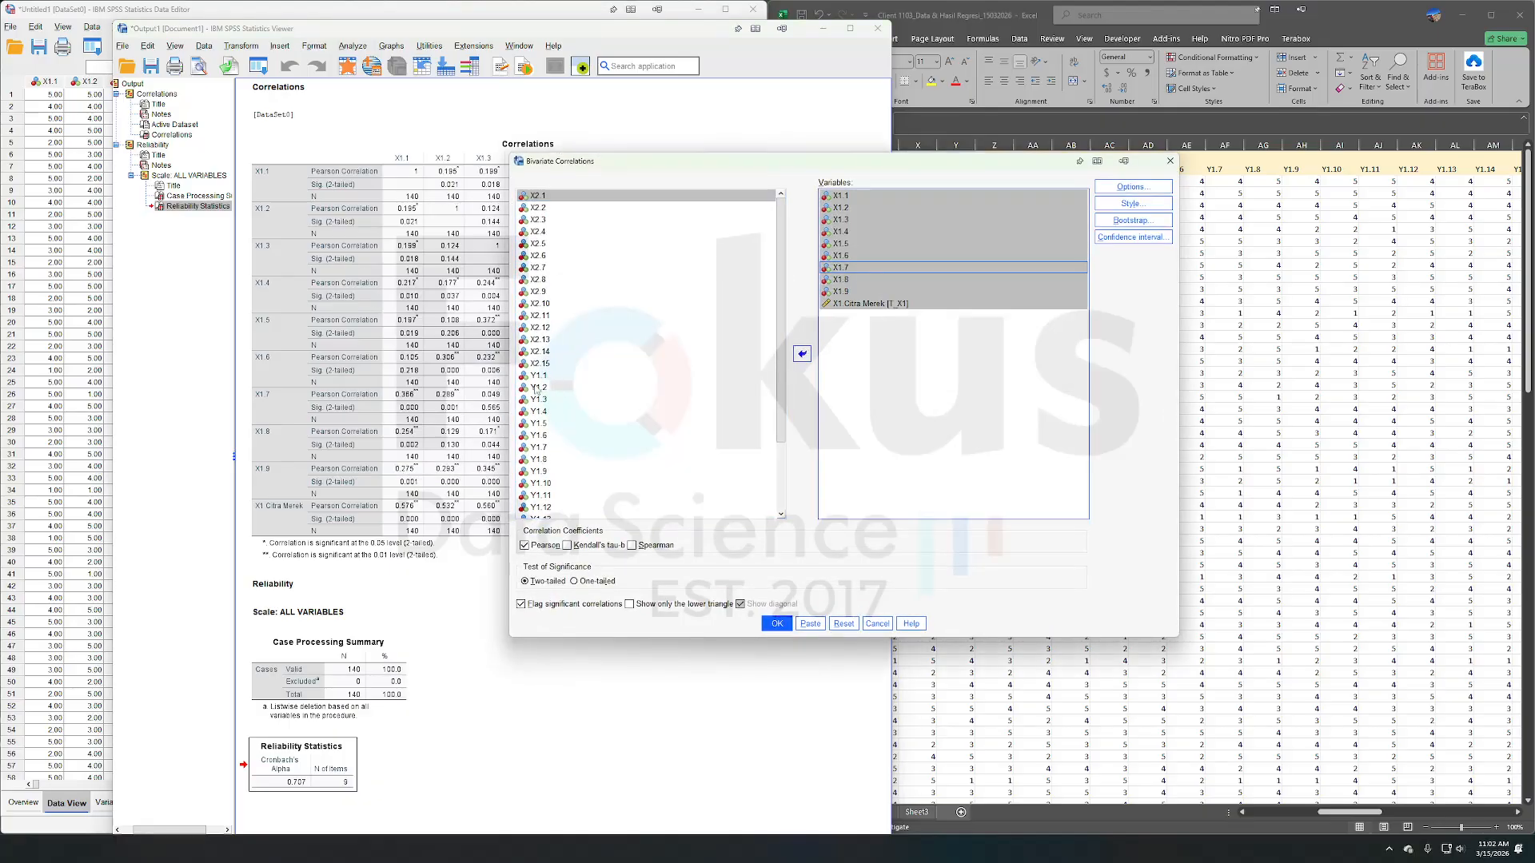
{"action": "left_click", "coordinate": [802, 353]}
{"action": "left_click", "coordinate": [586, 315]}
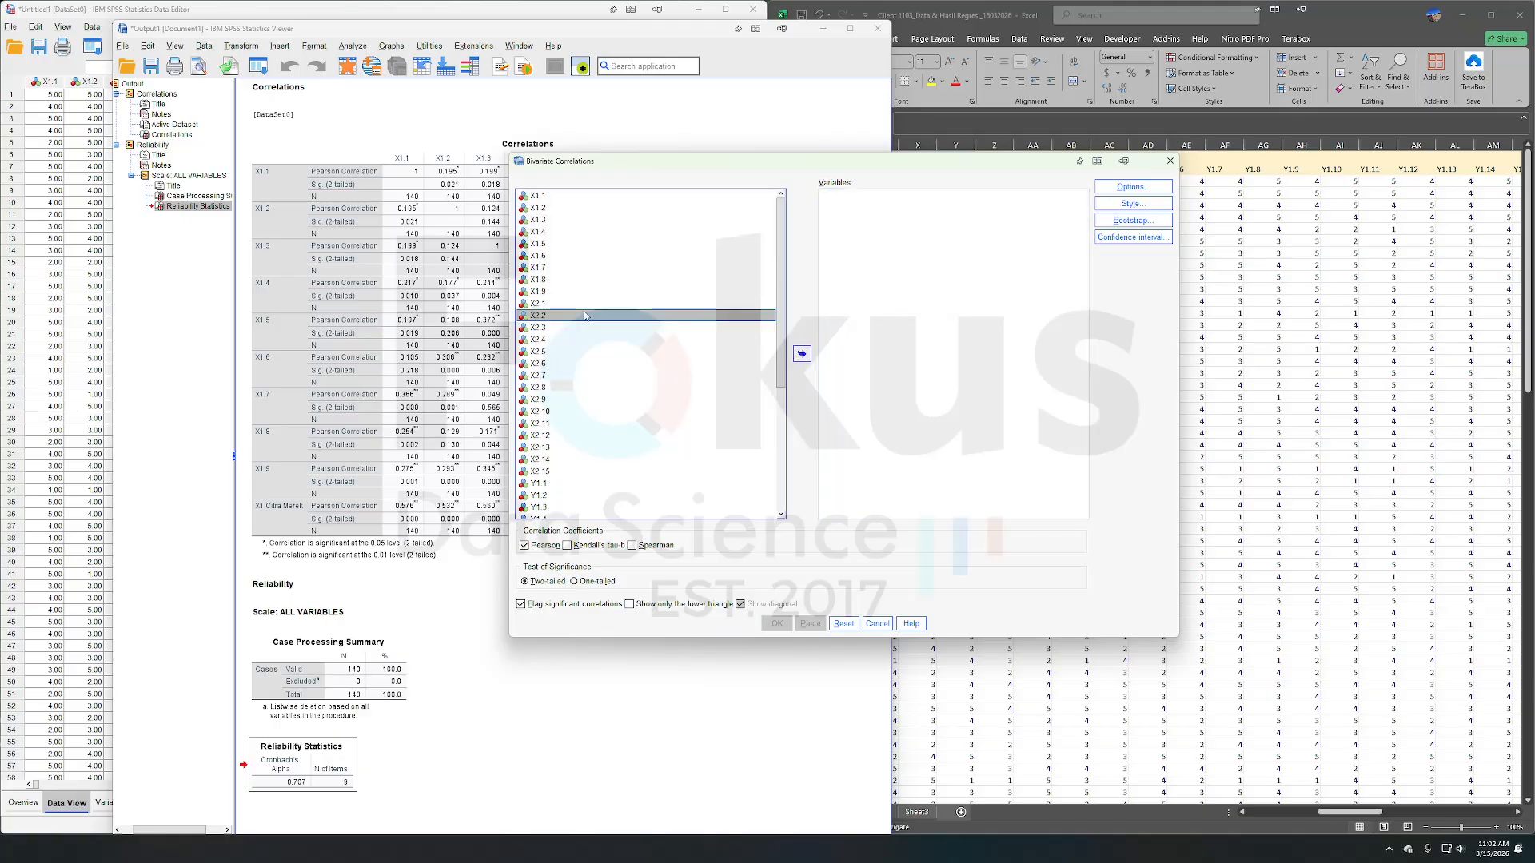
{"action": "scroll", "coordinate": [587, 336], "scroll_direction": "down", "scroll_amount": 4}
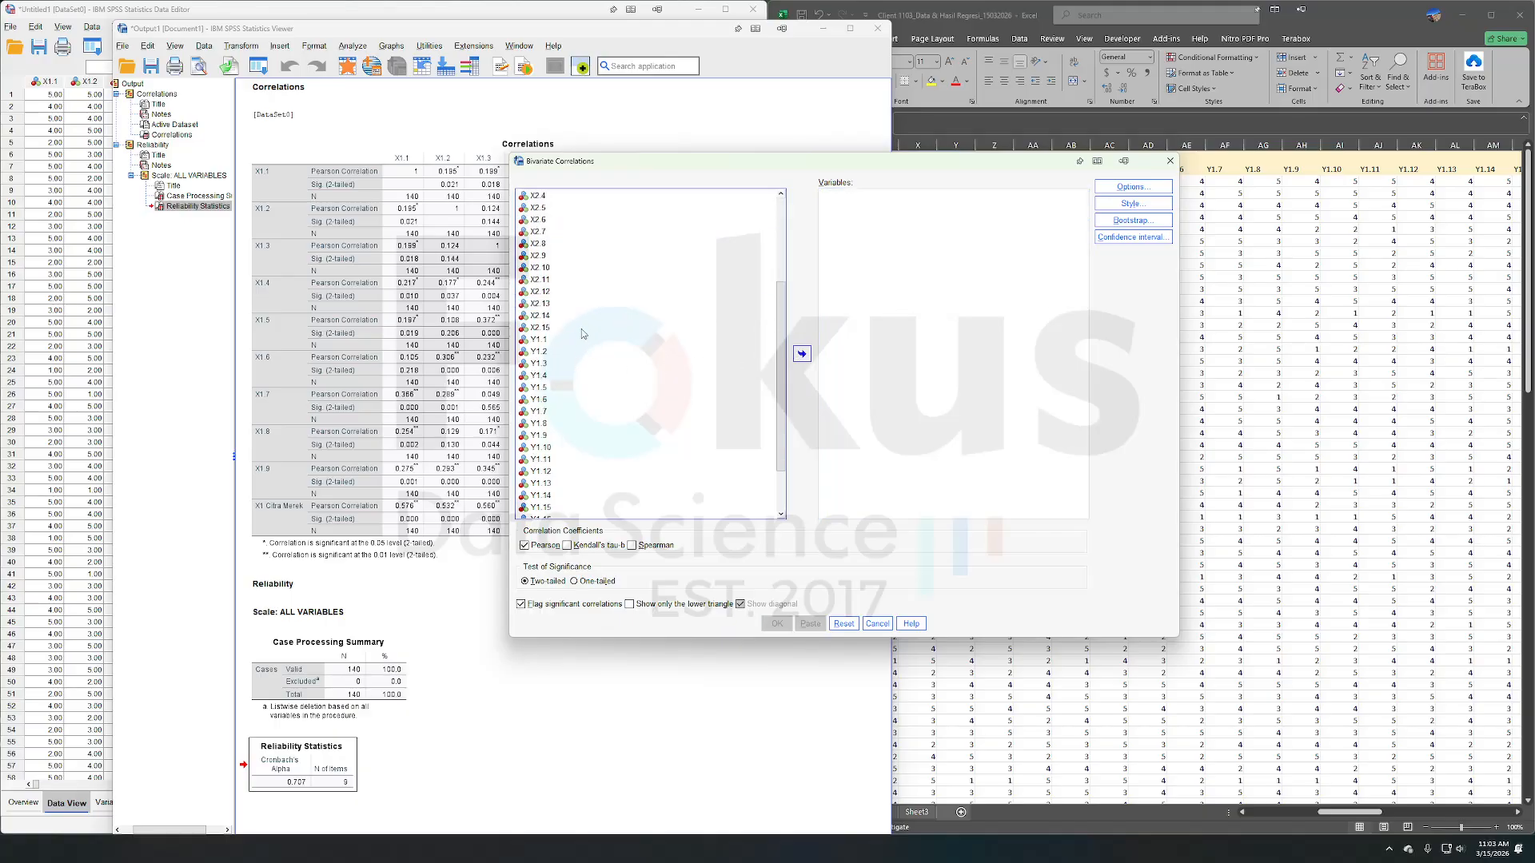
{"action": "left_click", "coordinate": [581, 327], "text": "shift"}
{"action": "scroll", "coordinate": [587, 409], "scroll_direction": "down", "scroll_amount": 2}
{"action": "left_click", "coordinate": [572, 500], "text": "ctrl"}
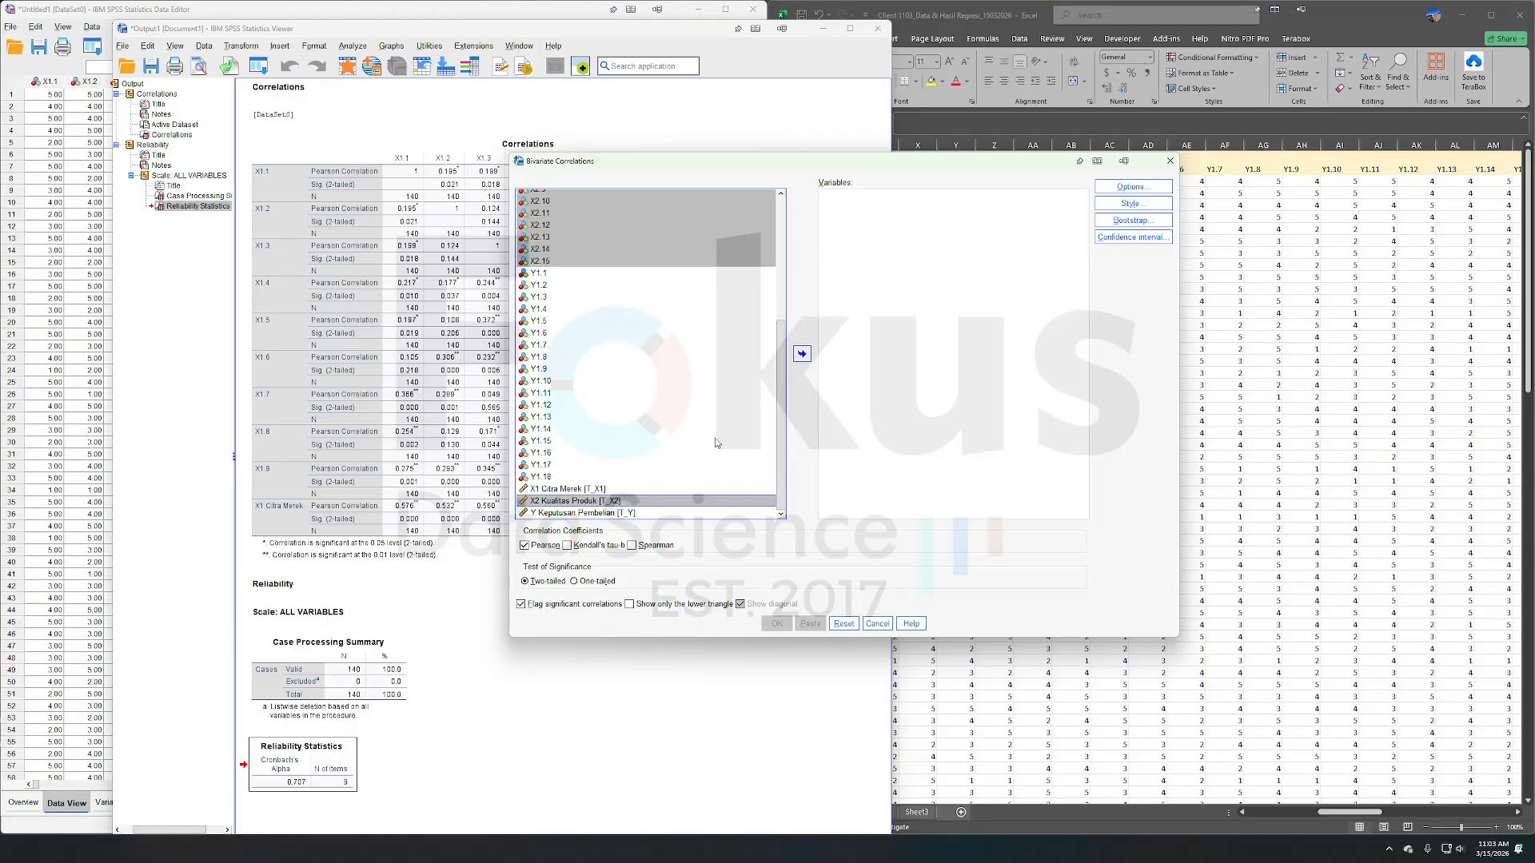
{"action": "left_click", "coordinate": [802, 353]}
{"action": "left_click", "coordinate": [780, 623]}
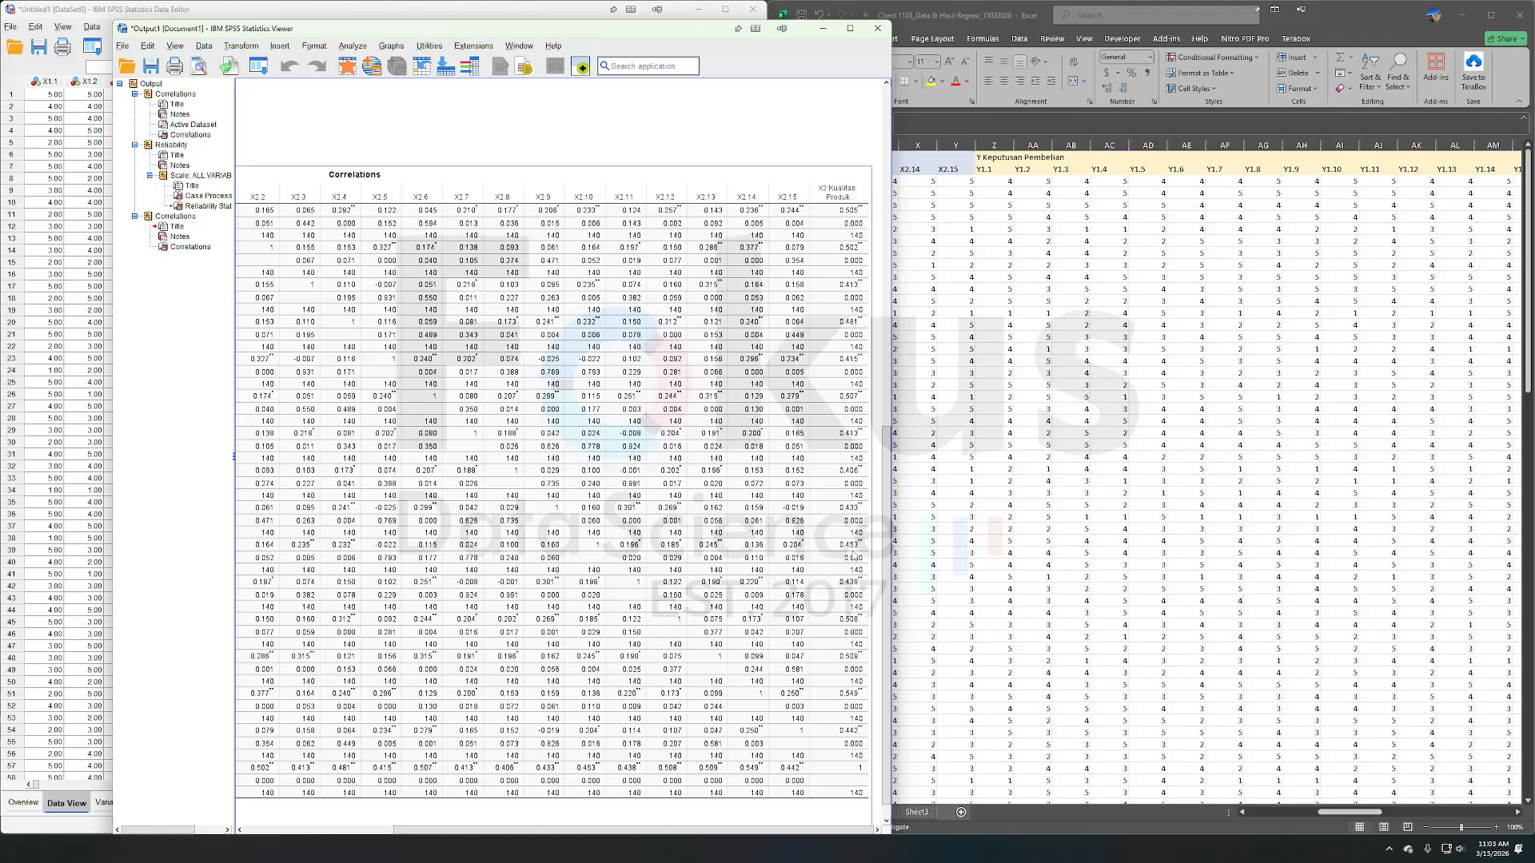
{"action": "scroll", "coordinate": [841, 680], "scroll_direction": "down", "scroll_amount": 1}
- Run a reliability analysis with the Alpha model on items X2.1 to X2.15 in place of the X1 items
{"action": "left_click_drag", "start_coordinate": [584, 35], "coordinate": [548, 27]}
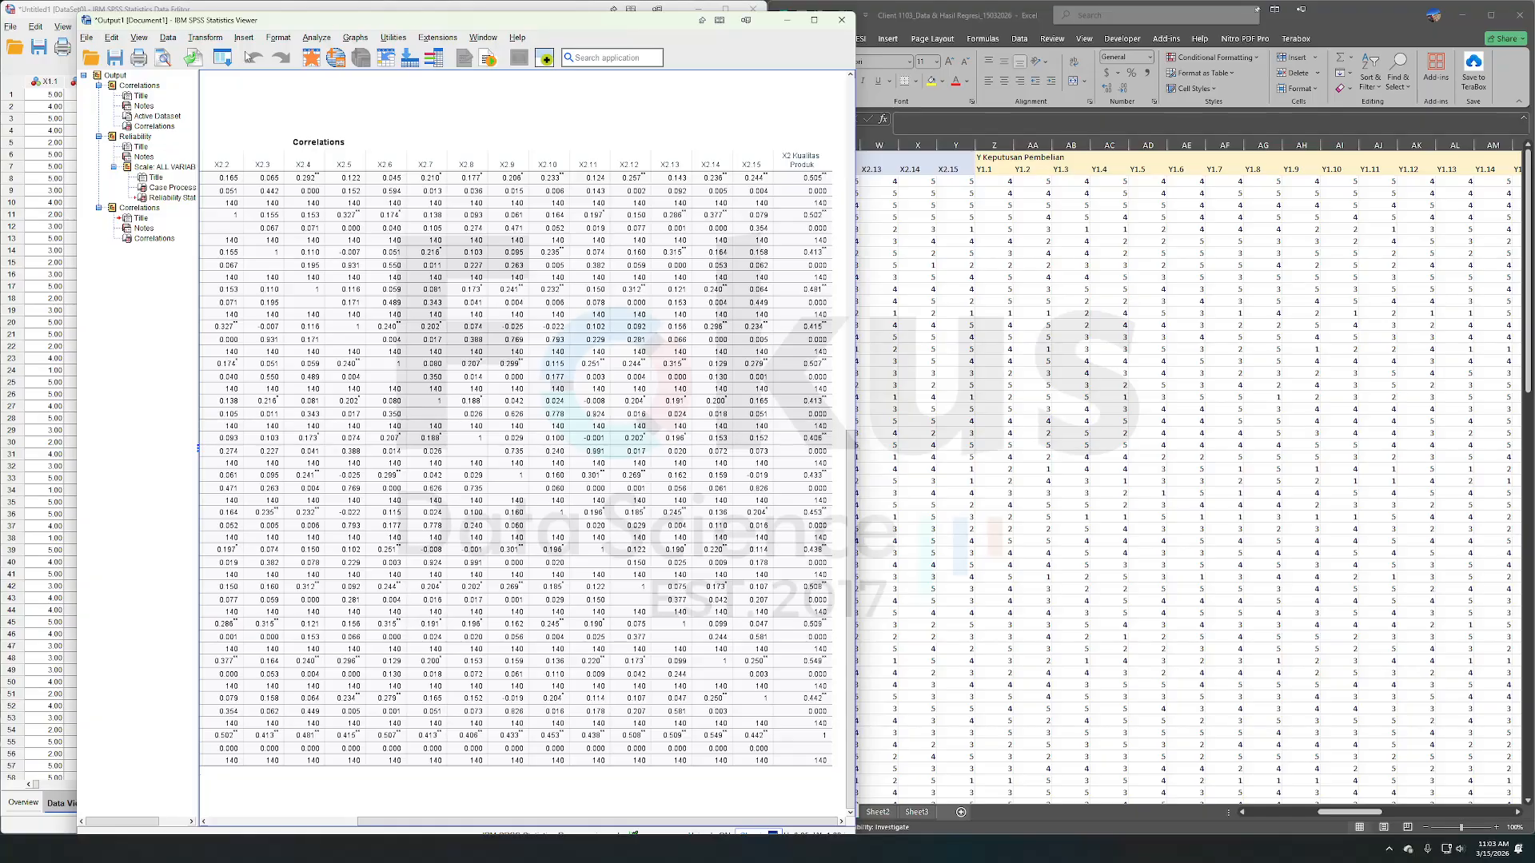
{"action": "left_click", "coordinate": [312, 37]}
{"action": "mouse_move", "coordinate": [335, 295]}
{"action": "left_click", "coordinate": [519, 297]}
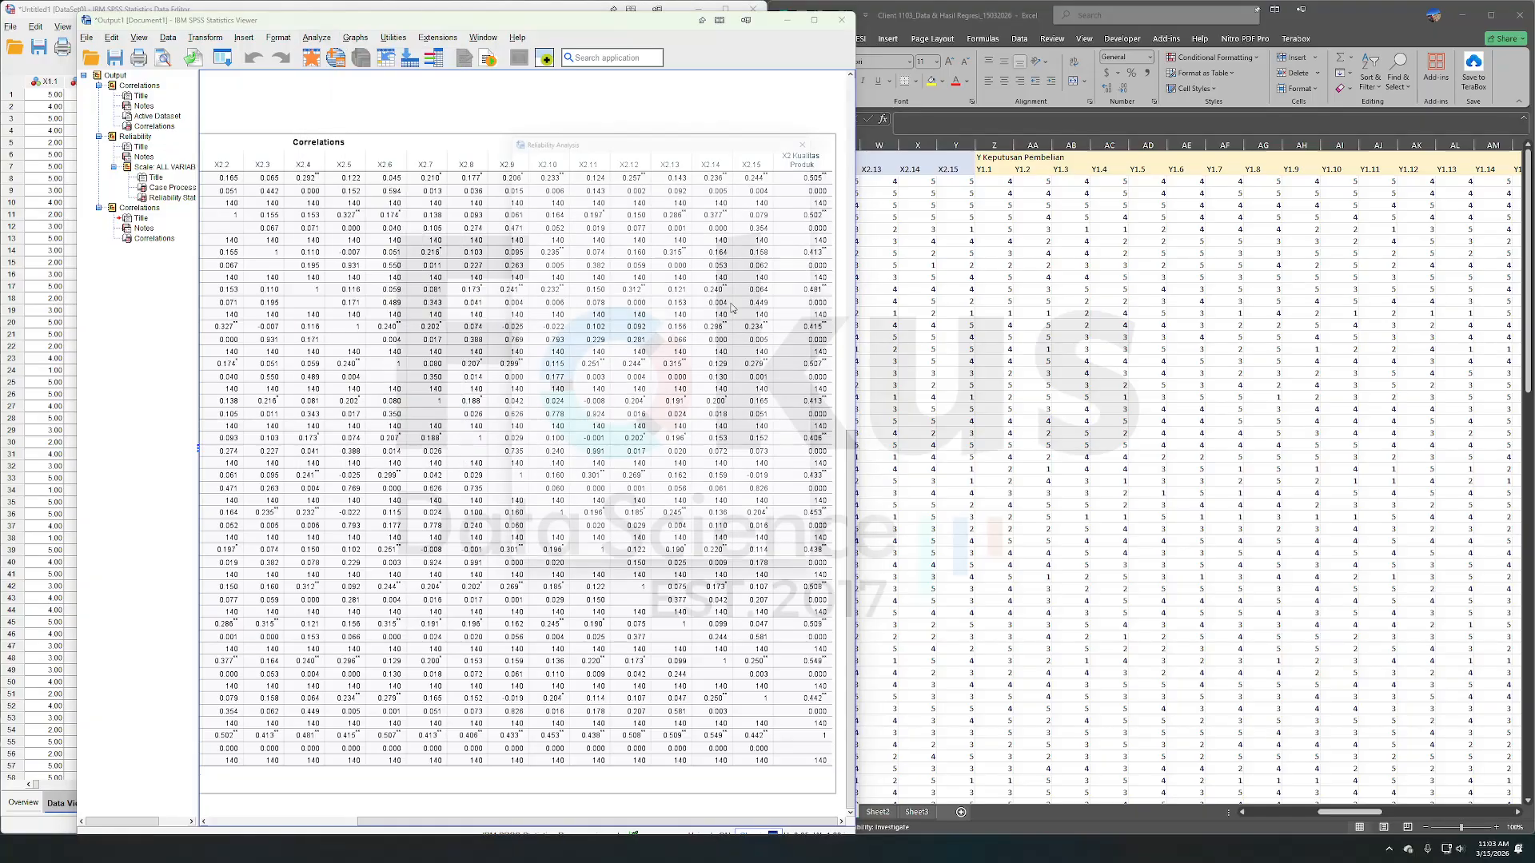
{"action": "left_click_drag", "start_coordinate": [727, 243], "coordinate": [675, 158]}
{"action": "left_click", "coordinate": [636, 222]}
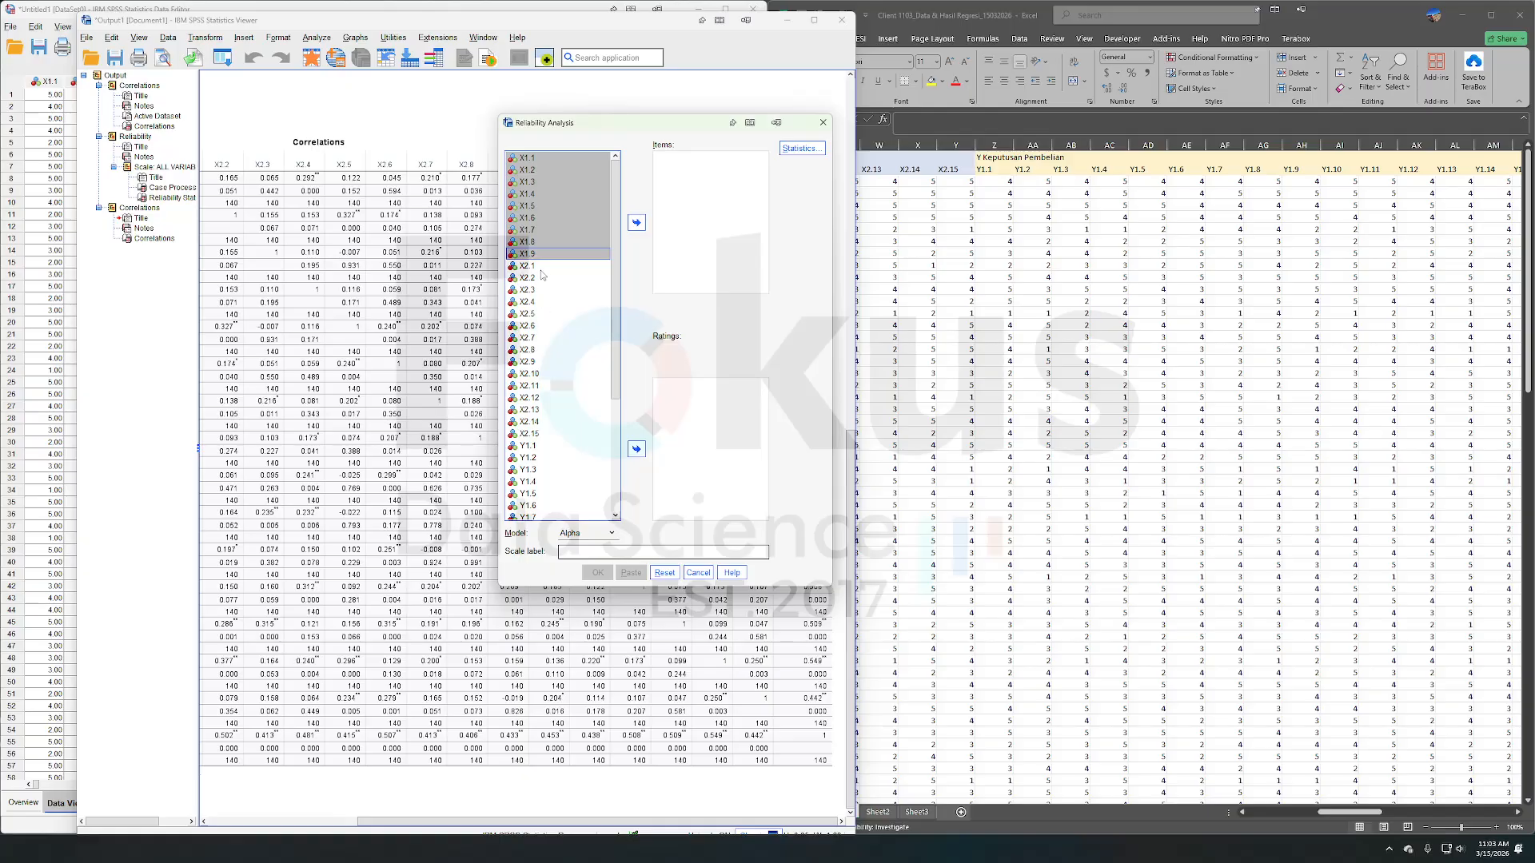
{"action": "left_click", "coordinate": [544, 266]}
{"action": "scroll", "coordinate": [550, 284], "scroll_direction": "down", "scroll_amount": 2}
{"action": "left_click", "coordinate": [549, 349], "text": "shift"}
{"action": "left_click", "coordinate": [550, 361], "text": "shift"}
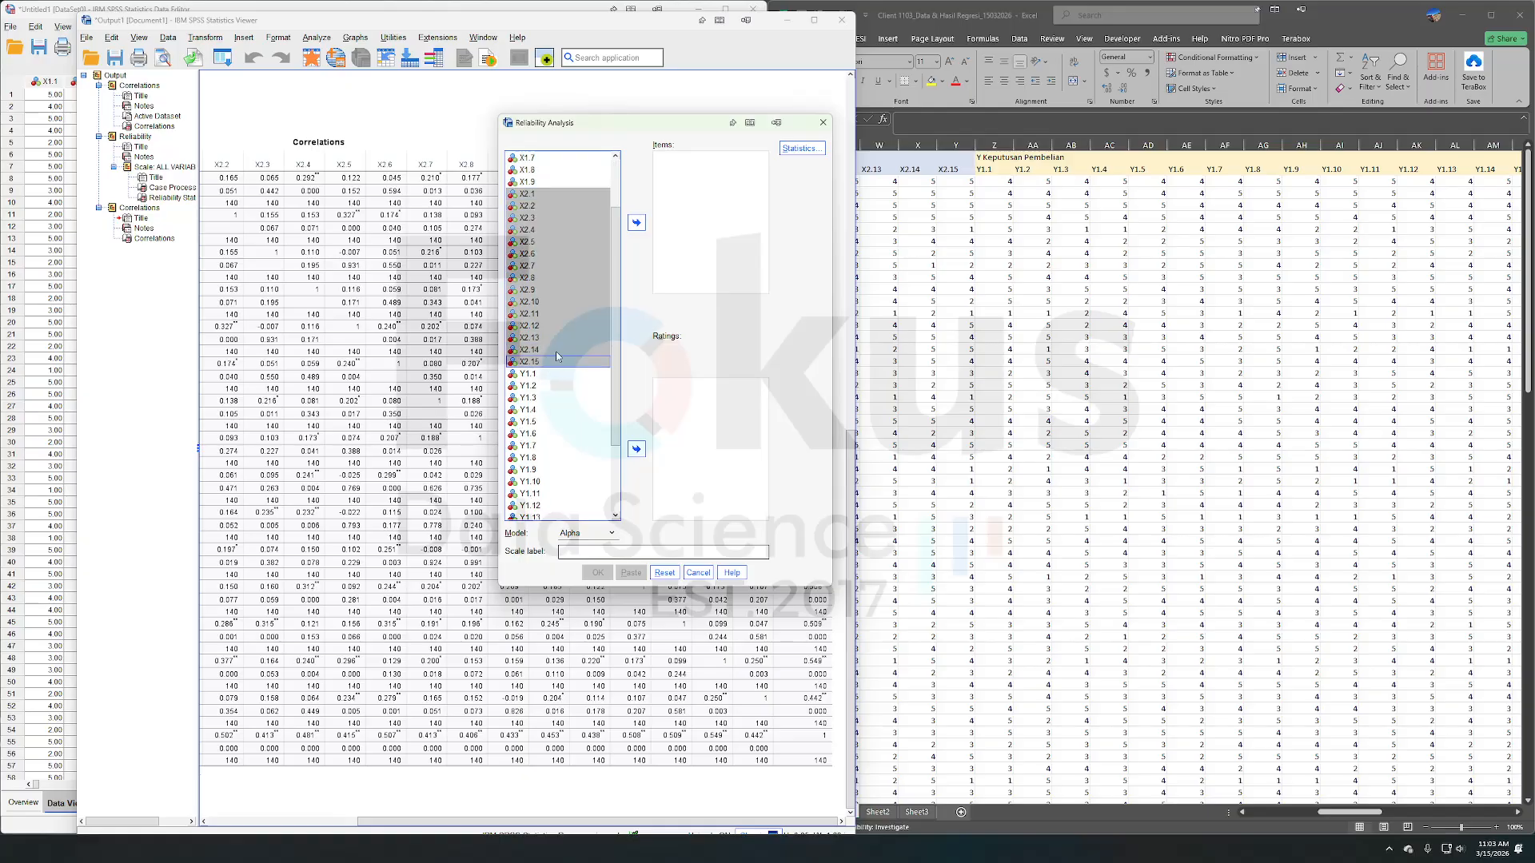
{"action": "left_click", "coordinate": [639, 222]}
{"action": "left_click", "coordinate": [599, 571]}
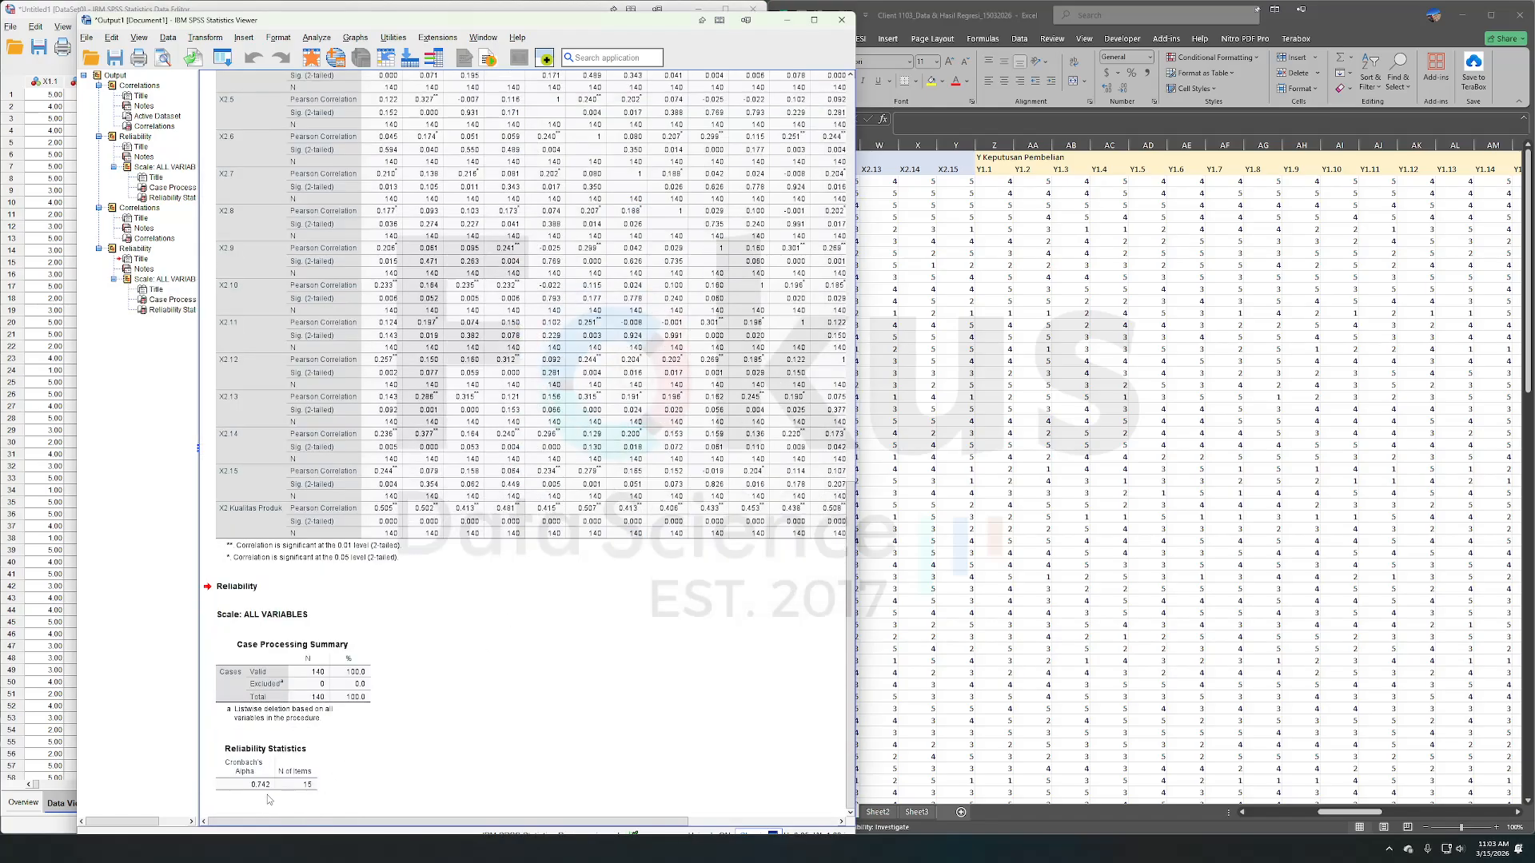
- Clear the X2 items and the X2 Kualitas Produk total from the bivariate correlation variables
{"action": "left_click", "coordinate": [316, 38]}
{"action": "mouse_move", "coordinate": [359, 206]}
{"action": "left_click", "coordinate": [504, 206]}
{"action": "left_click", "coordinate": [845, 266]}
{"action": "key", "text": "ctrl+a"}
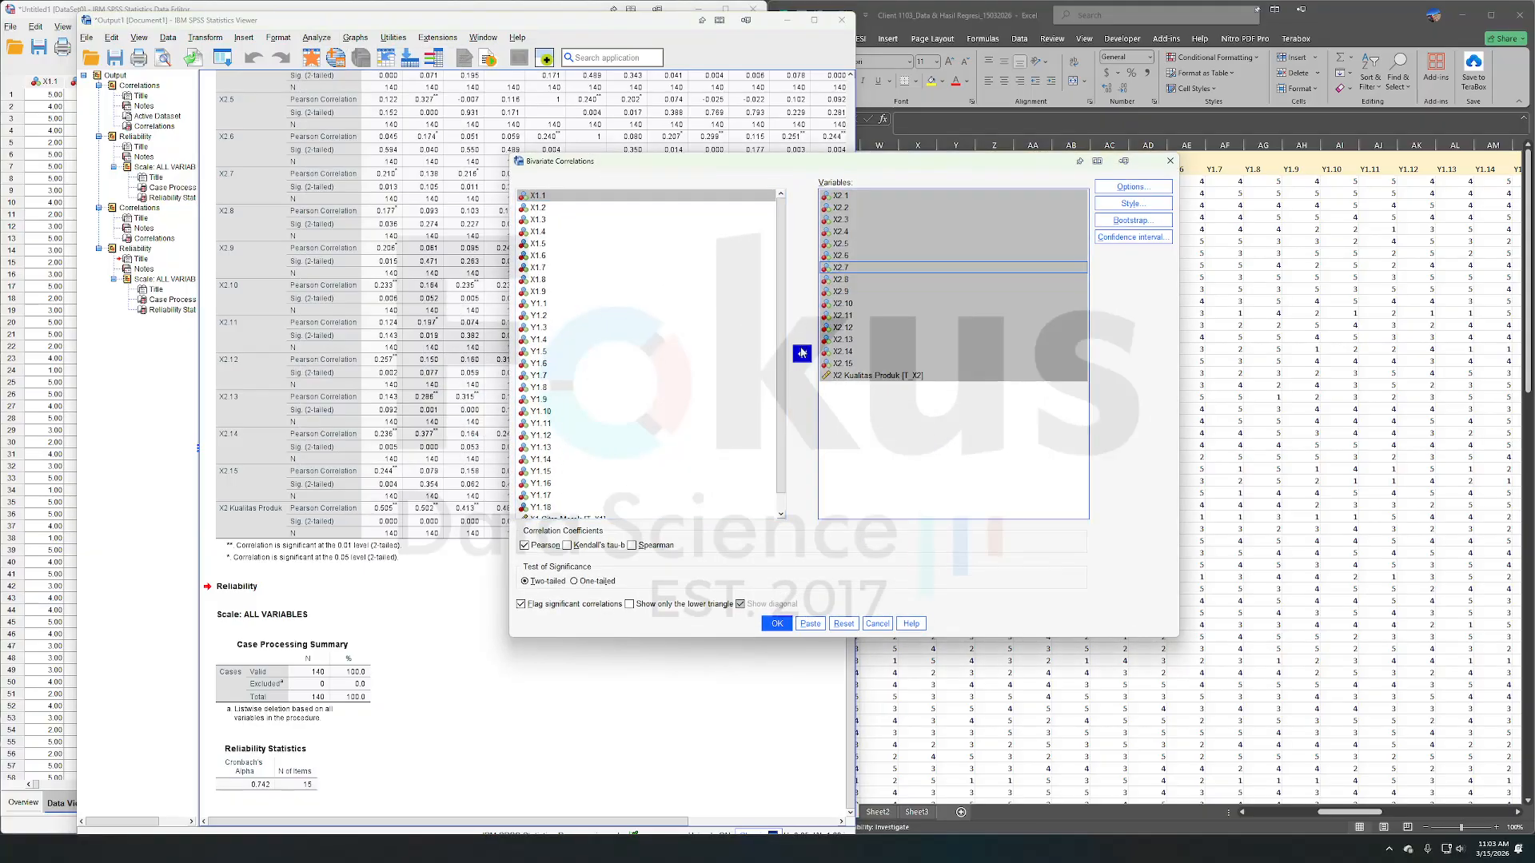
{"action": "left_click", "coordinate": [802, 353]}
- Run a two-tailed Pearson correlation of items Y1.1 to Y1.18 with Y Keputusan Pembelian [T_Y] and review its total score column
{"action": "scroll", "coordinate": [551, 291], "scroll_direction": "down", "scroll_amount": 6}
{"action": "left_click", "coordinate": [560, 274]}
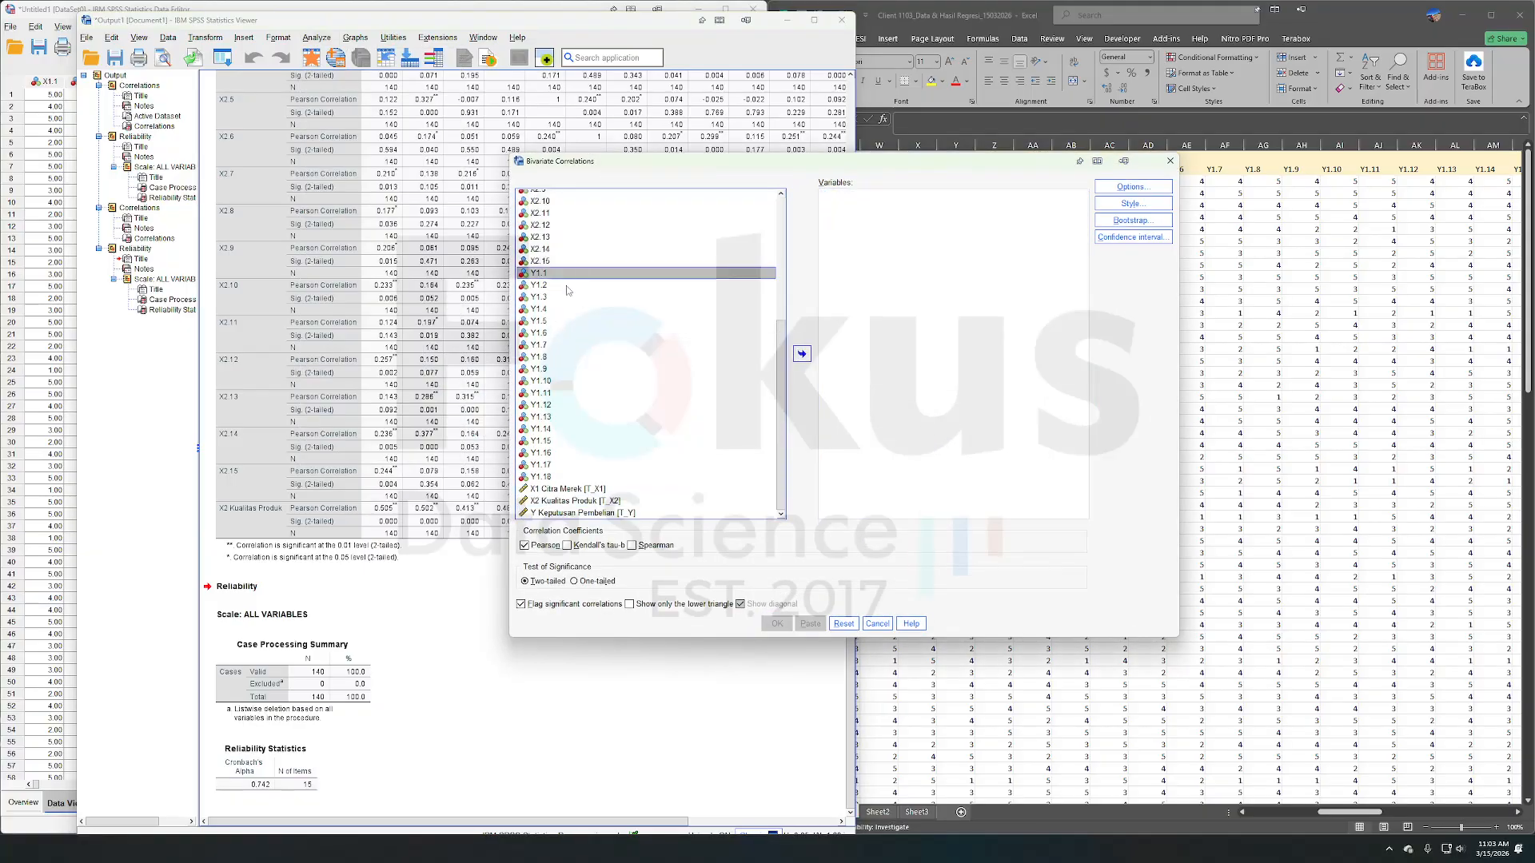
{"action": "left_click", "coordinate": [579, 477], "text": "shift"}
{"action": "left_click", "coordinate": [600, 513], "text": "ctrl"}
{"action": "left_click", "coordinate": [802, 354]}
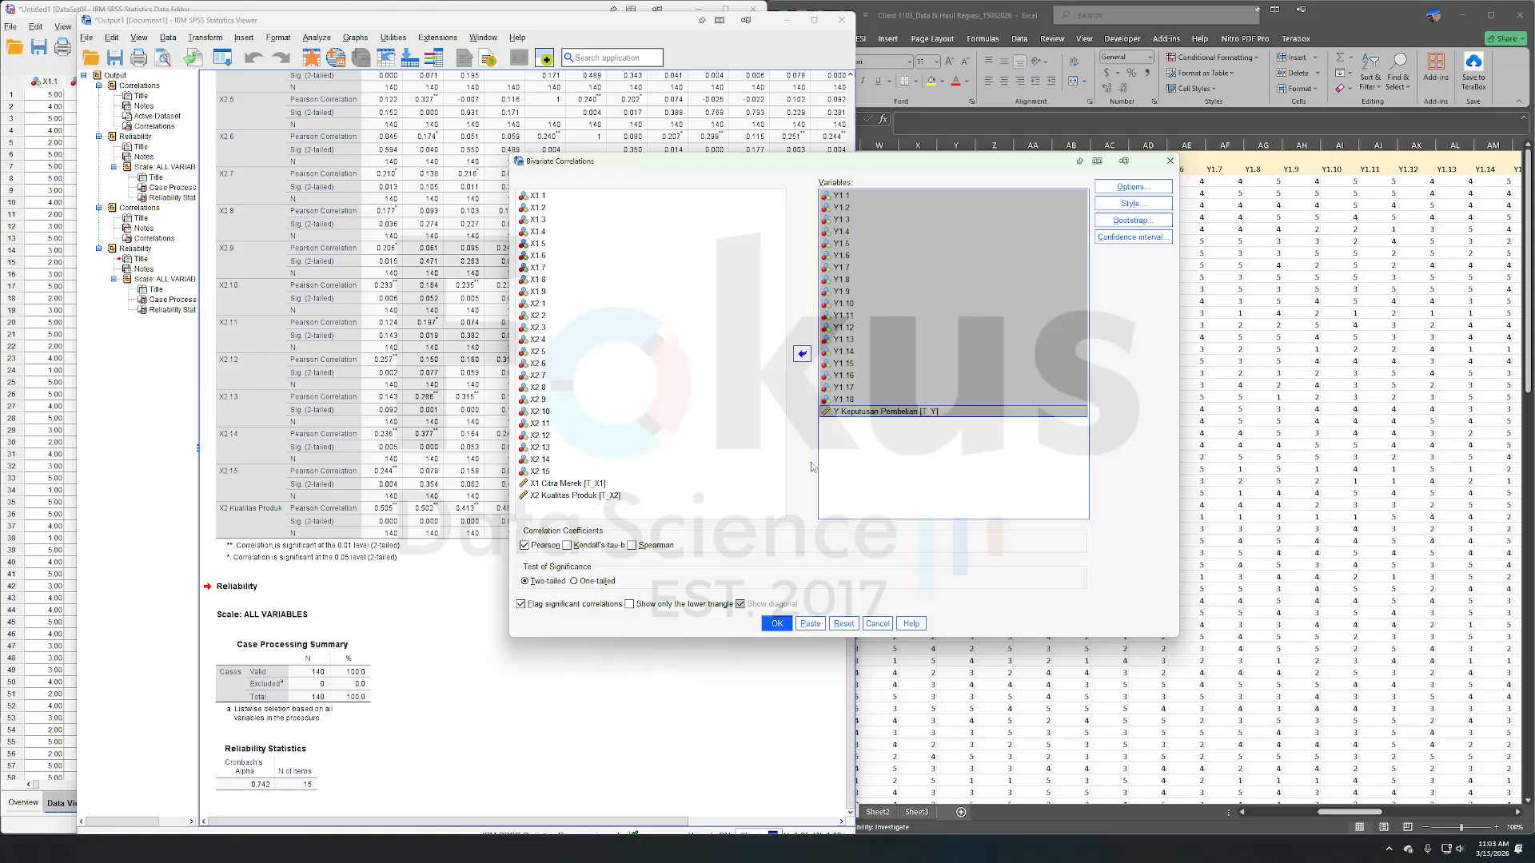
{"action": "left_click", "coordinate": [777, 623]}
{"action": "scroll", "coordinate": [537, 546], "scroll_direction": "right", "scroll_amount": 5}
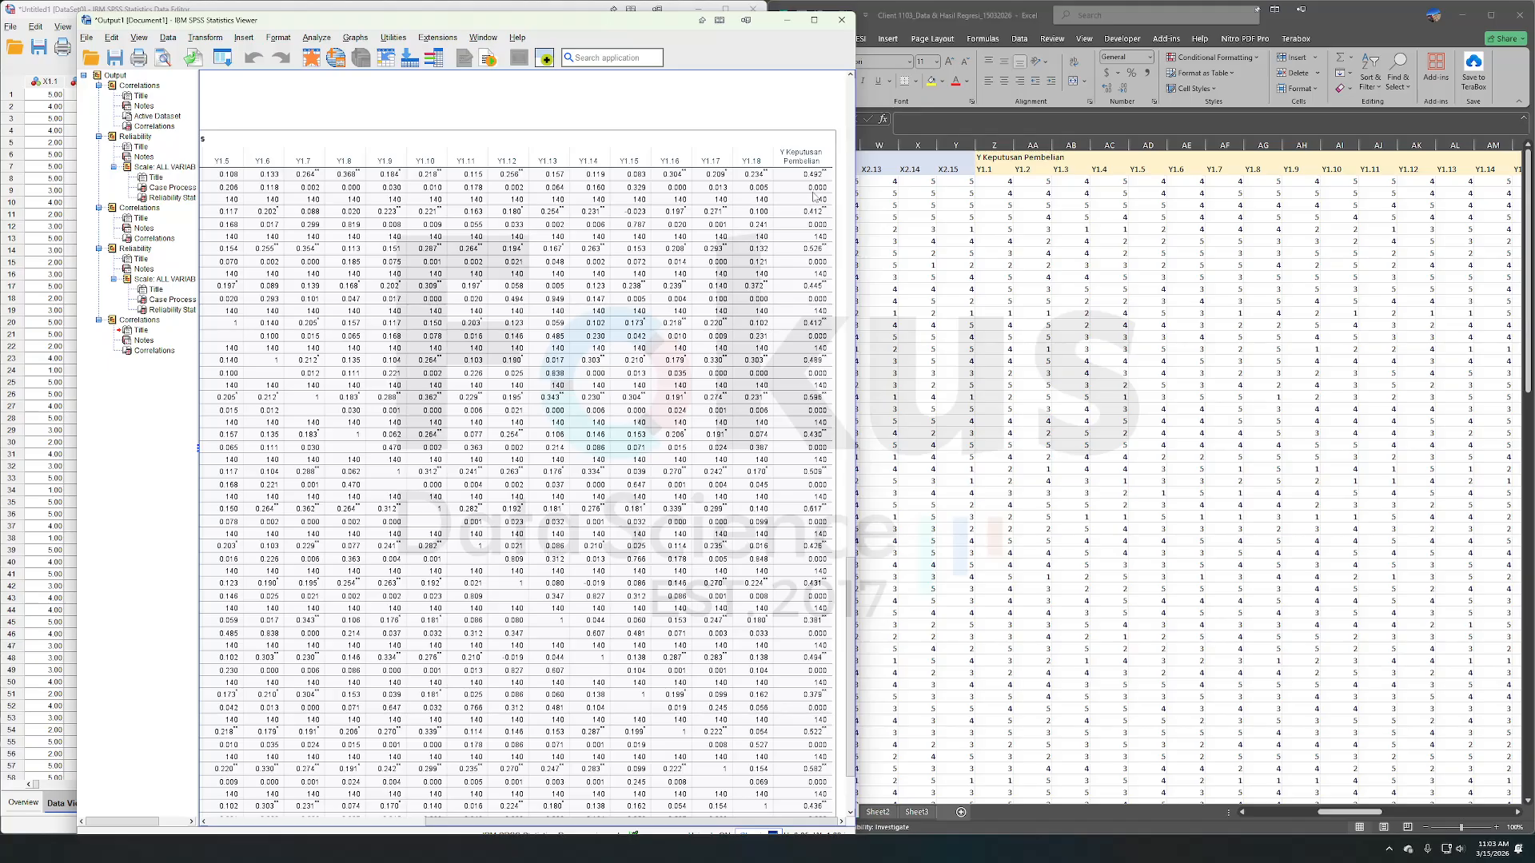
{"action": "scroll", "coordinate": [825, 317], "scroll_direction": "down", "scroll_amount": 3}
{"action": "scroll", "coordinate": [782, 406], "scroll_direction": "up", "scroll_amount": 6}
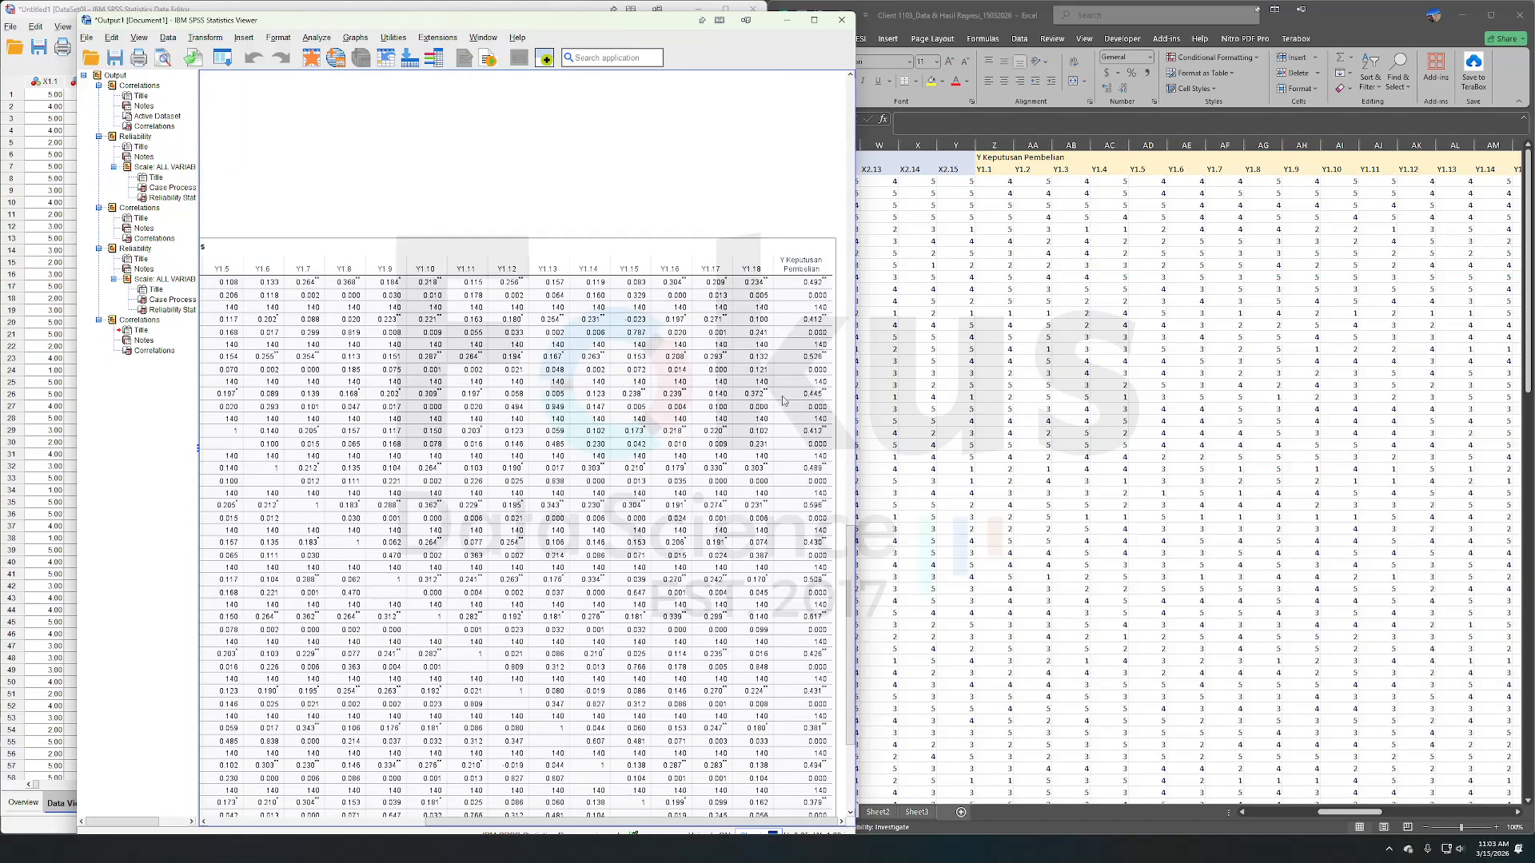
{"action": "scroll", "coordinate": [792, 393], "scroll_direction": "down", "scroll_amount": 6}
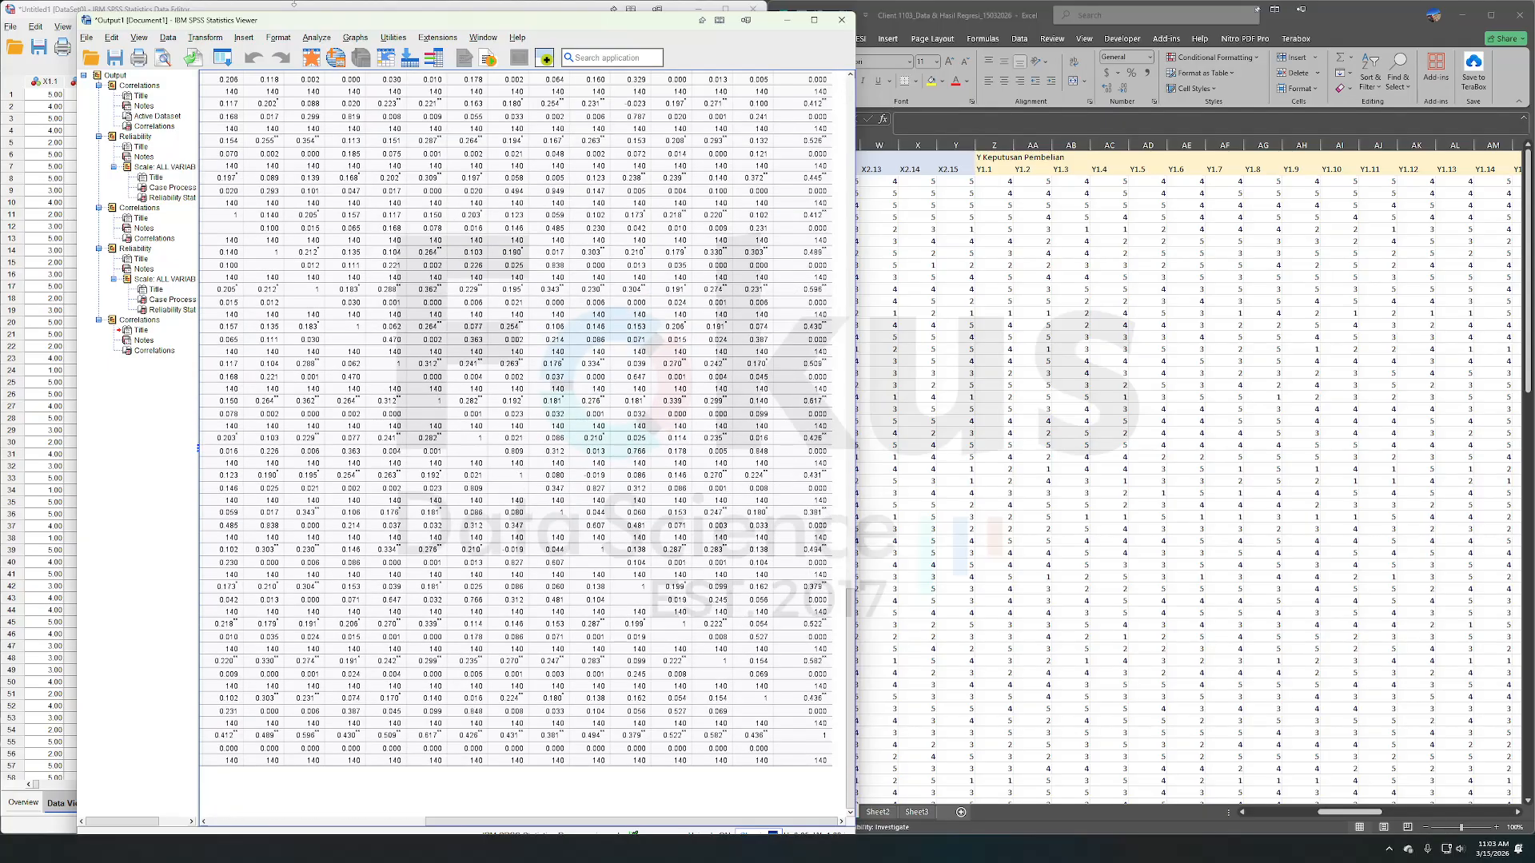
- Run a reliability analysis with the Alpha model on items Y1.1 to Y1.18 in place of the X2 items
{"action": "left_click", "coordinate": [317, 37]}
{"action": "mouse_move", "coordinate": [400, 294]}
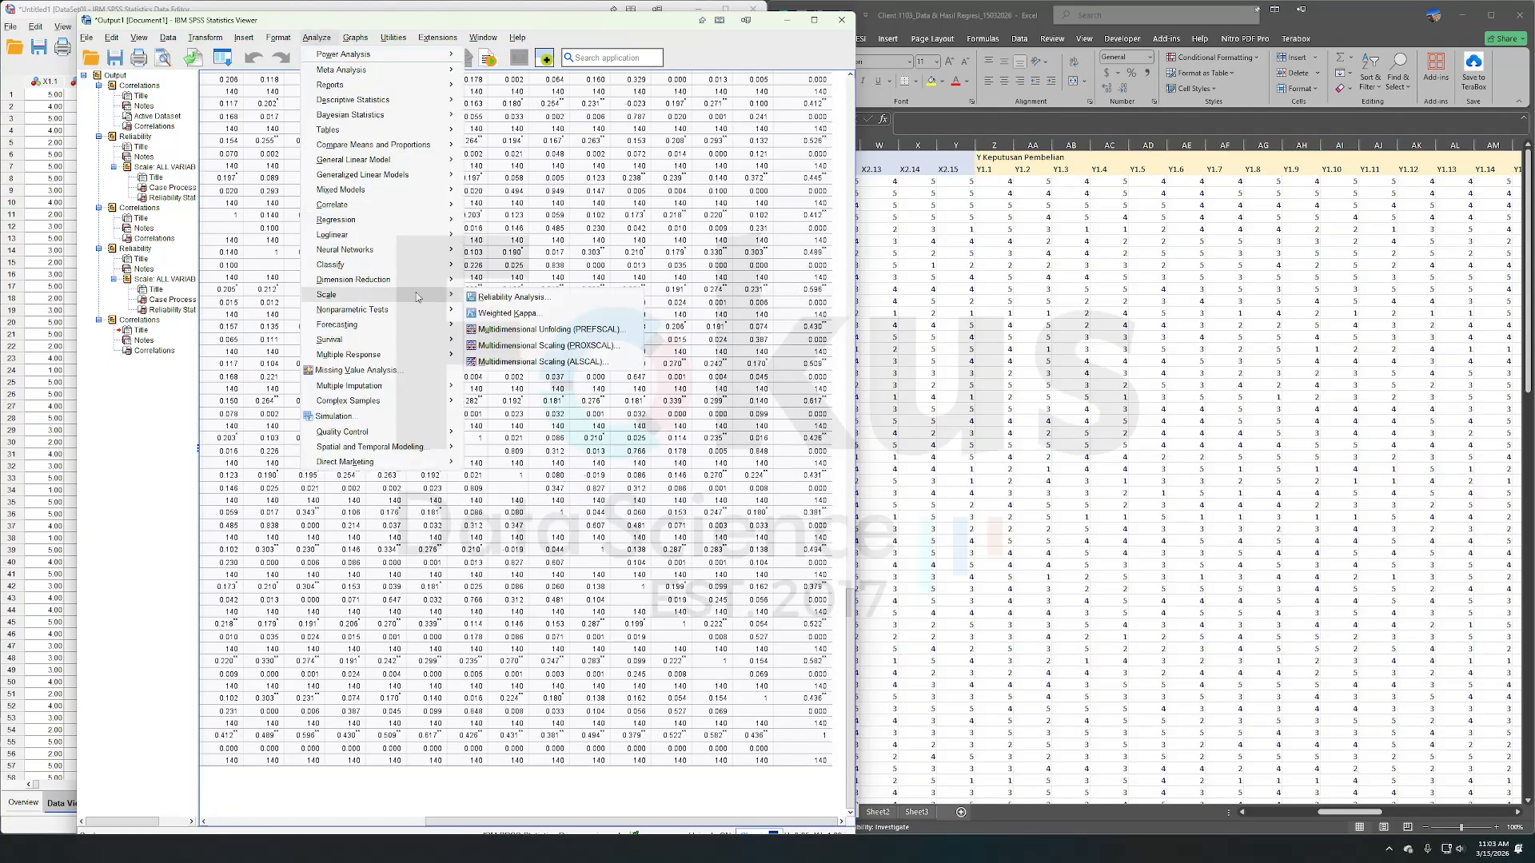
{"action": "left_click", "coordinate": [473, 298]}
{"action": "left_click", "coordinate": [702, 262]}
{"action": "key", "text": "ctrl+a"}
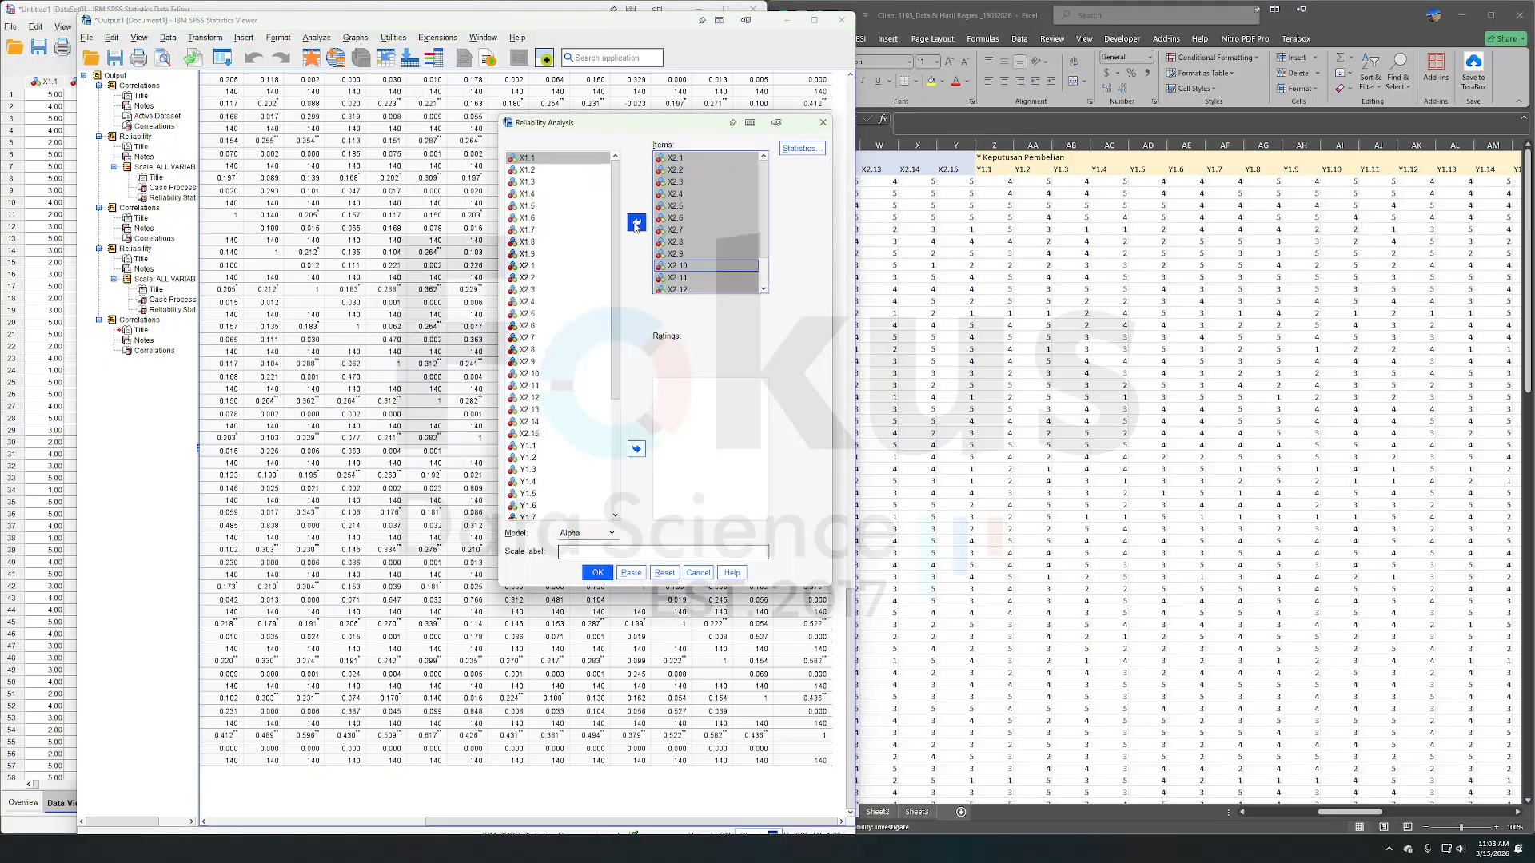
{"action": "left_click", "coordinate": [636, 223]}
{"action": "left_click", "coordinate": [553, 276]}
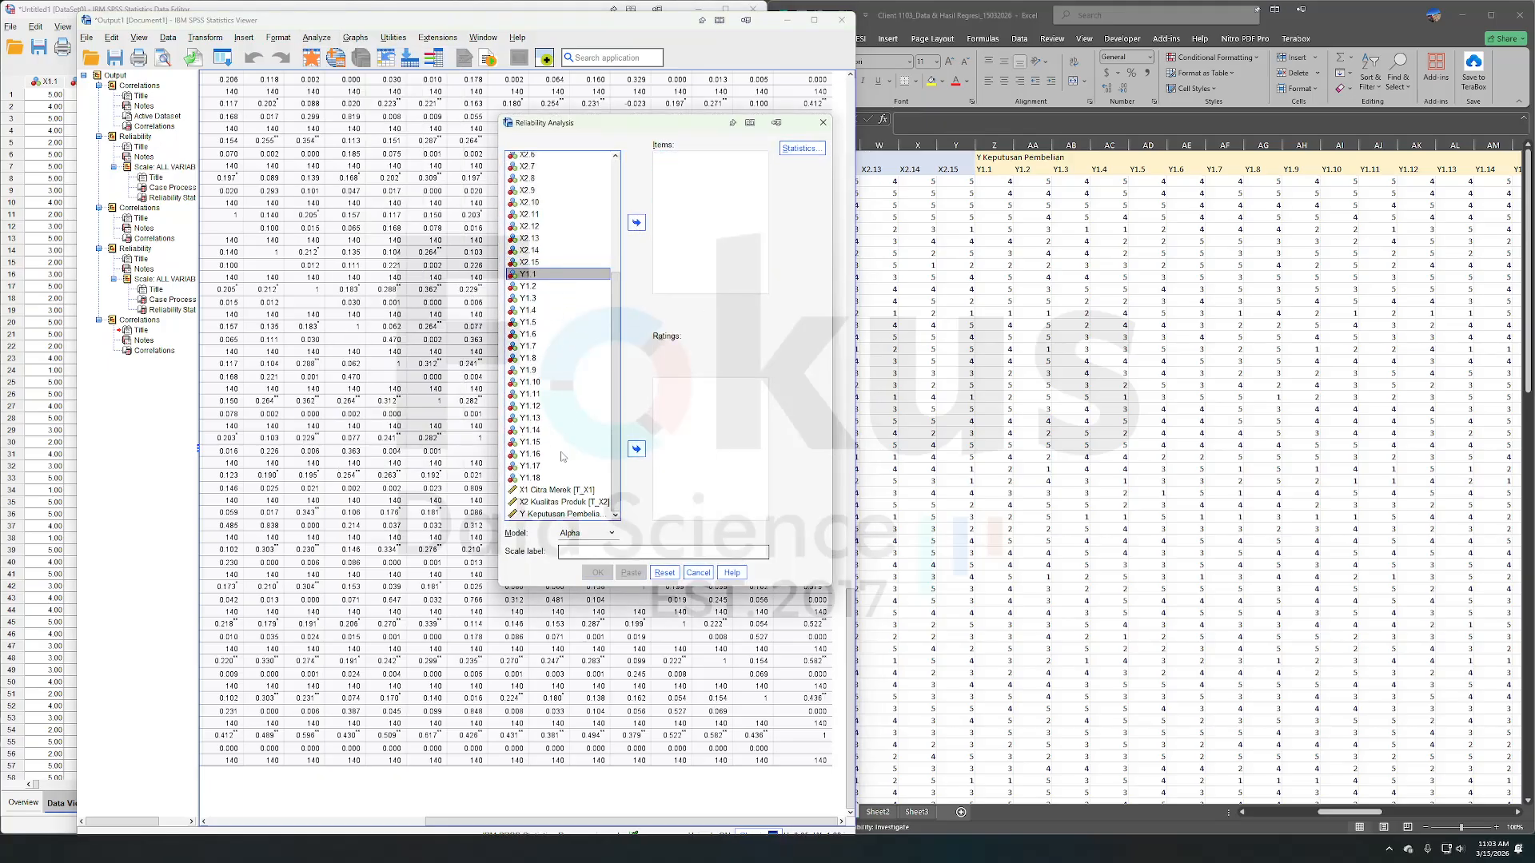
{"action": "left_click", "coordinate": [562, 480], "text": "shift"}
{"action": "left_click", "coordinate": [636, 222]}
{"action": "left_click", "coordinate": [593, 572]}
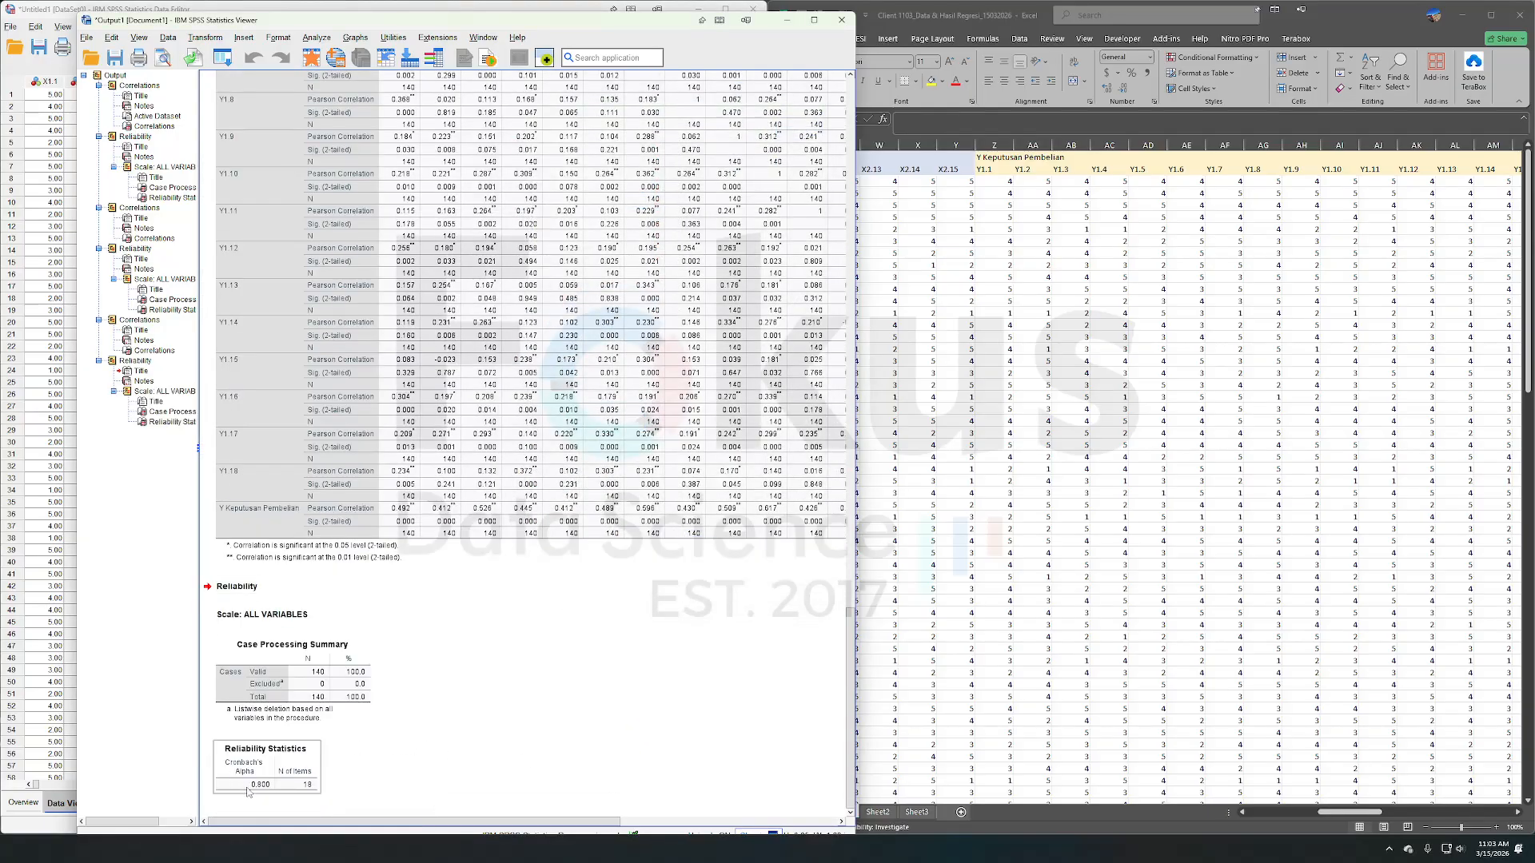
{"action": "left_click", "coordinate": [366, 759]}
{"action": "left_click", "coordinate": [503, 526]}
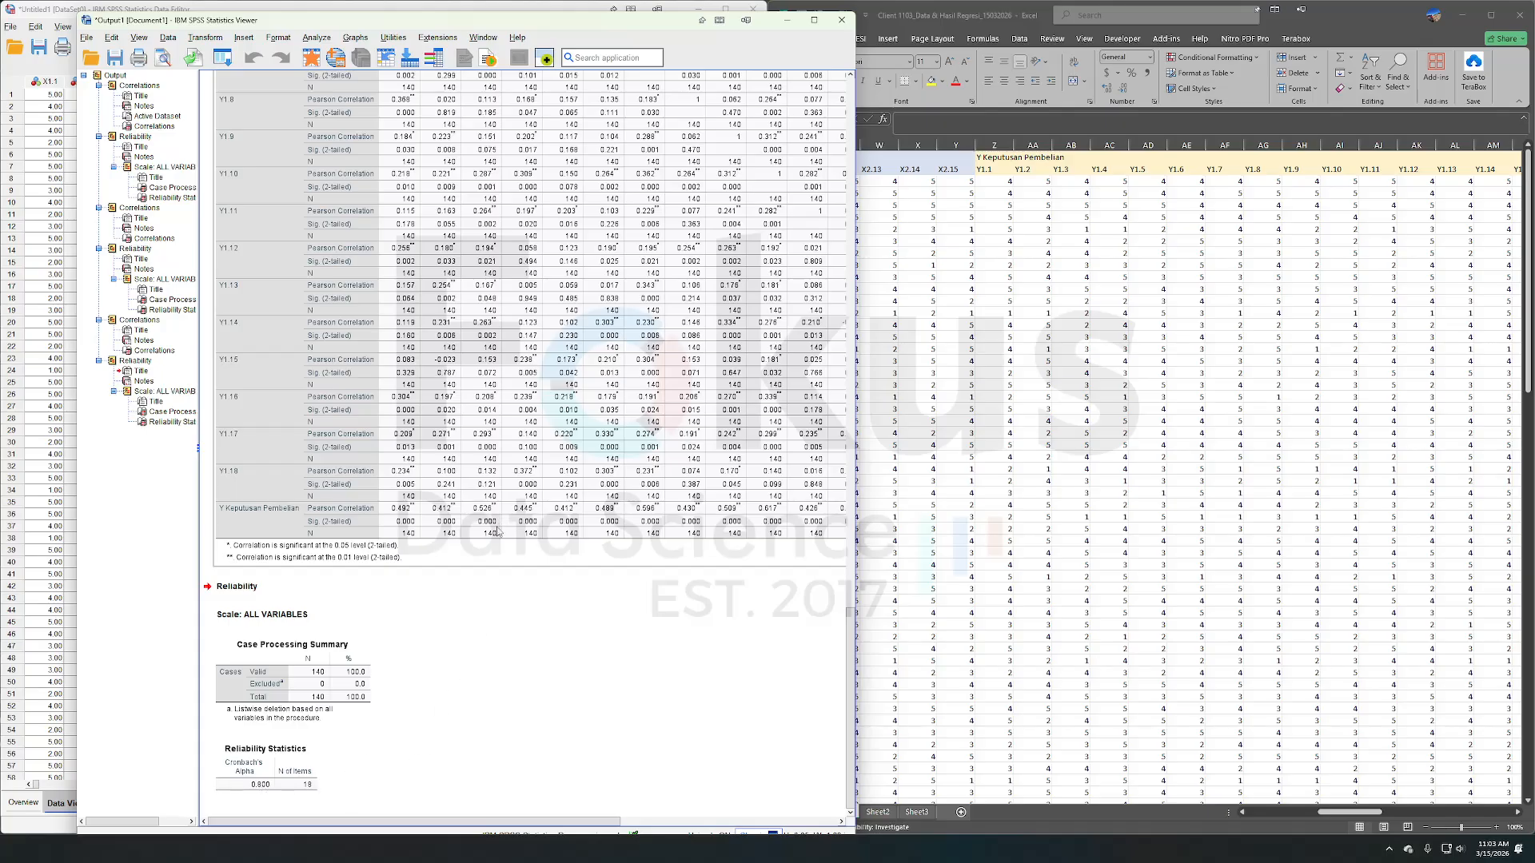
- Examine the Durbin-Watson table and the client's notes on the requested regression tests in the Excel data sheet
{"action": "left_click_drag", "start_coordinate": [535, 27], "coordinate": [482, 24]}
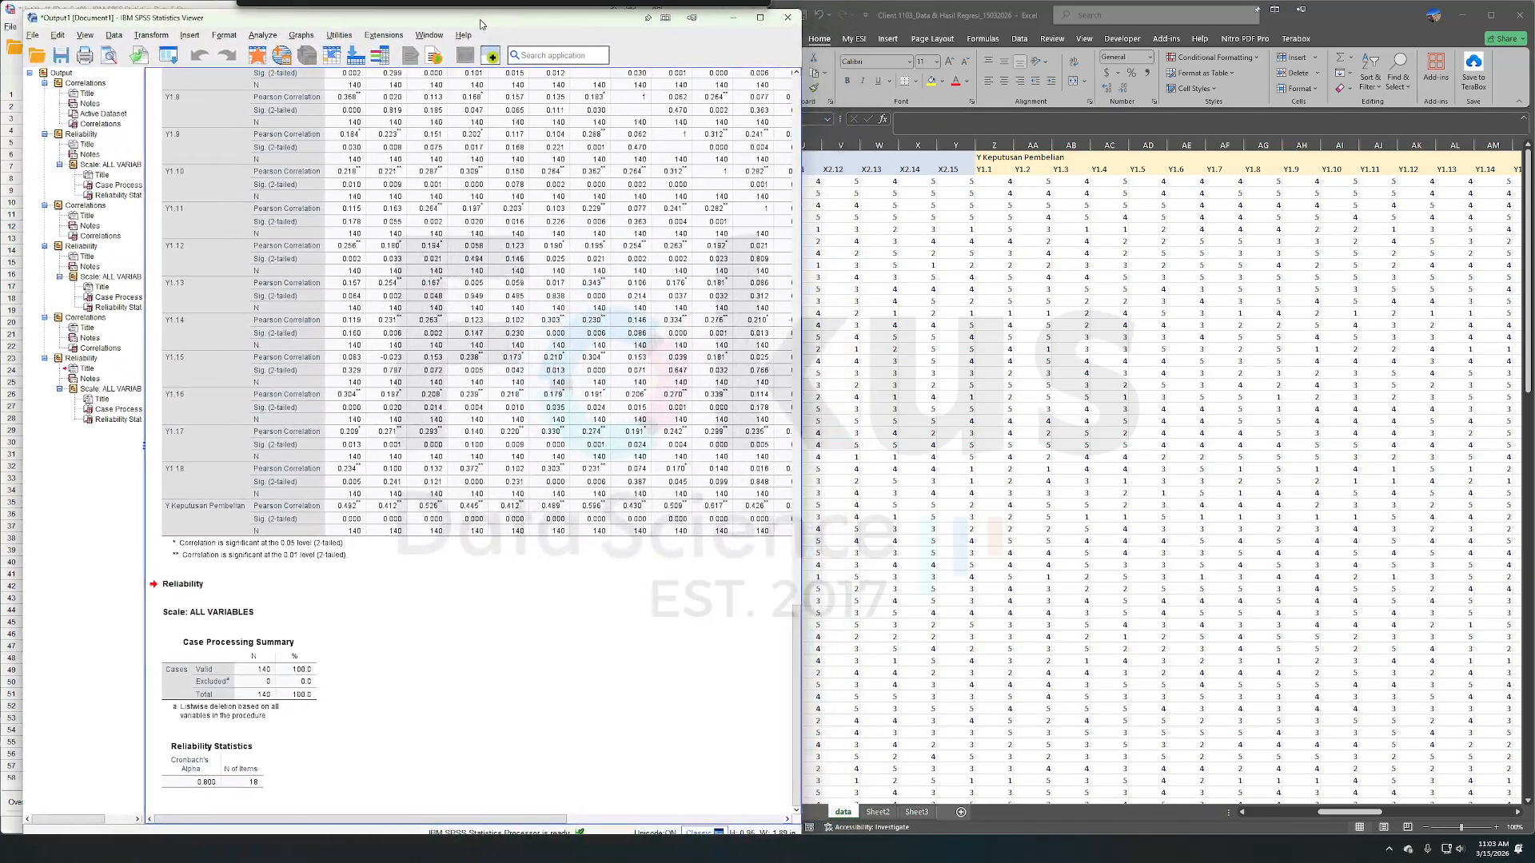
{"action": "left_click", "coordinate": [1175, 320]}
{"action": "scroll", "coordinate": [1191, 321], "scroll_direction": "right", "scroll_amount": 9}
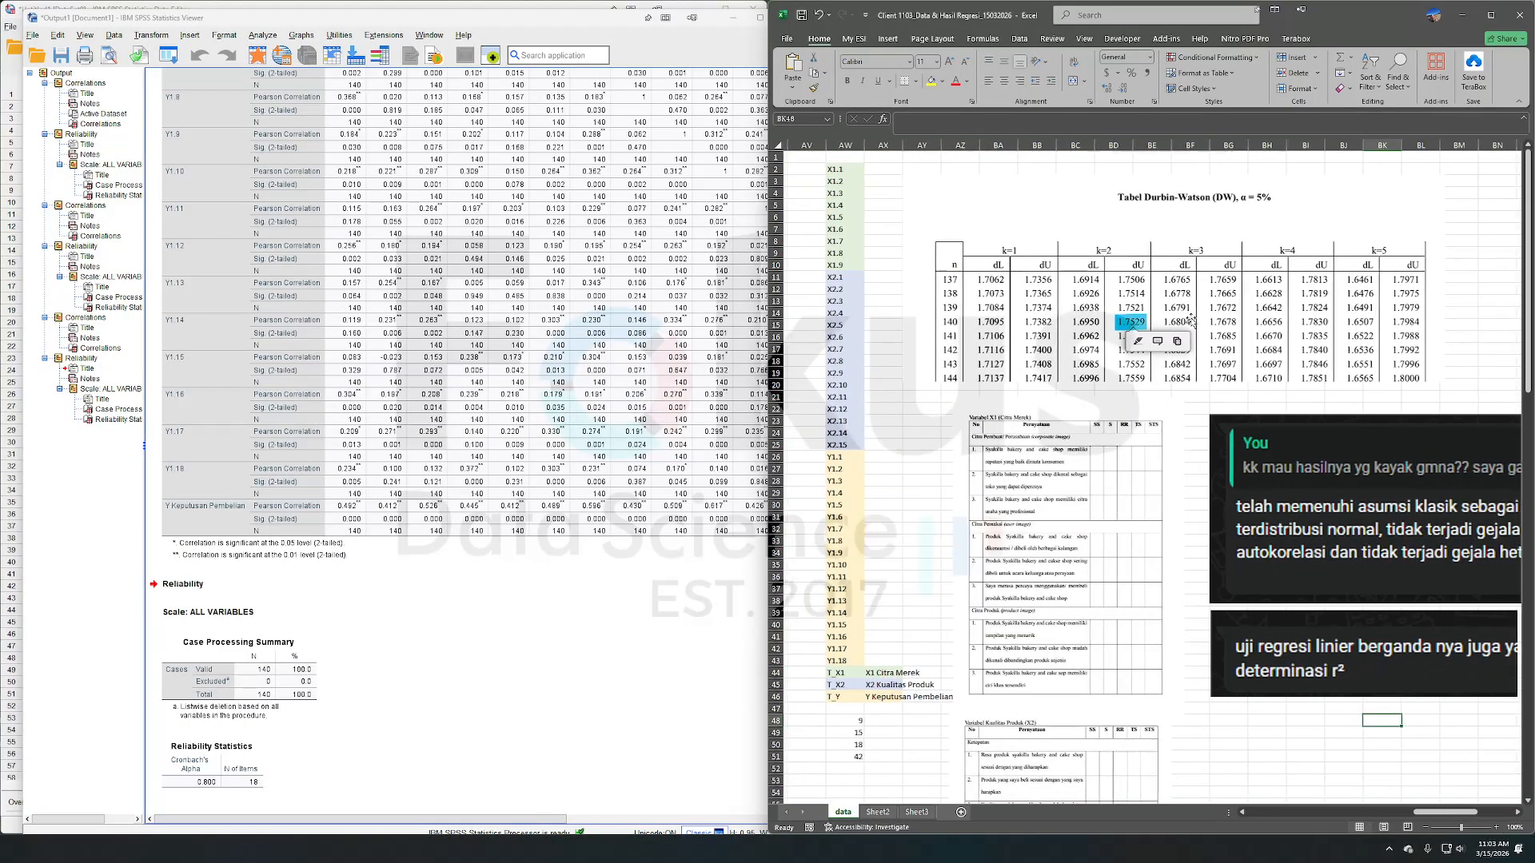
{"action": "scroll", "coordinate": [1191, 321], "scroll_direction": "right", "scroll_amount": 3}
{"action": "scroll", "coordinate": [1097, 552], "scroll_direction": "left", "scroll_amount": 4}
- In SPSS, set up a linear regression with Y Keputusan Pembelian [T_Y] as dependent and X1 Citra Merek and X2 Kualitas Produk as independents
{"action": "left_click", "coordinate": [262, 36]}
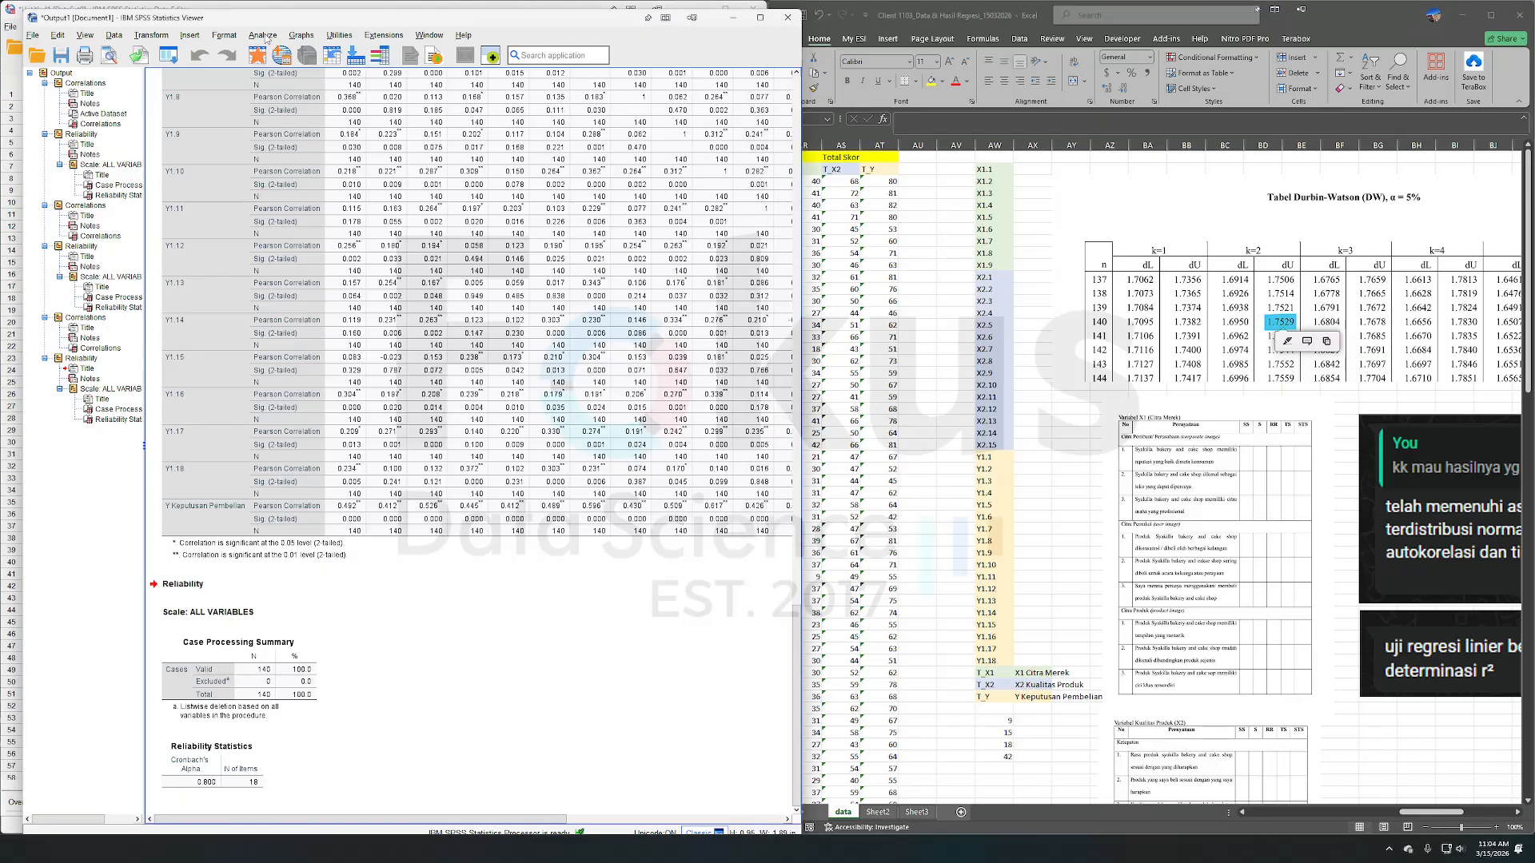
{"action": "mouse_move", "coordinate": [336, 217]}
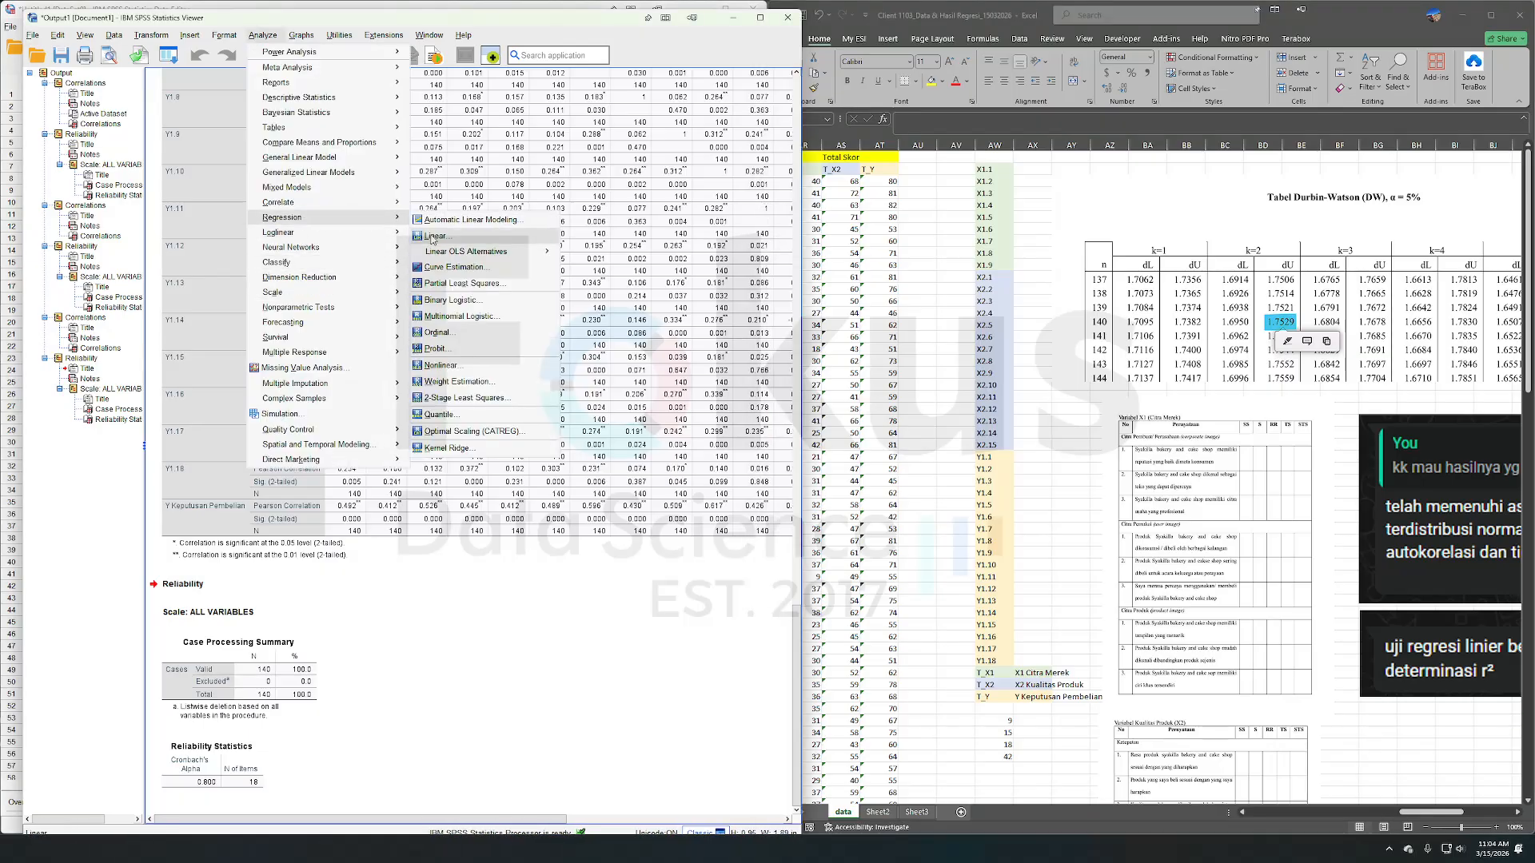
{"action": "left_click", "coordinate": [434, 236]}
{"action": "scroll", "coordinate": [653, 171], "scroll_direction": "down", "scroll_amount": 10}
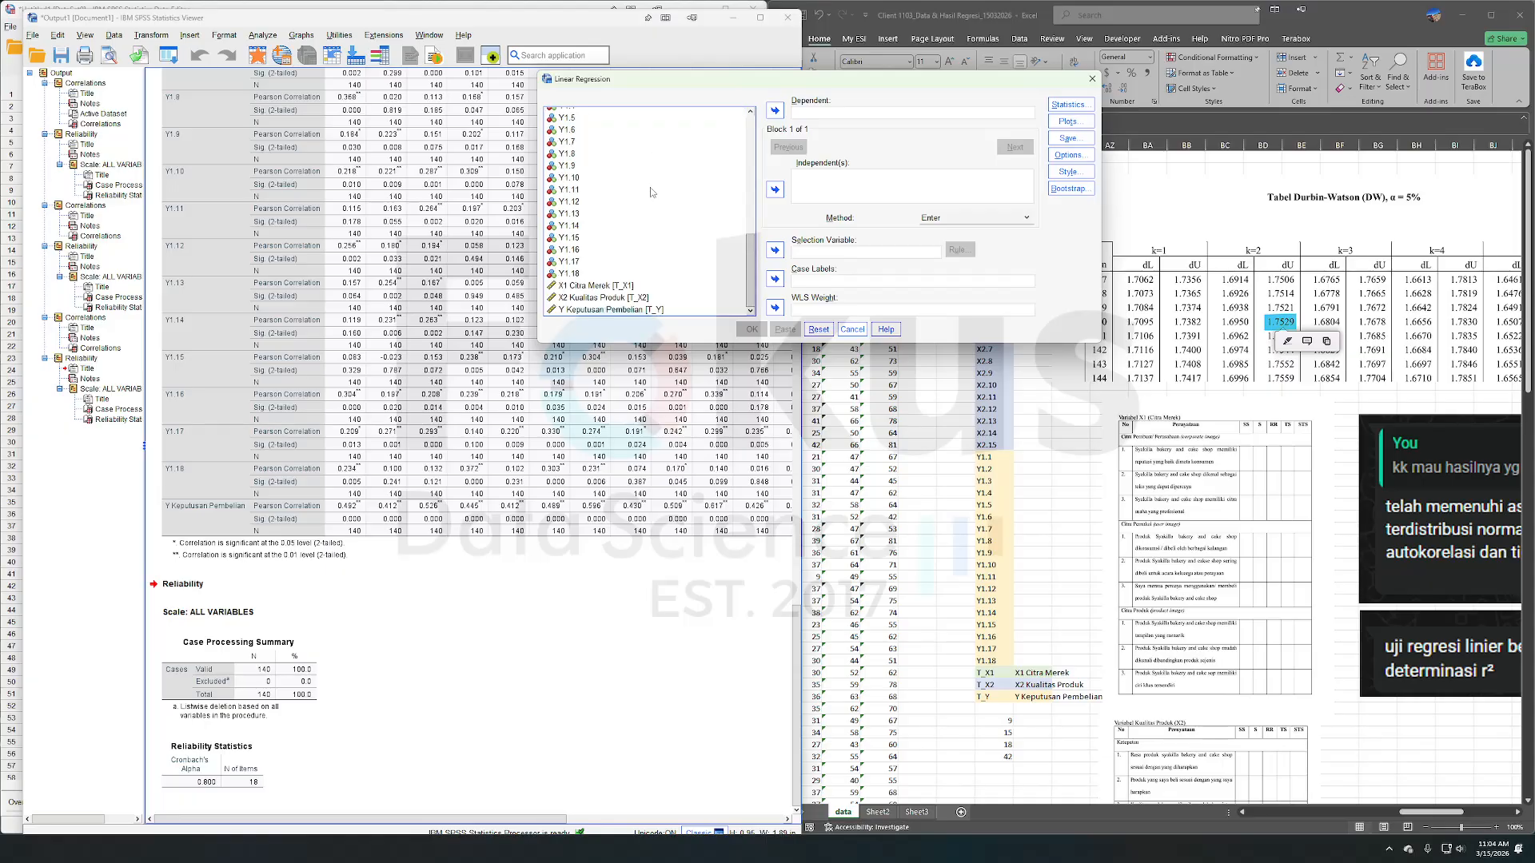
{"action": "left_click", "coordinate": [648, 310]}
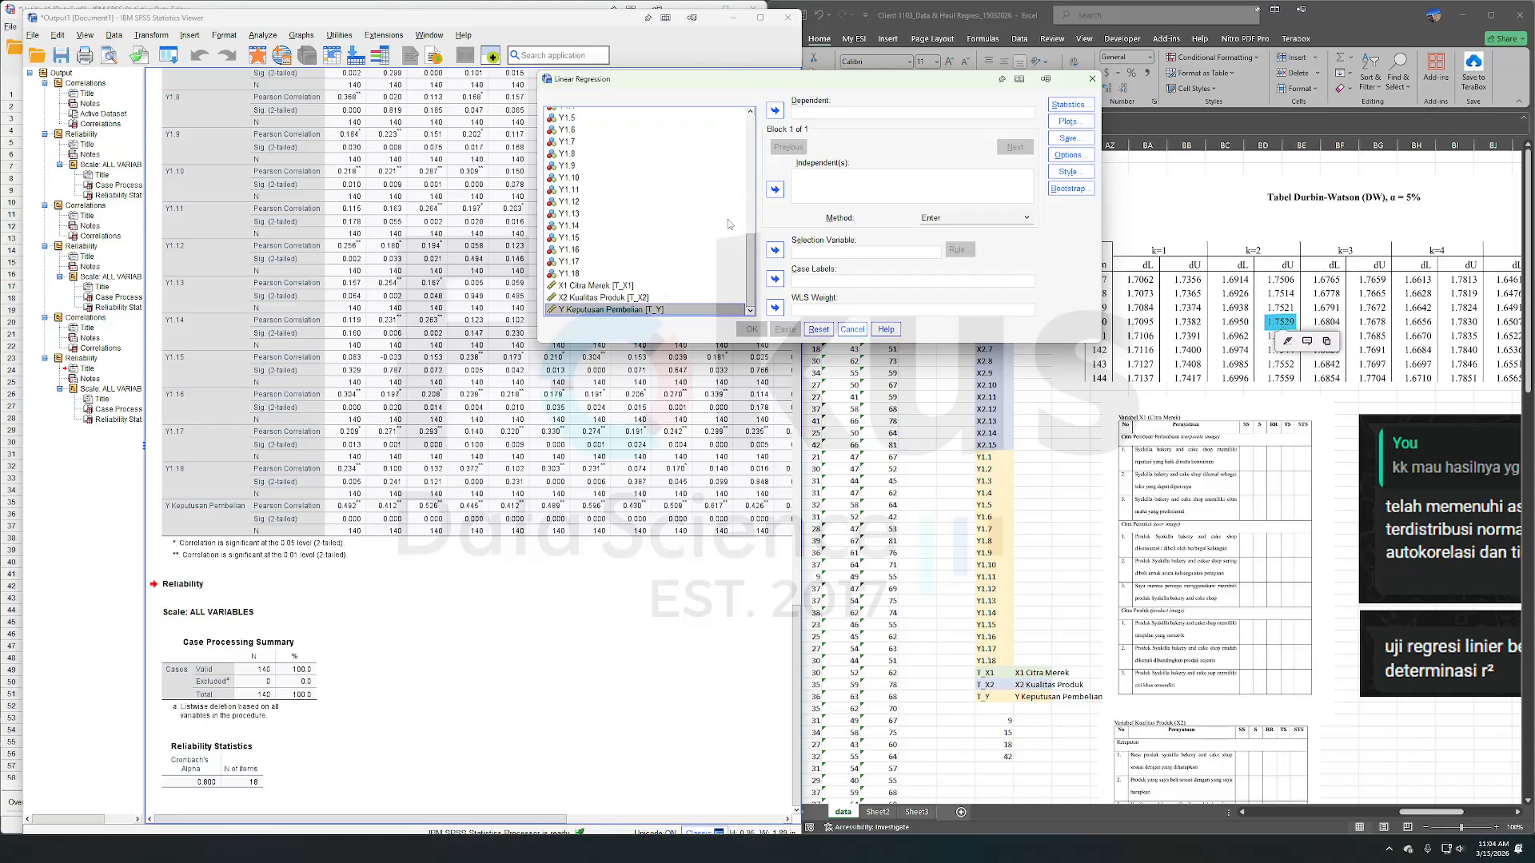
{"action": "left_click", "coordinate": [775, 111]}
{"action": "left_click", "coordinate": [619, 298]}
{"action": "left_click", "coordinate": [620, 309], "text": "shift"}
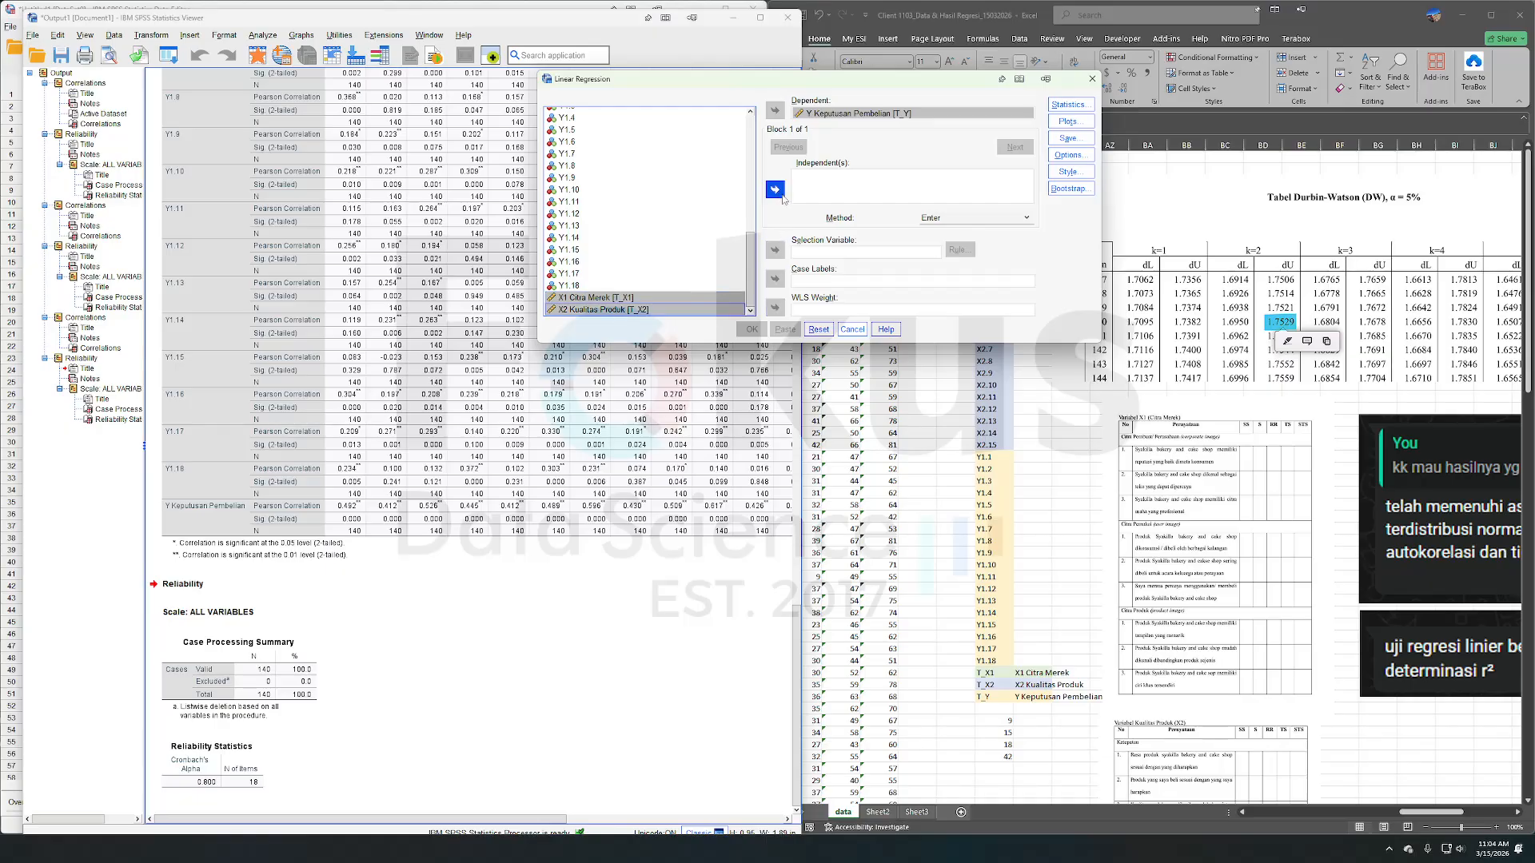
{"action": "left_click", "coordinate": [774, 189]}
- Add collinearity diagnostics and the Durbin-Watson residual test to the linear regression statistics
{"action": "left_click", "coordinate": [1069, 105]}
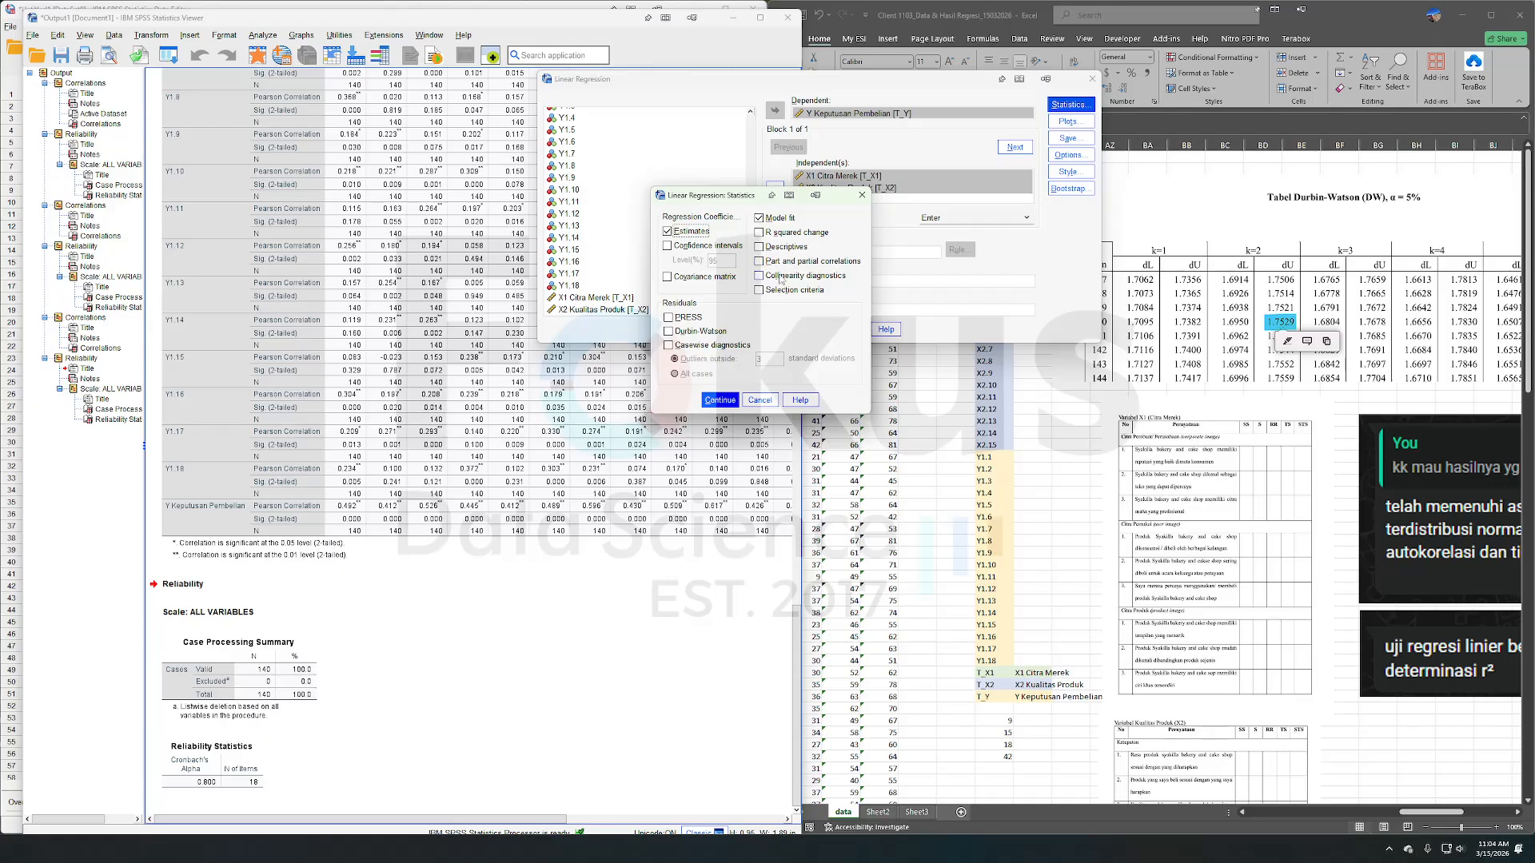
{"action": "left_click", "coordinate": [766, 277]}
{"action": "left_click", "coordinate": [669, 332]}
{"action": "left_click", "coordinate": [723, 399]}
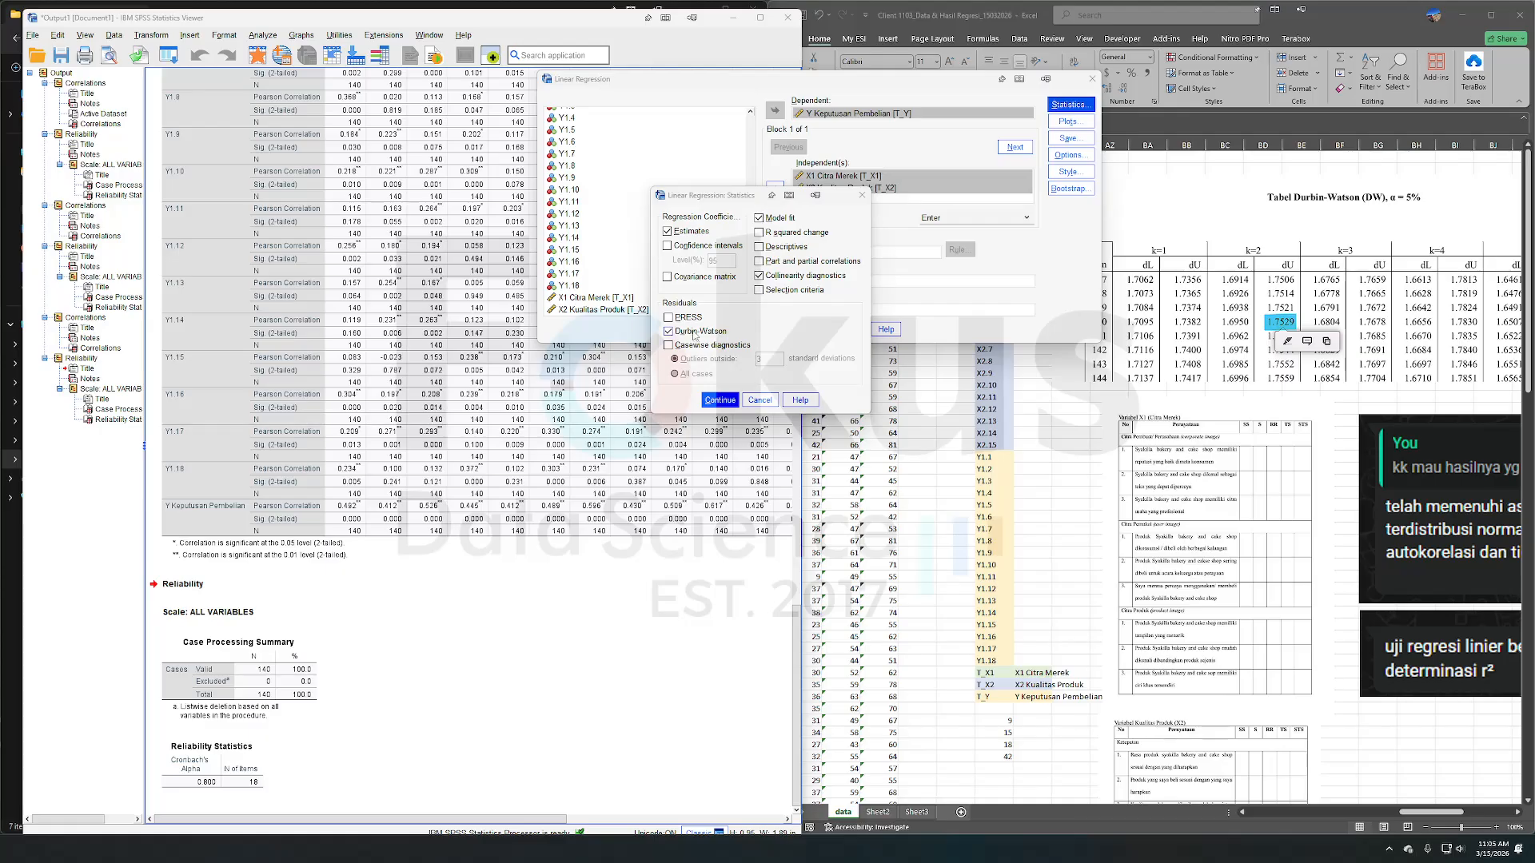
{"action": "left_click", "coordinate": [719, 400]}
- Add a residual scatterplot with *SRESID on Y and *ZPRED on X, plus a histogram and normal probability plot, to the linear regression
{"action": "left_click", "coordinate": [1067, 121]}
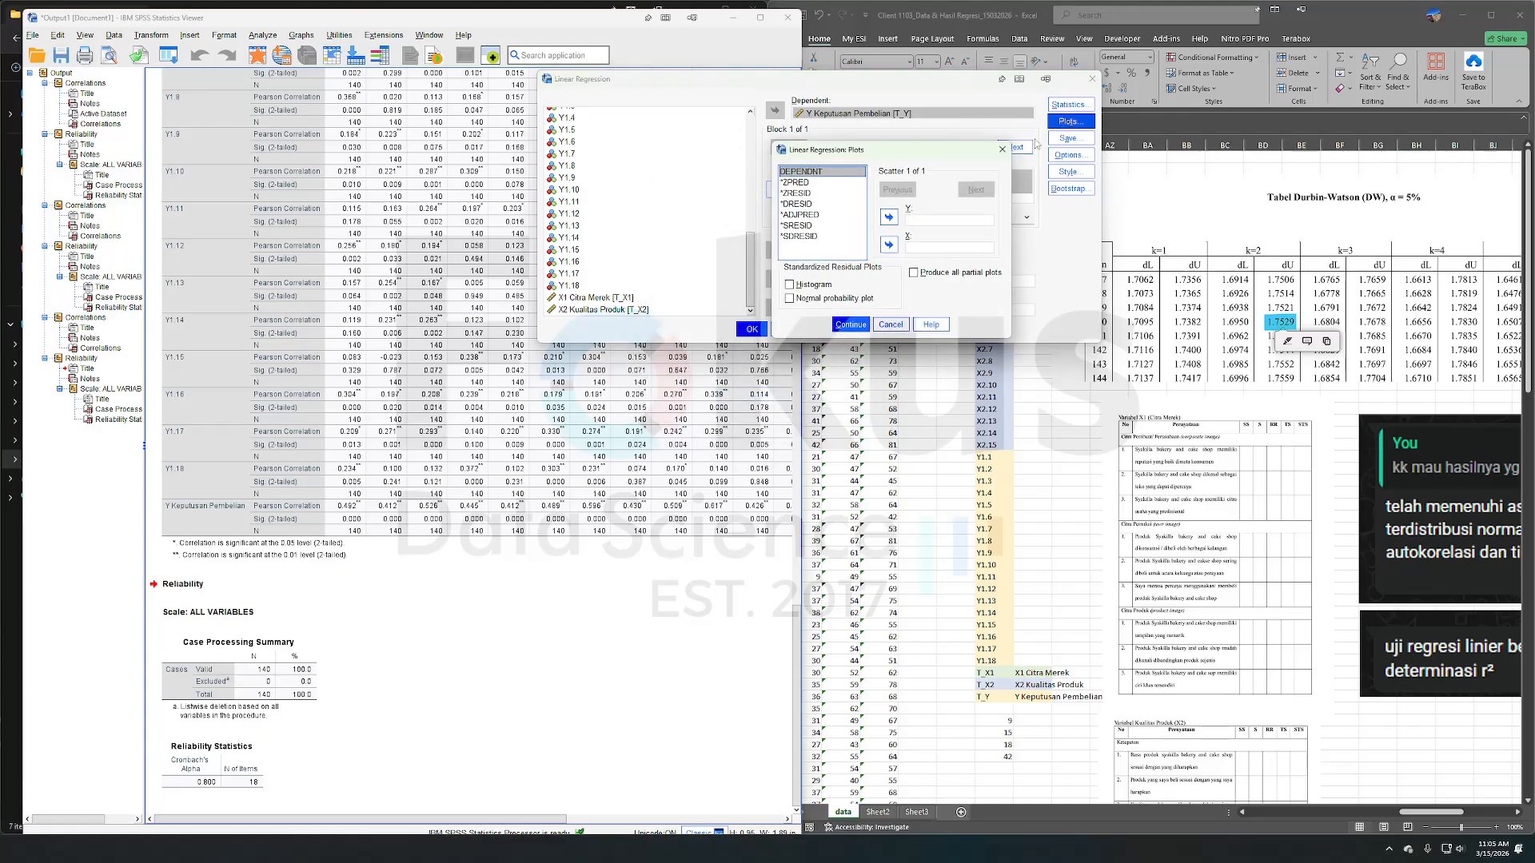
{"action": "left_click", "coordinate": [806, 184]}
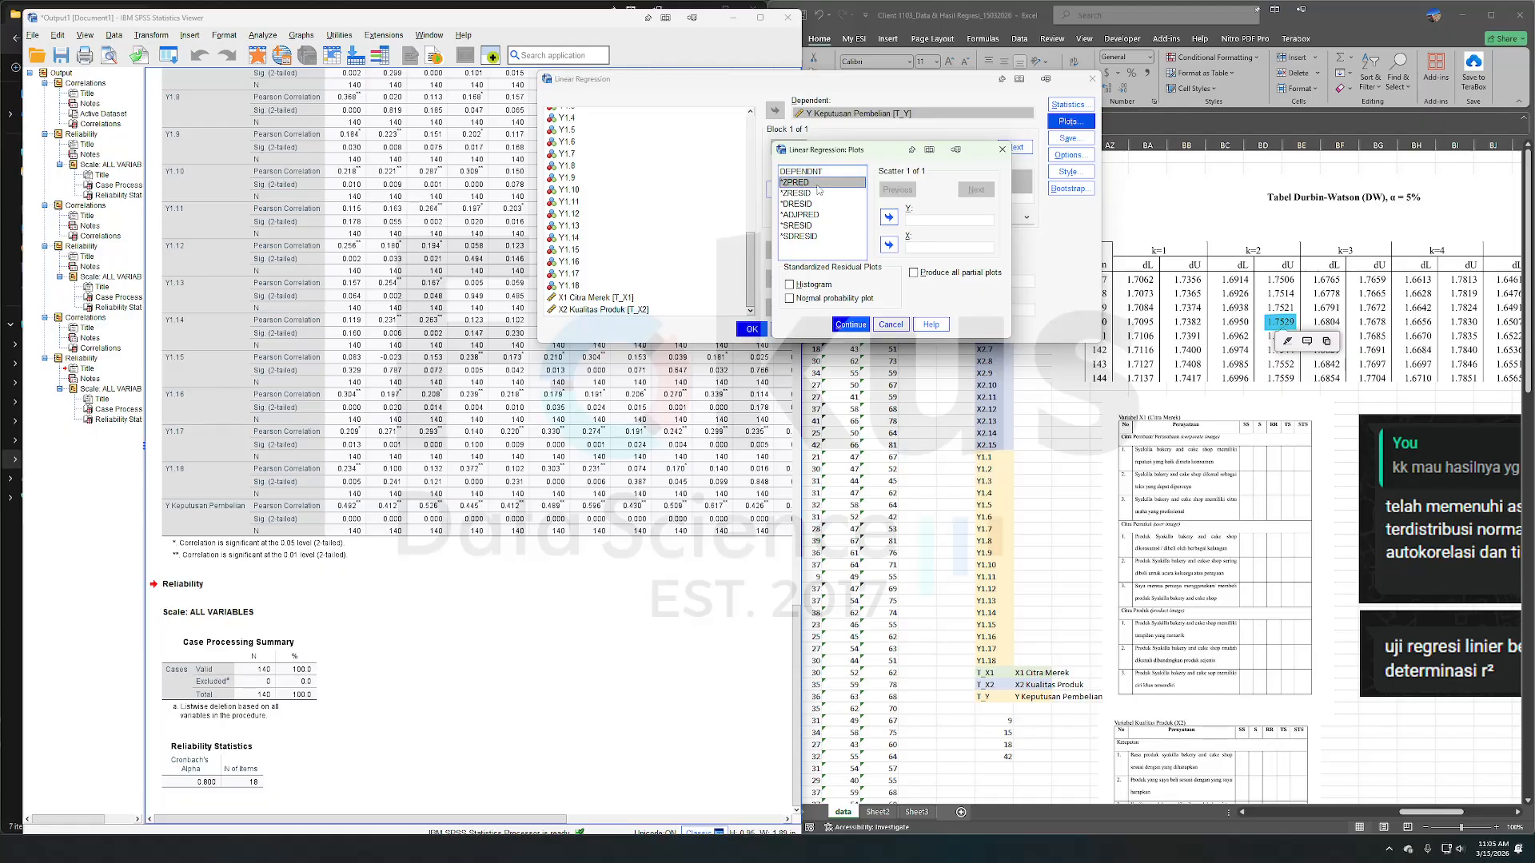
{"action": "left_click", "coordinate": [888, 244]}
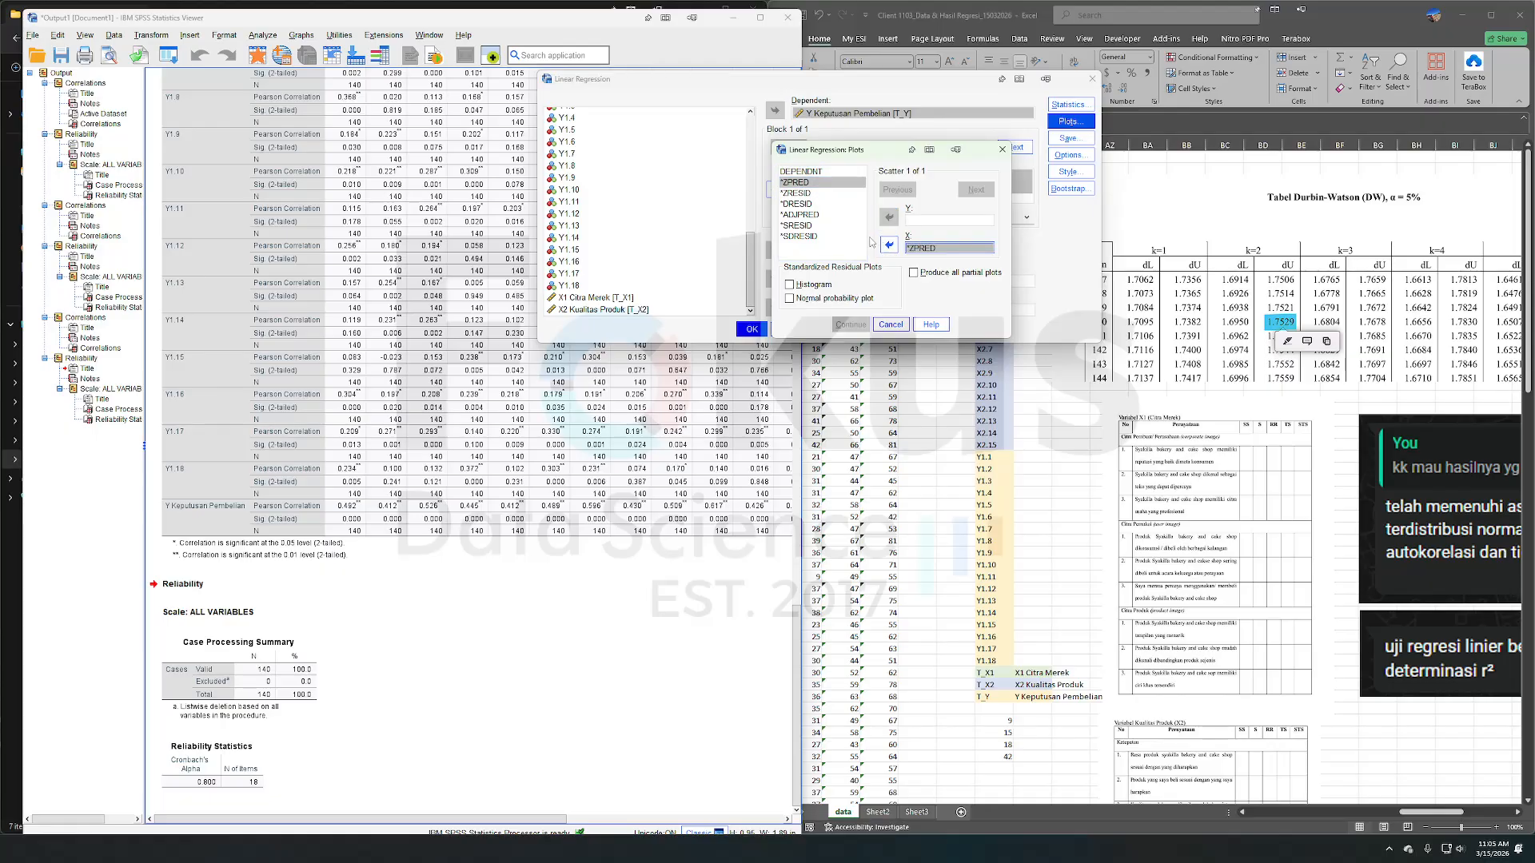
{"action": "left_click", "coordinate": [800, 225]}
{"action": "left_click", "coordinate": [888, 217]}
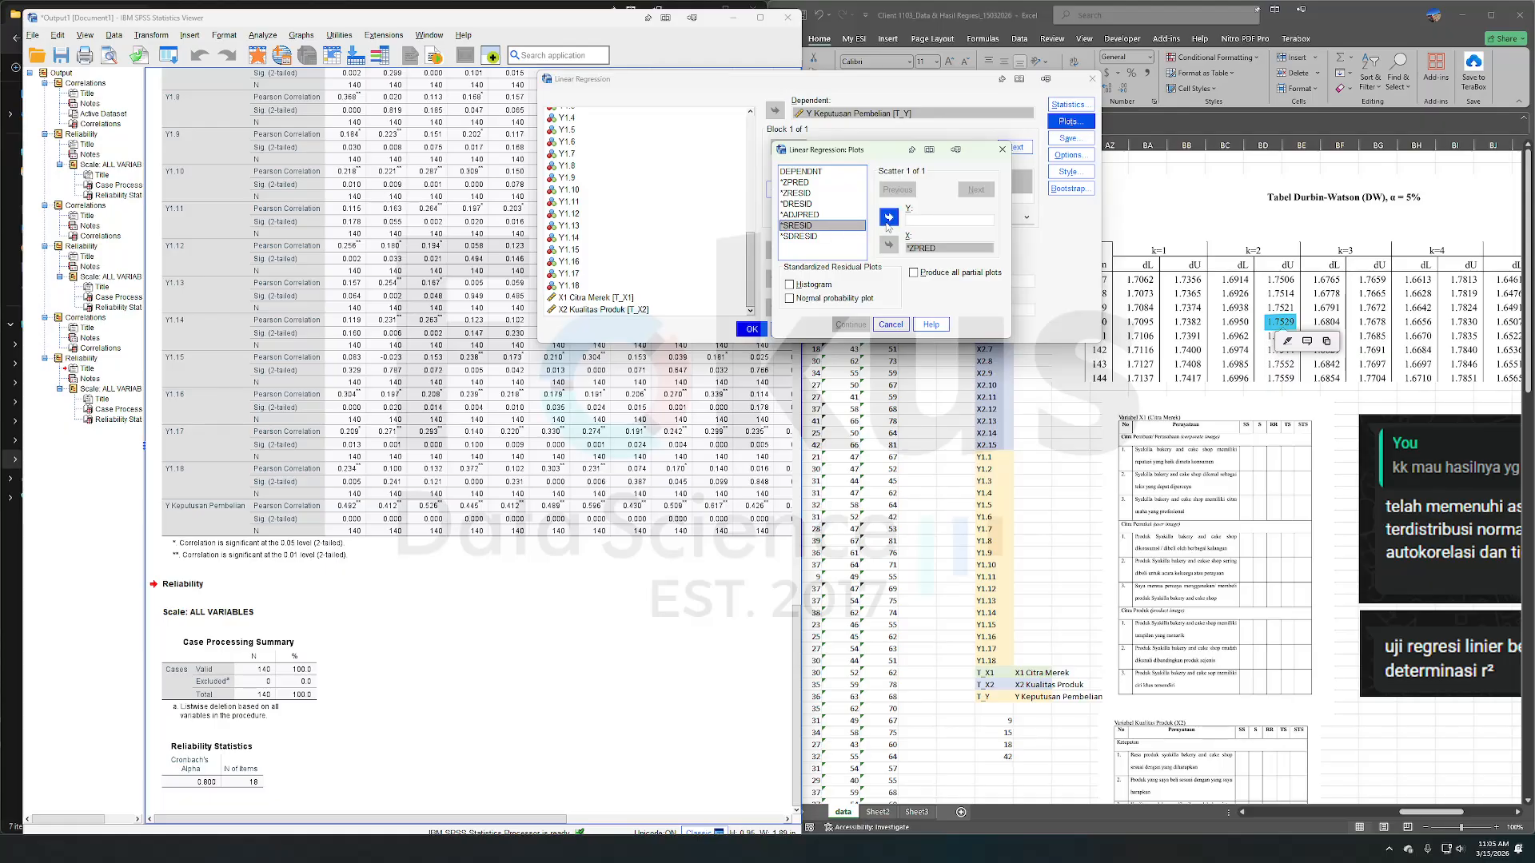
{"action": "left_click", "coordinate": [789, 285]}
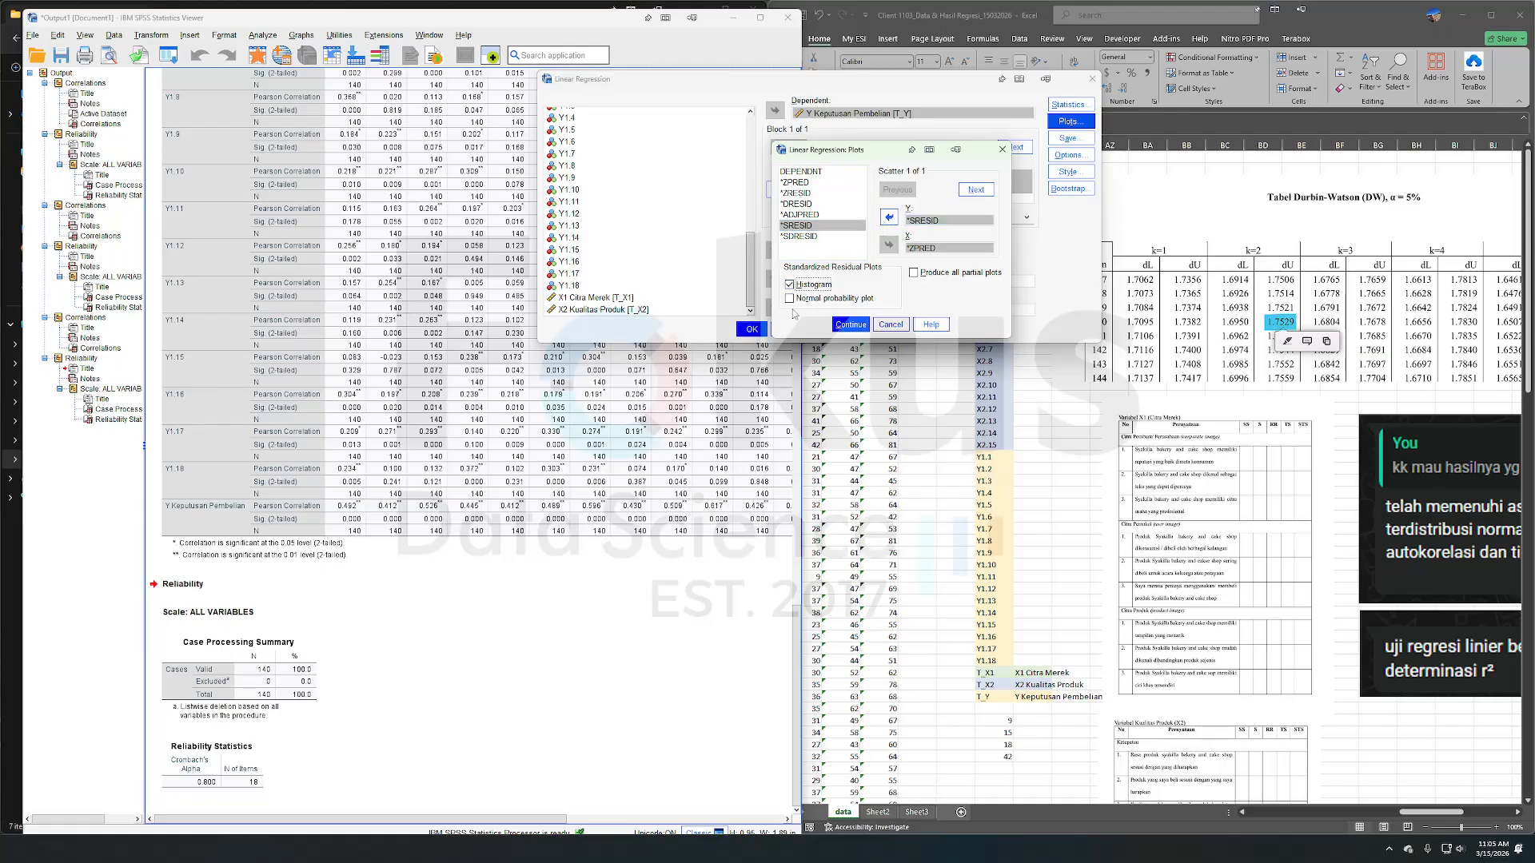
{"action": "left_click", "coordinate": [790, 298]}
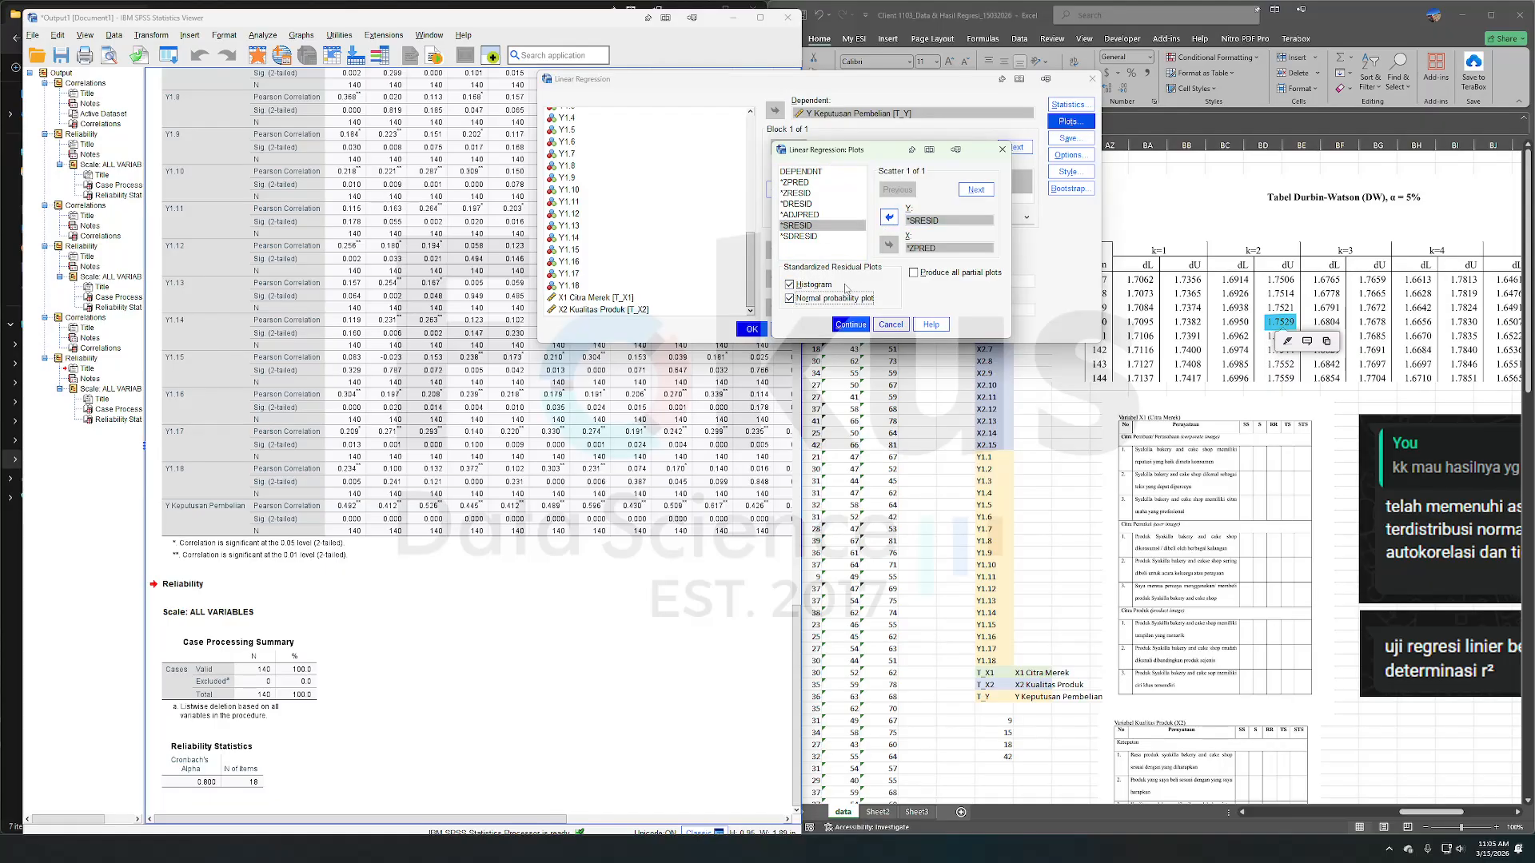
{"action": "left_click", "coordinate": [850, 325]}
- Save the unstandardized residuals as a new variable and run the linear regression
{"action": "left_click", "coordinate": [1066, 139]}
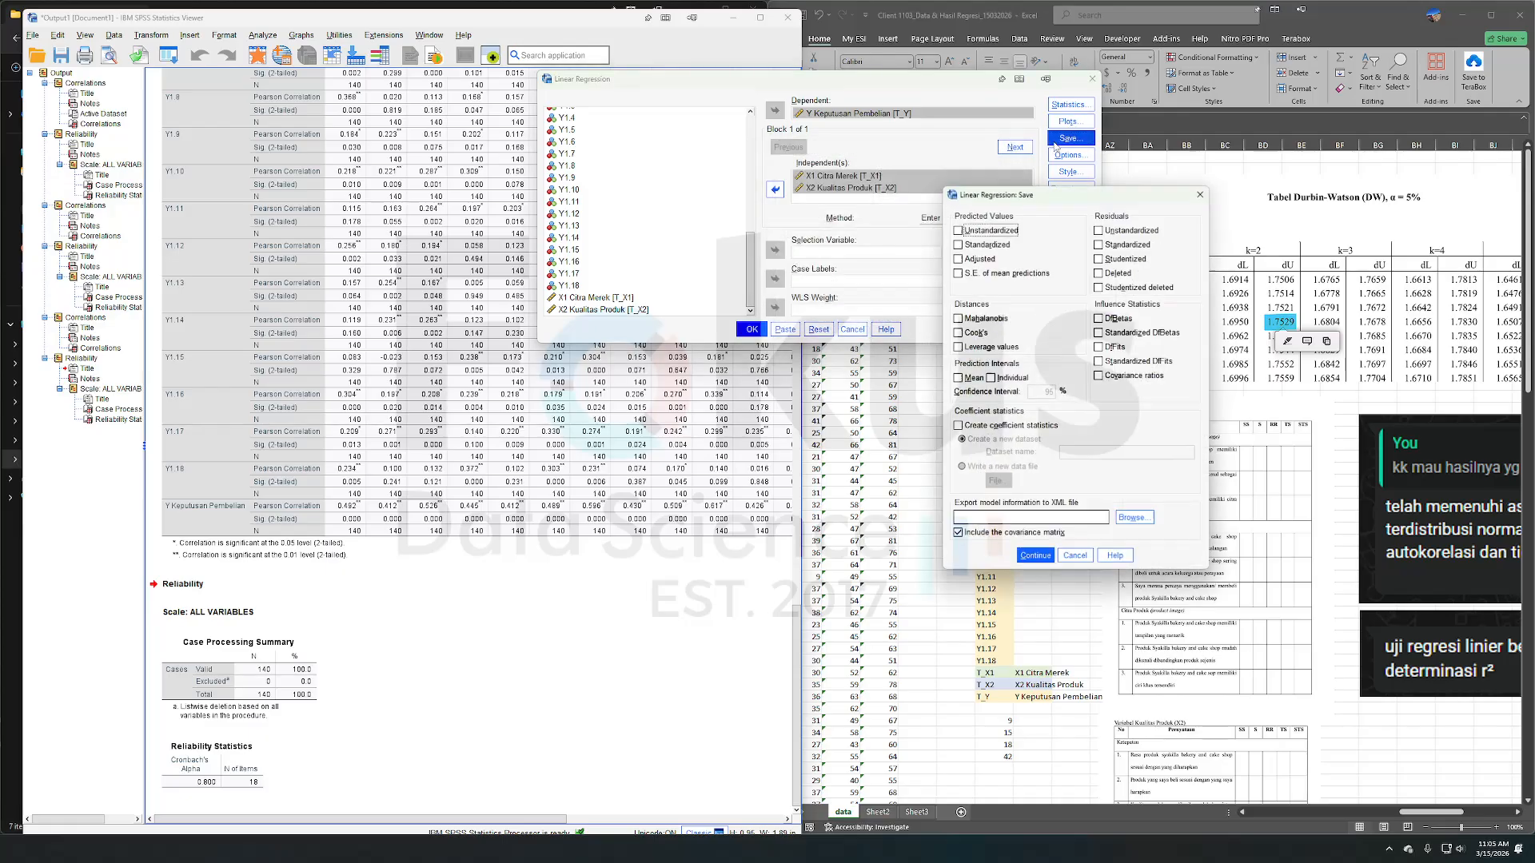
{"action": "left_click", "coordinate": [1099, 230]}
{"action": "left_click", "coordinate": [1035, 557]}
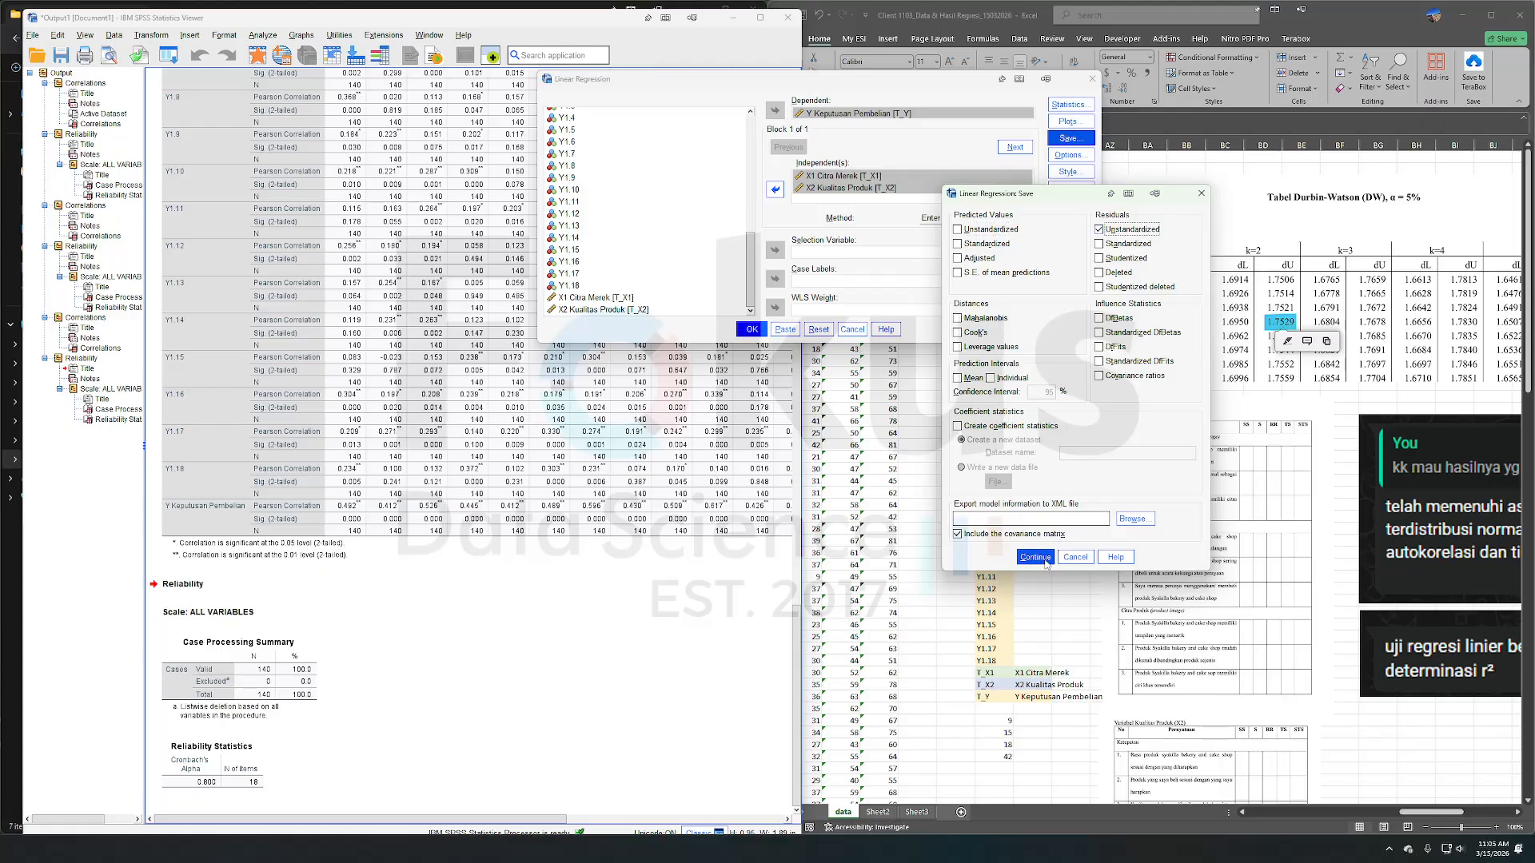
{"action": "left_click", "coordinate": [750, 330]}
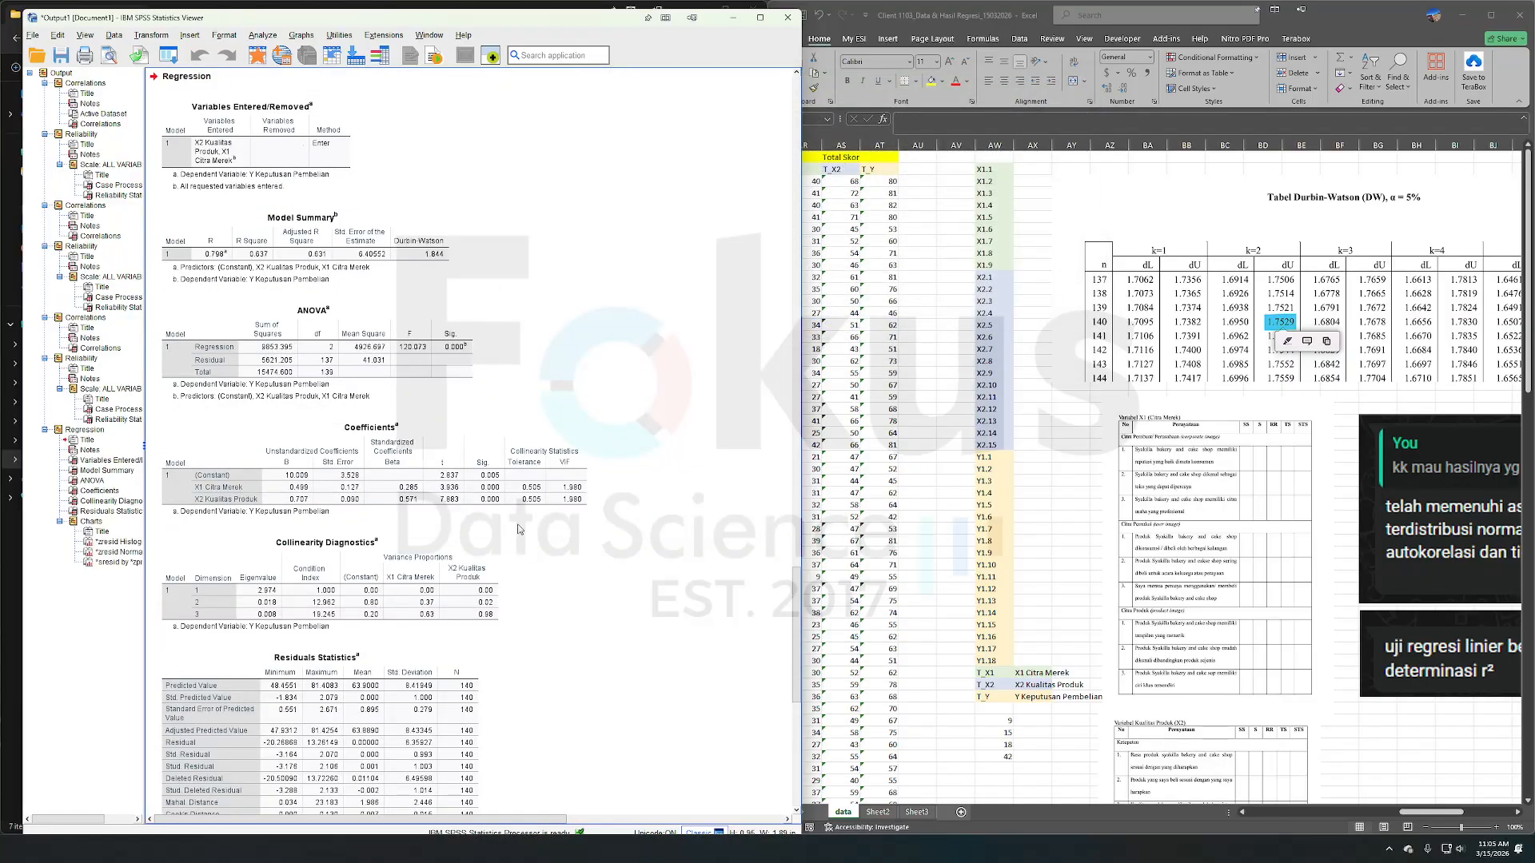
{"action": "scroll", "coordinate": [524, 532], "scroll_direction": "down", "scroll_amount": 20}
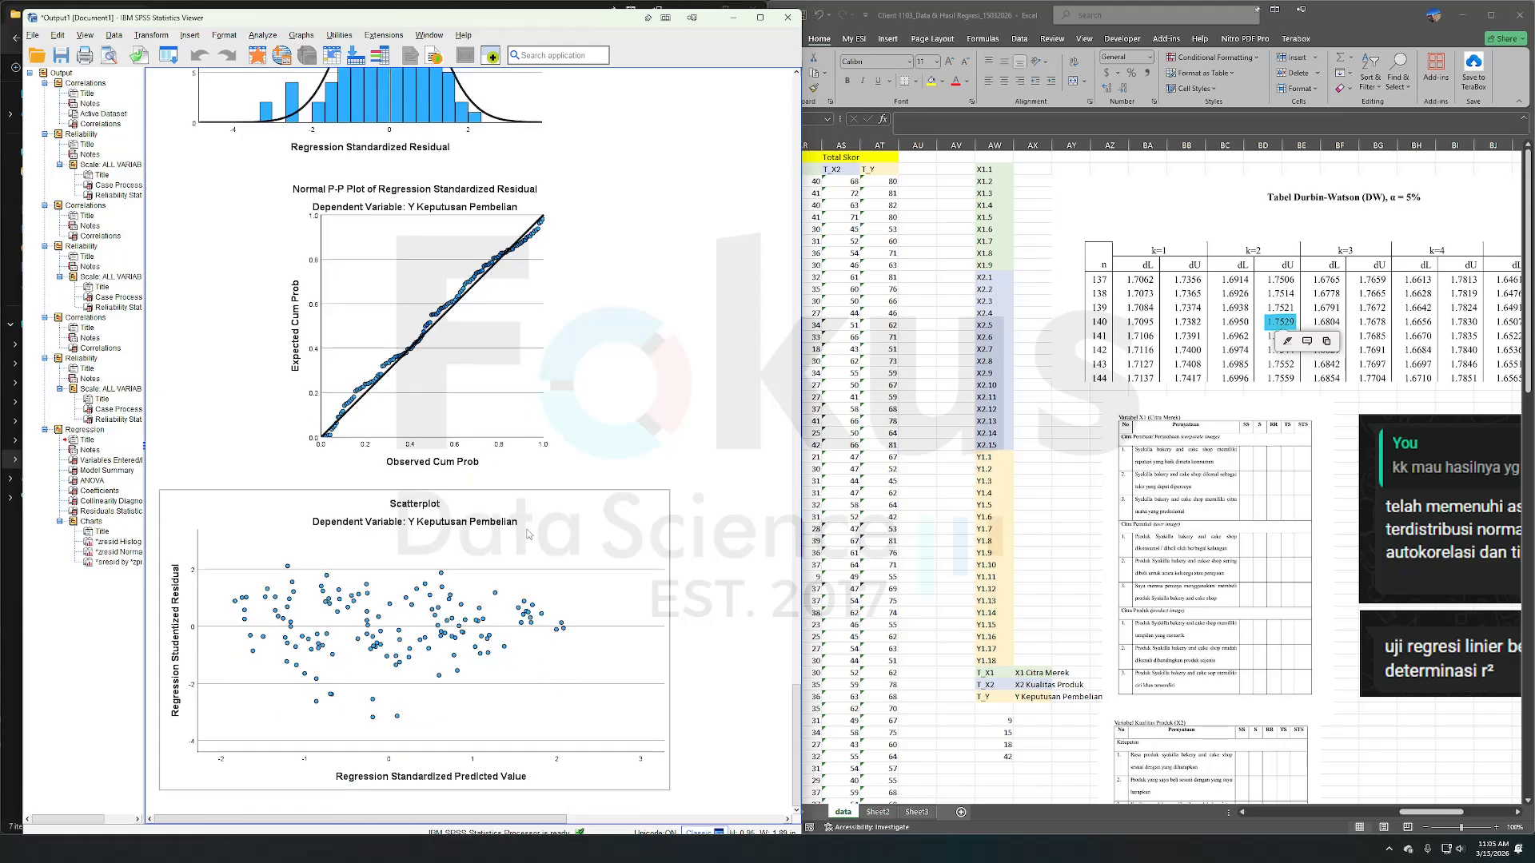
- Run a one-sample Kolmogorov-Smirnov normality test on Unstandardized Residual [RES_1], using the legacy nonparametric dialog
{"action": "left_click", "coordinate": [264, 36]}
{"action": "mouse_move", "coordinate": [316, 309]}
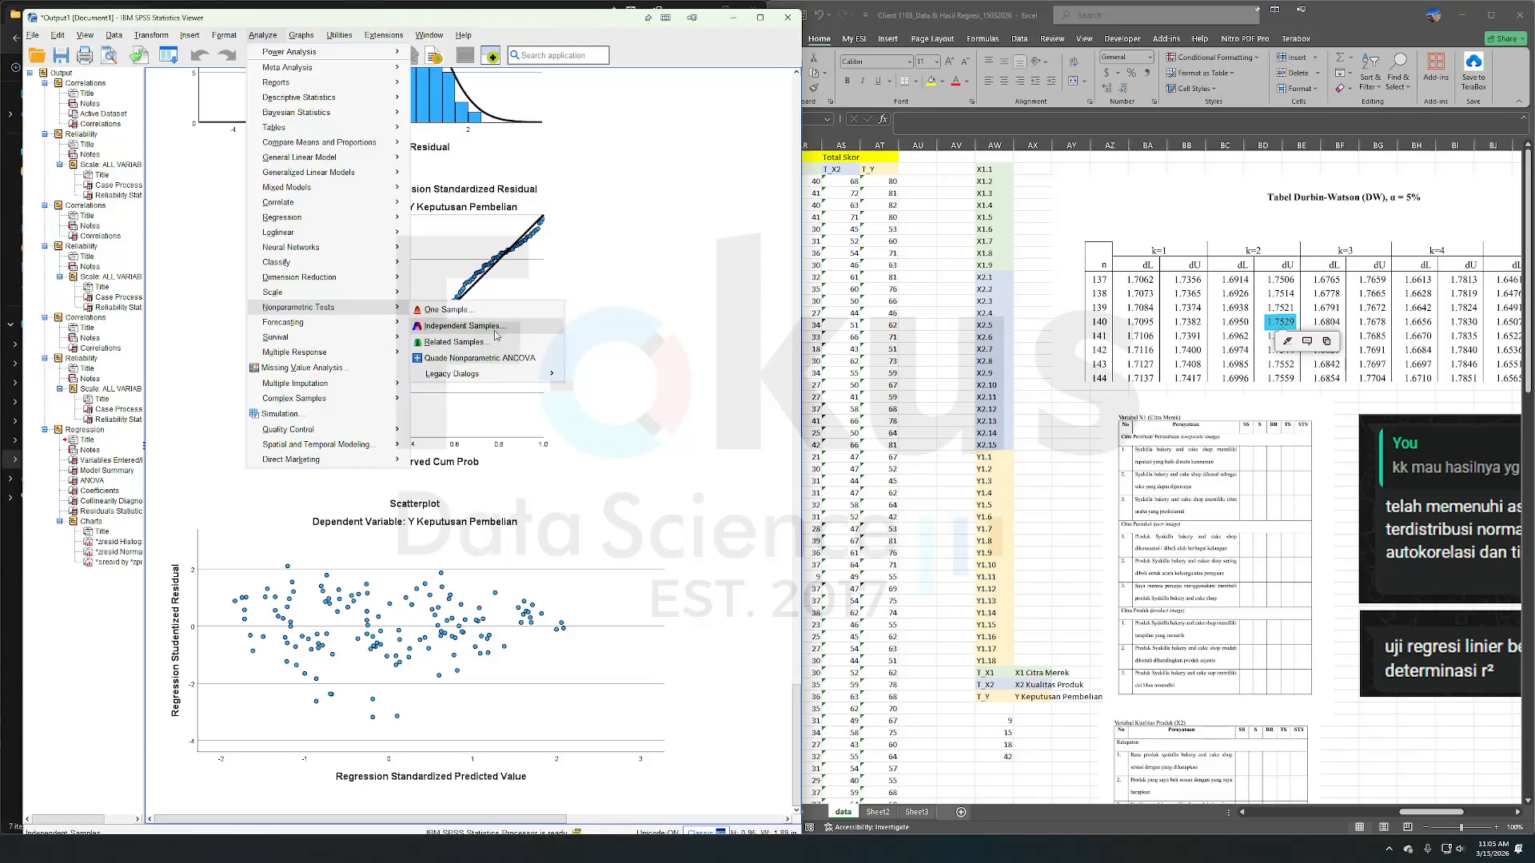
{"action": "mouse_move", "coordinate": [495, 374]}
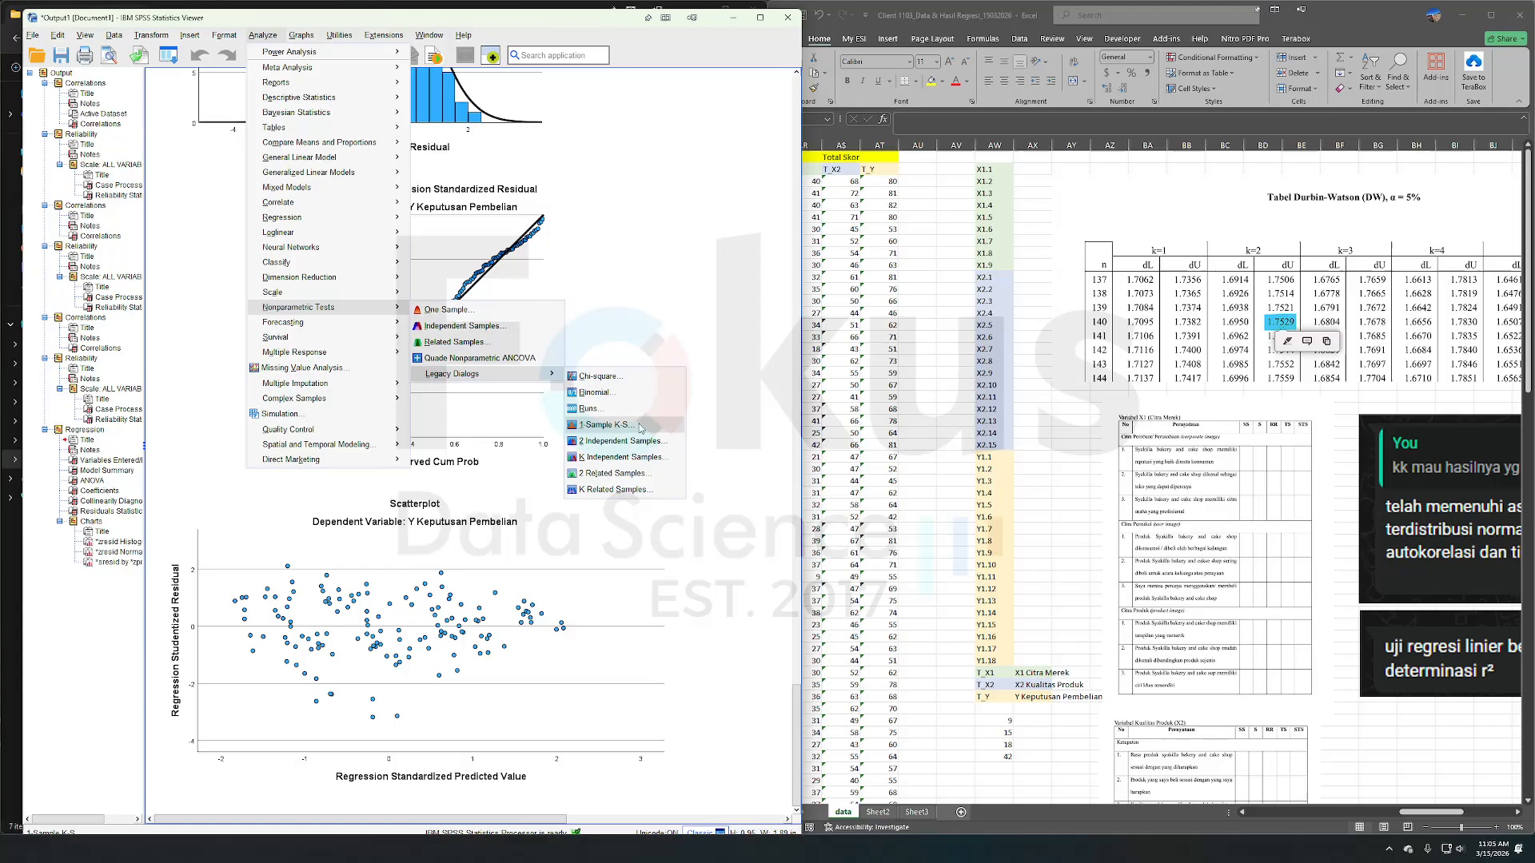
{"action": "left_click", "coordinate": [609, 426]}
{"action": "scroll", "coordinate": [456, 314], "scroll_direction": "down", "scroll_amount": 10}
{"action": "left_click", "coordinate": [349, 360]}
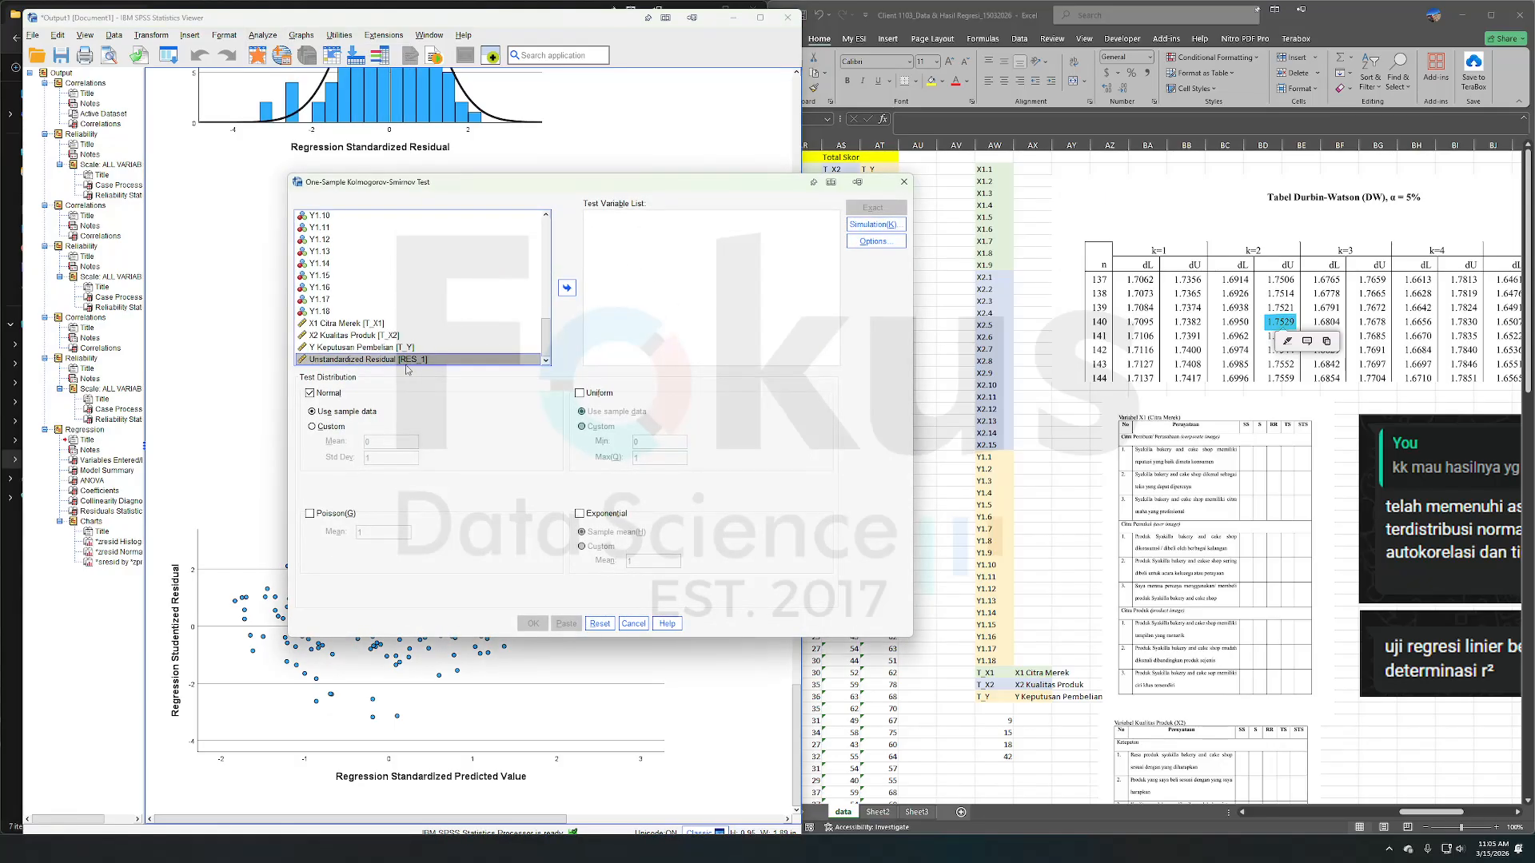
{"action": "left_click", "coordinate": [567, 288]}
{"action": "left_click", "coordinate": [533, 623]}
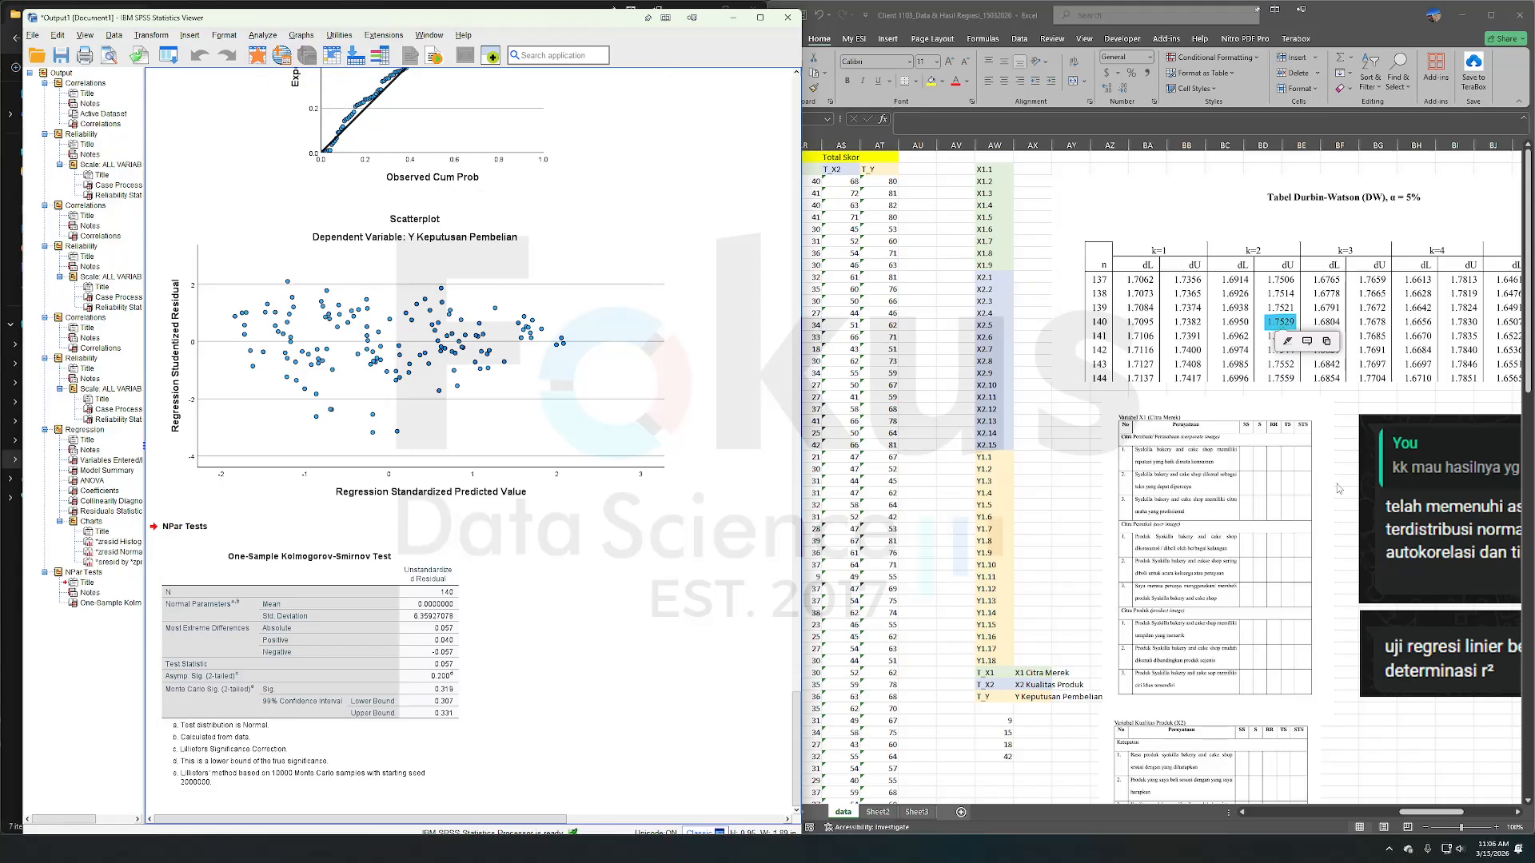
- Examine the client's notes on the required classical assumption tests in the Excel data sheet
{"action": "scroll", "coordinate": [1381, 513], "scroll_direction": "right", "scroll_amount": 2}
{"action": "scroll", "coordinate": [1381, 513], "scroll_direction": "right", "scroll_amount": 2}
{"action": "scroll", "coordinate": [1381, 513], "scroll_direction": "right", "scroll_amount": 1}
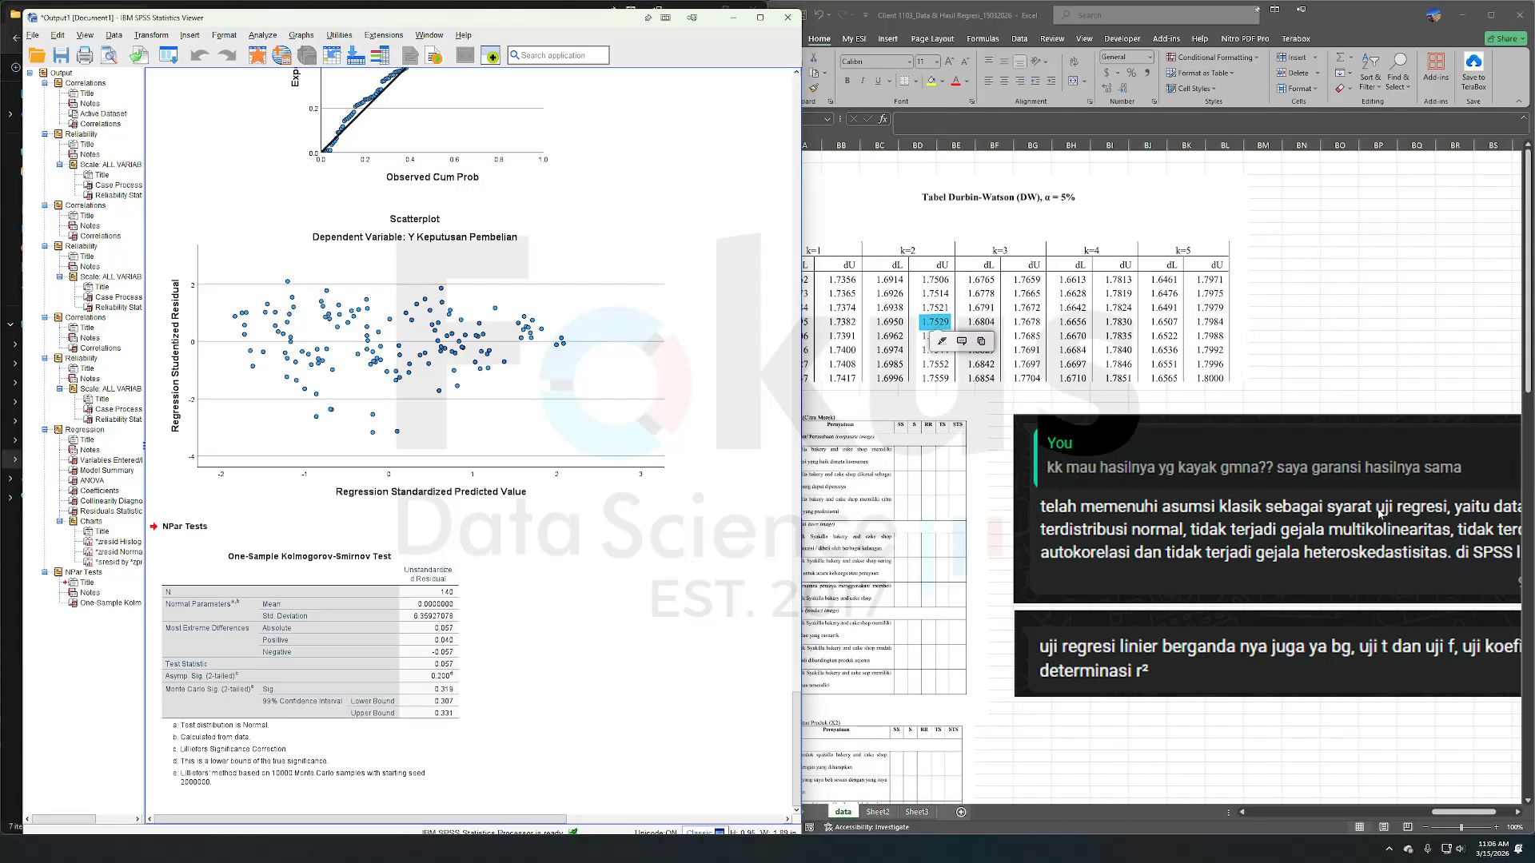
- In the SPSS Data Editor, compute a new variable ABS_RES as ABS(RES_1) and widen its column
{"action": "left_click", "coordinate": [412, 268]}
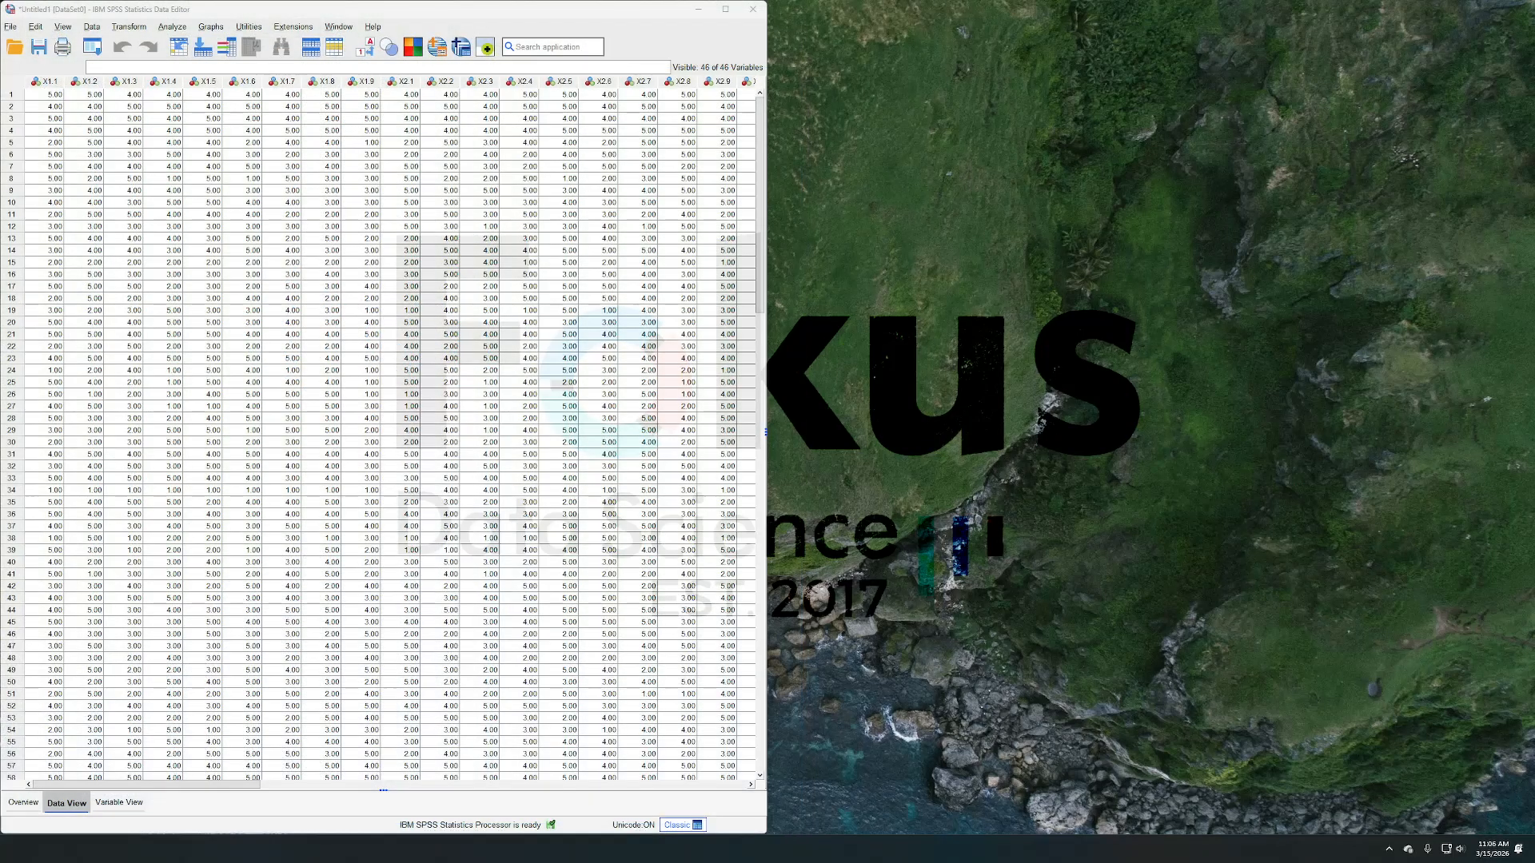
{"action": "left_click", "coordinate": [375, 788]}
{"action": "scroll", "coordinate": [572, 261], "scroll_direction": "right", "scroll_amount": 10}
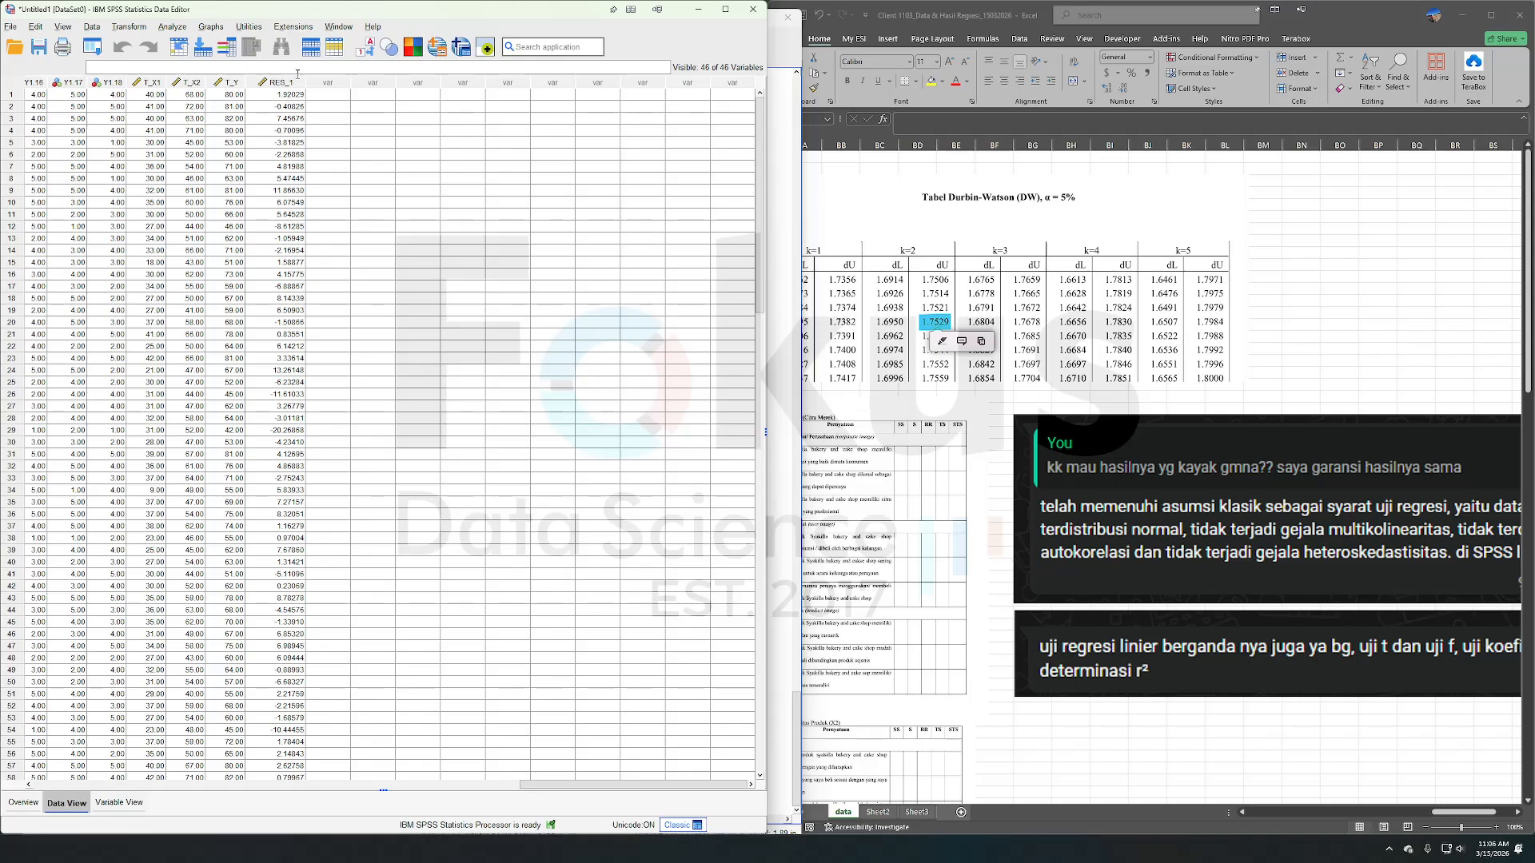
{"action": "left_click", "coordinate": [115, 32]}
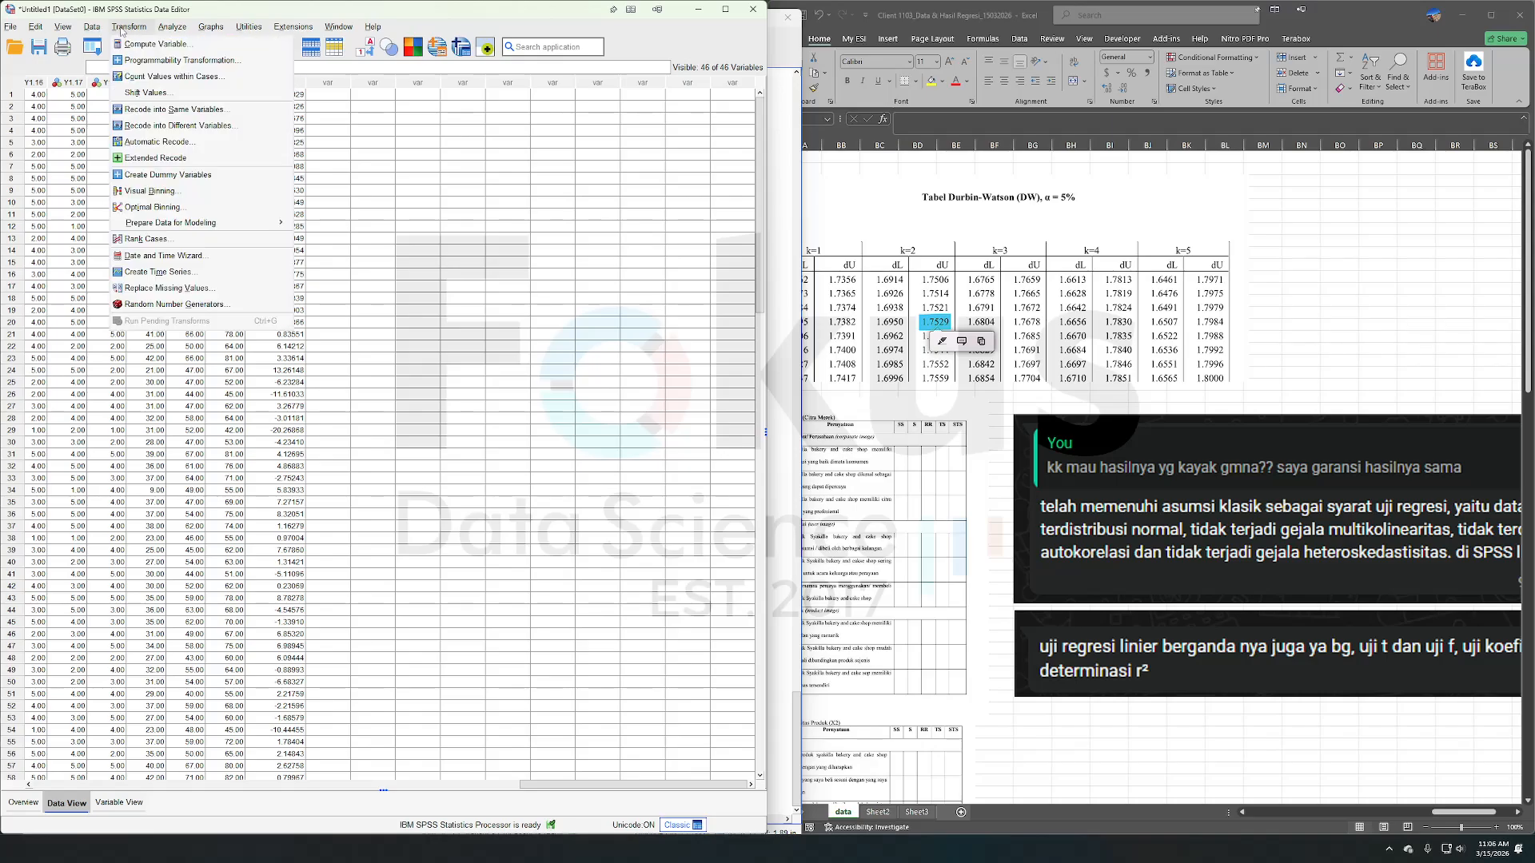
{"action": "left_click", "coordinate": [138, 46]}
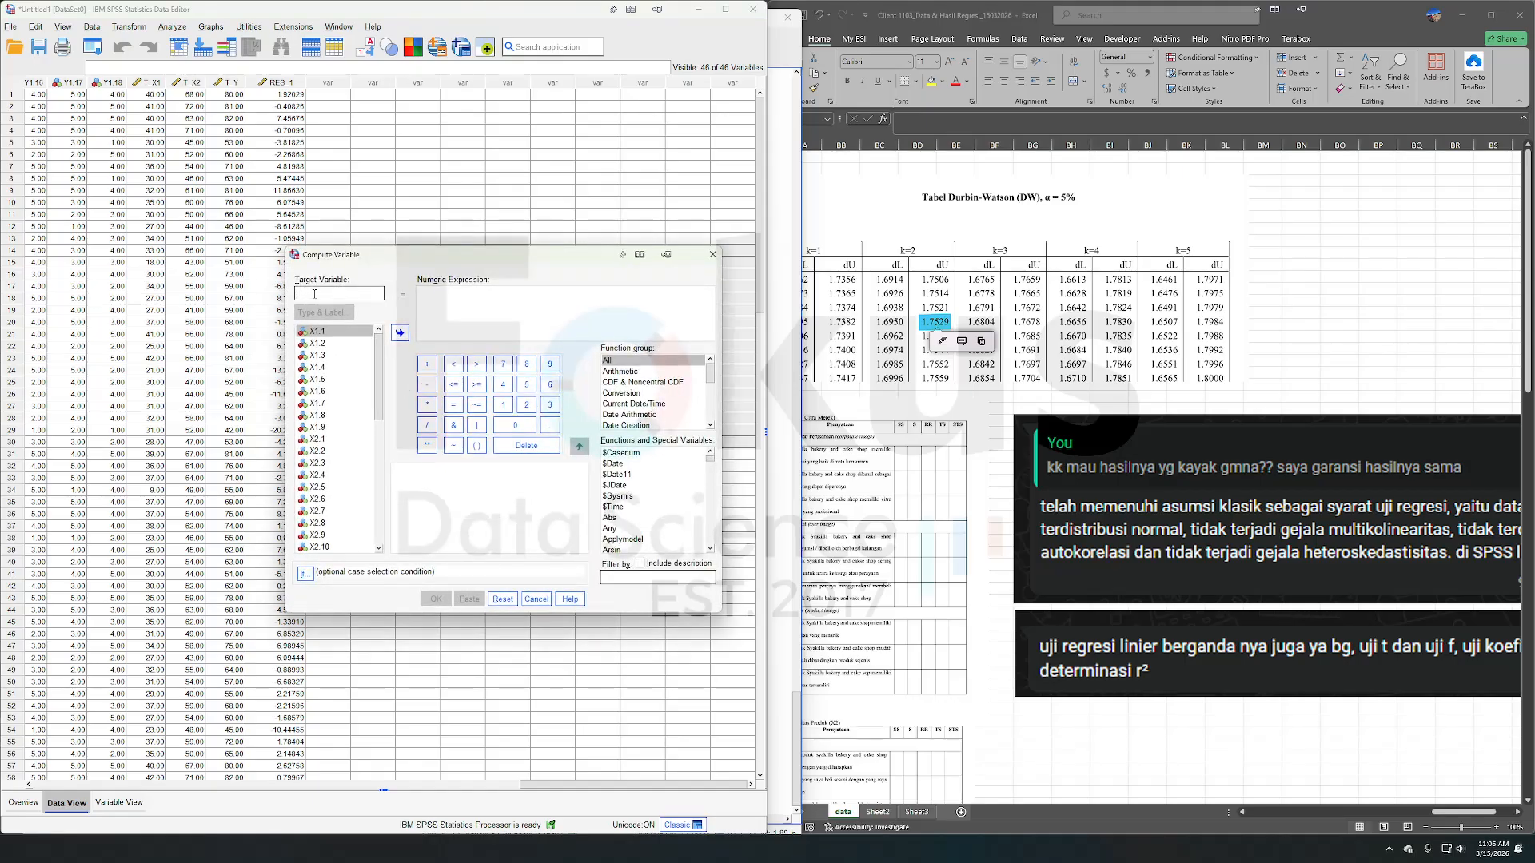
{"action": "type", "text": "ABS"}
{"action": "left_click", "coordinate": [460, 296]}
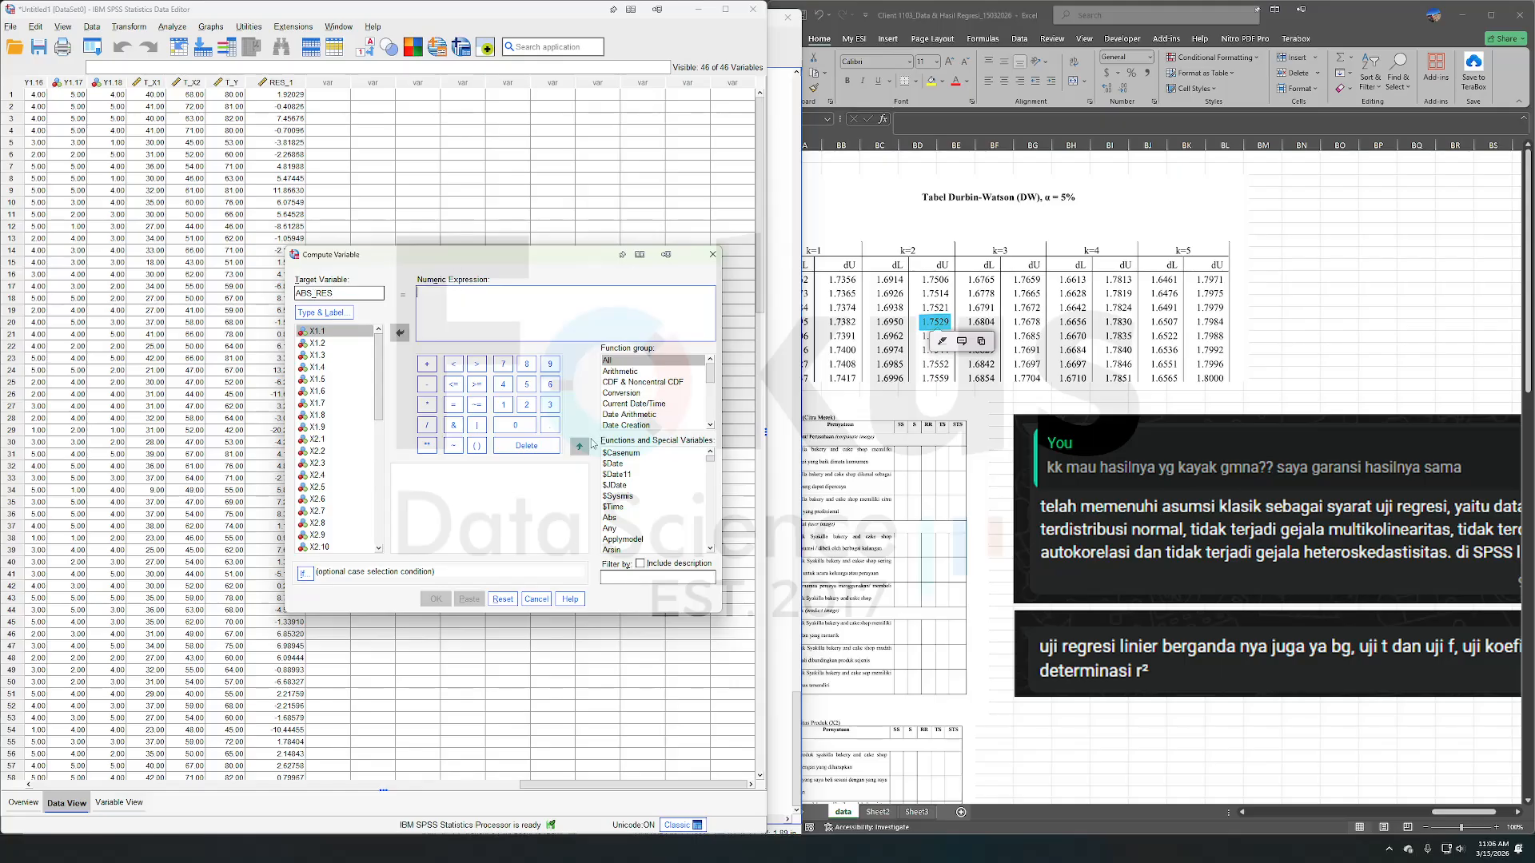
{"action": "double_click", "coordinate": [613, 518]}
{"action": "scroll", "coordinate": [351, 448], "scroll_direction": "down", "scroll_amount": 9}
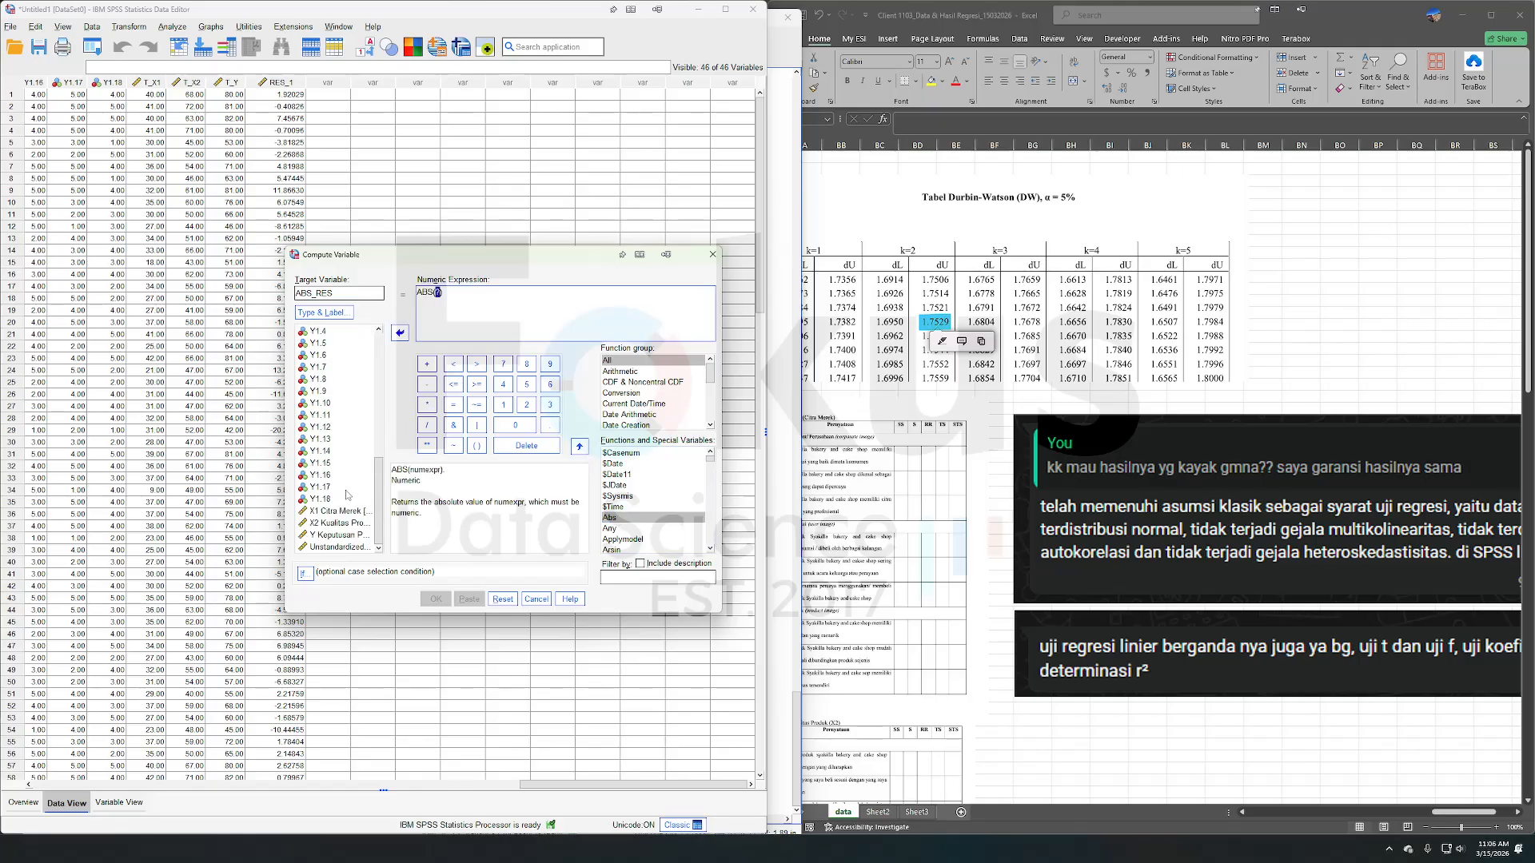
{"action": "double_click", "coordinate": [336, 547]}
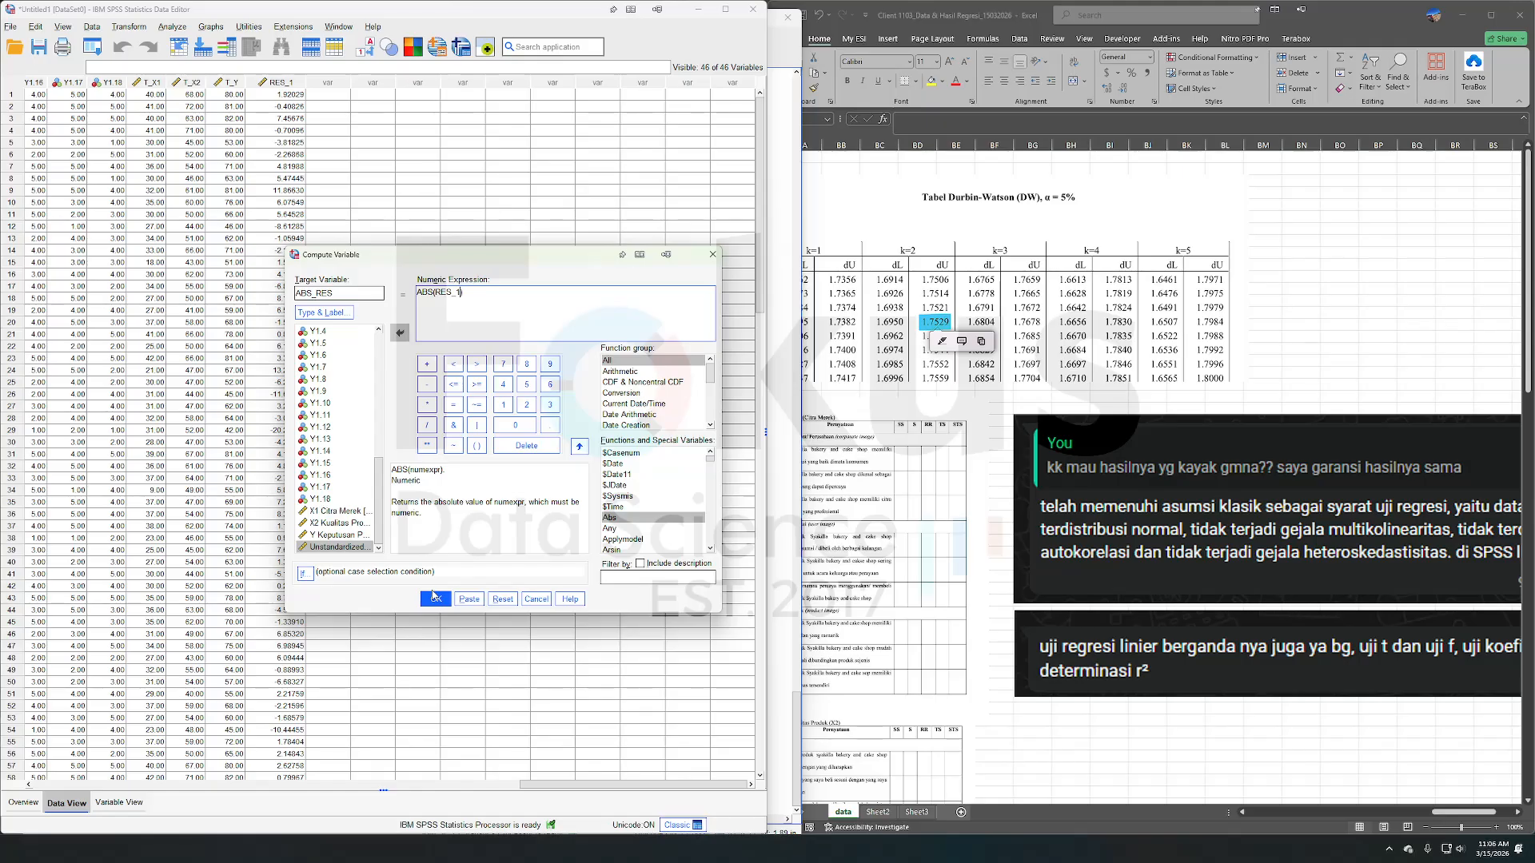
{"action": "left_click", "coordinate": [434, 601]}
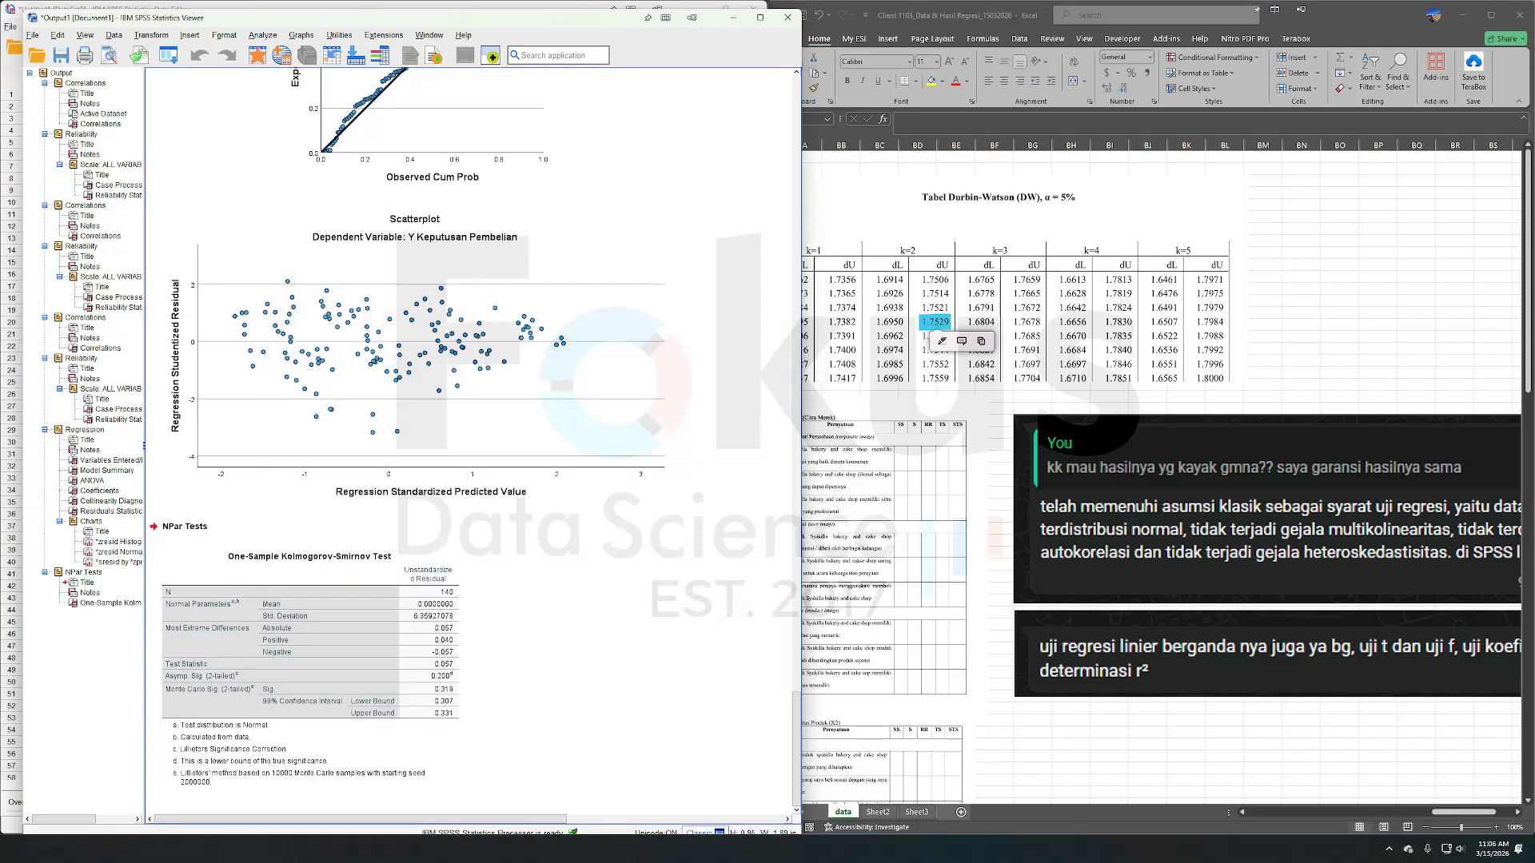
{"action": "left_click", "coordinate": [807, 776]}
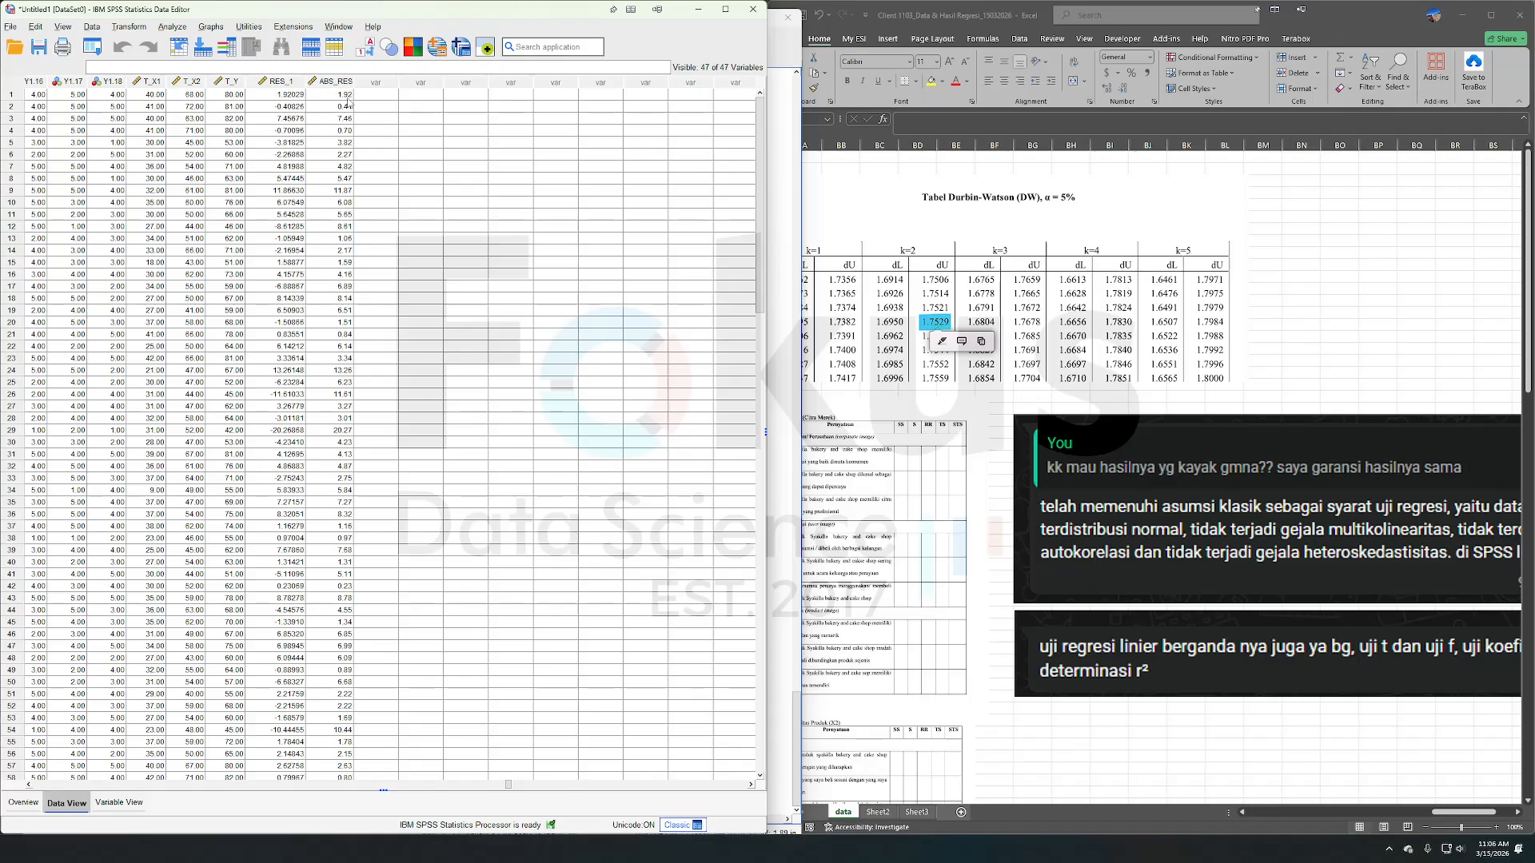
{"action": "left_click_drag", "start_coordinate": [354, 81], "coordinate": [368, 81]}
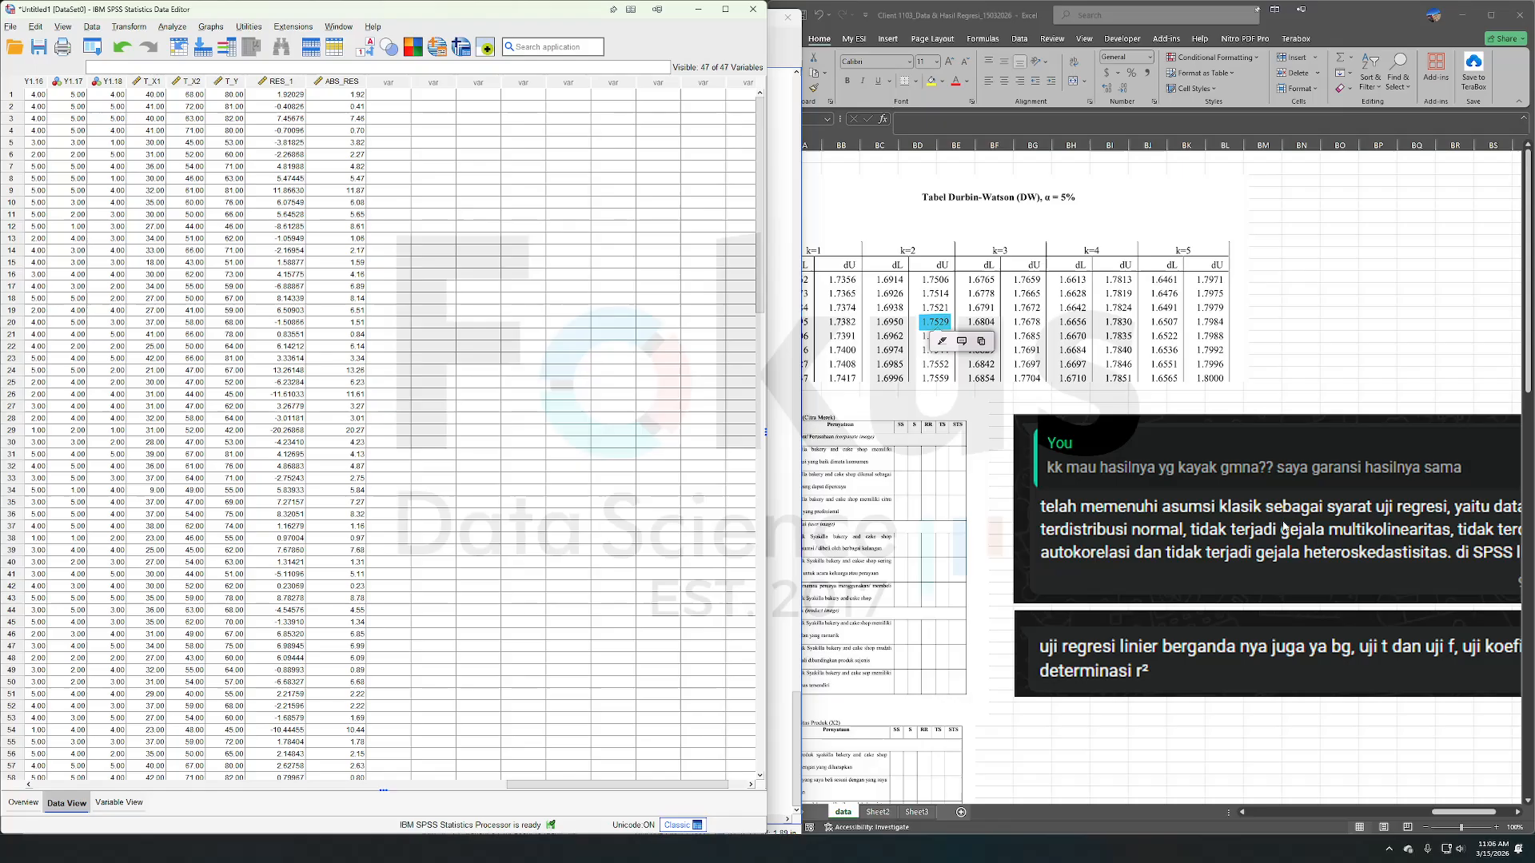
- Reset the linear regression and run it with ABS_RES as dependent and X1 Citra Merek and X2 Kualitas Produk as independents
{"action": "left_click", "coordinate": [181, 24]}
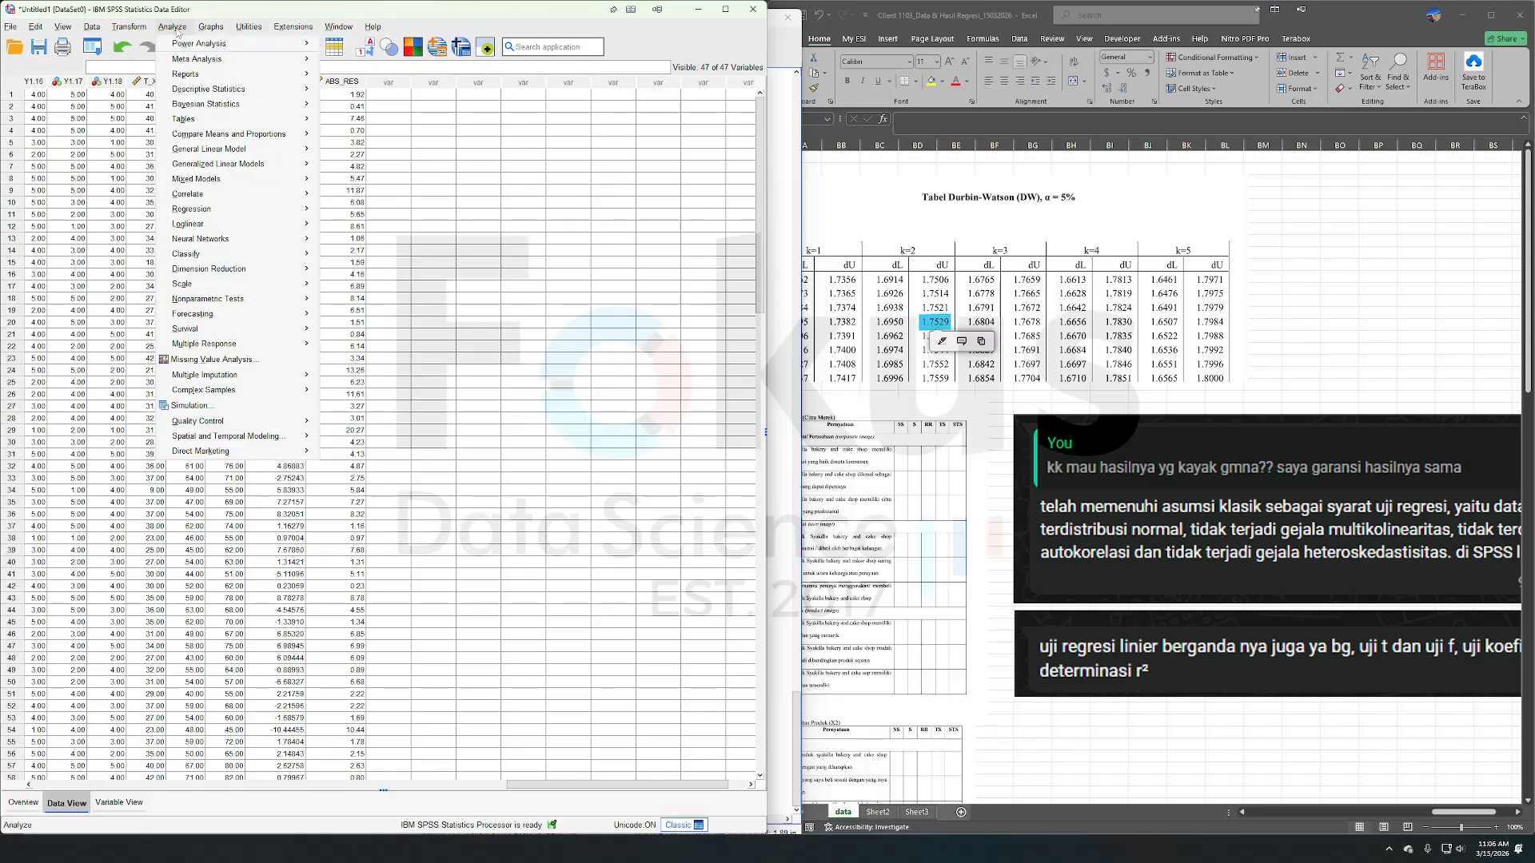
{"action": "mouse_move", "coordinate": [250, 214]}
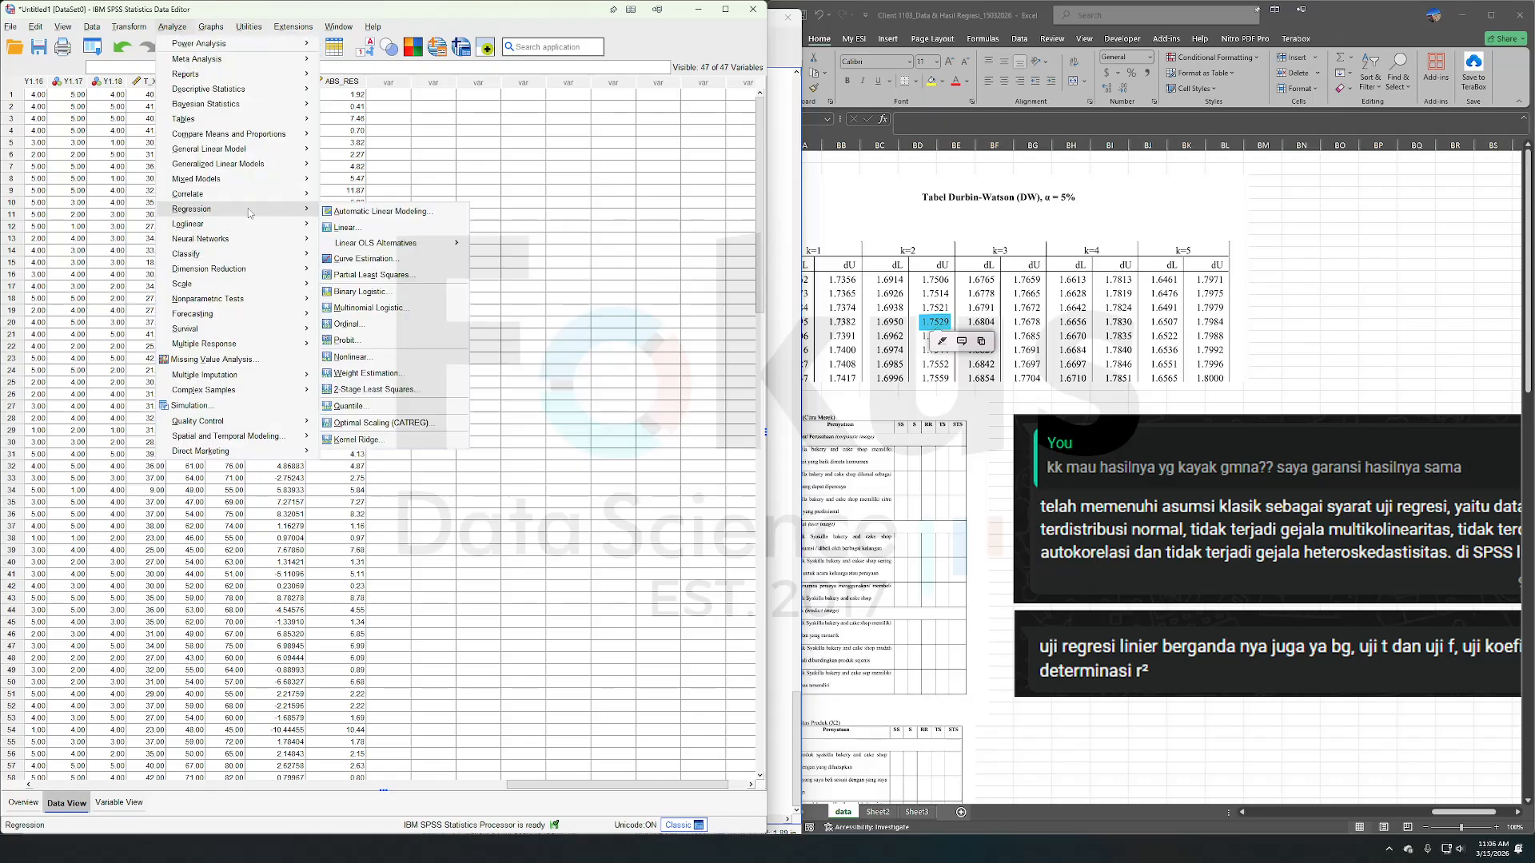
{"action": "left_click", "coordinate": [347, 227]}
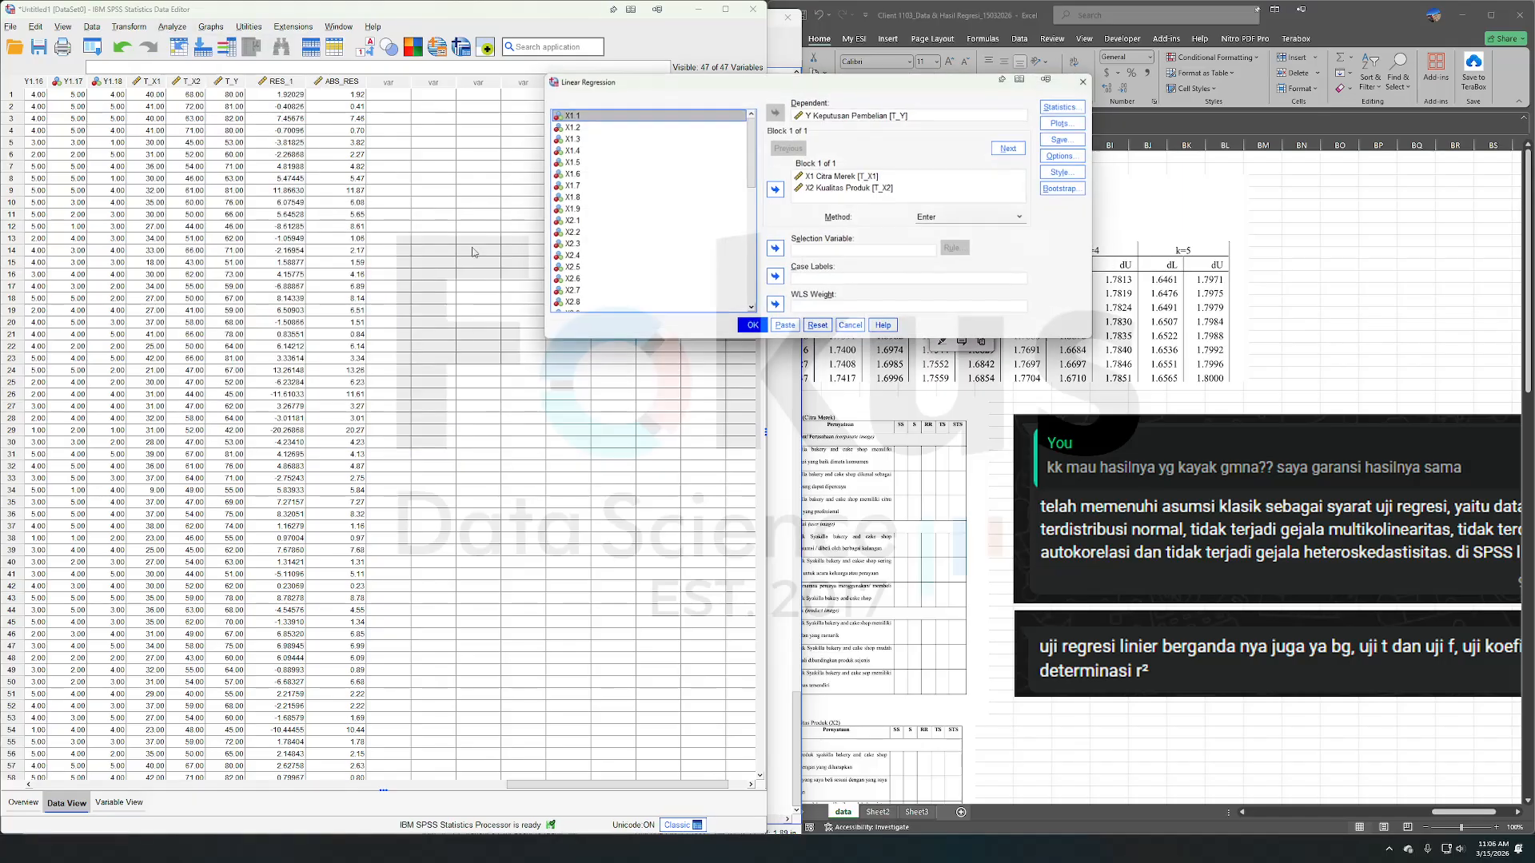
{"action": "left_click", "coordinate": [819, 329]}
{"action": "left_click", "coordinate": [673, 262]}
{"action": "left_click", "coordinate": [673, 274], "text": "shift"}
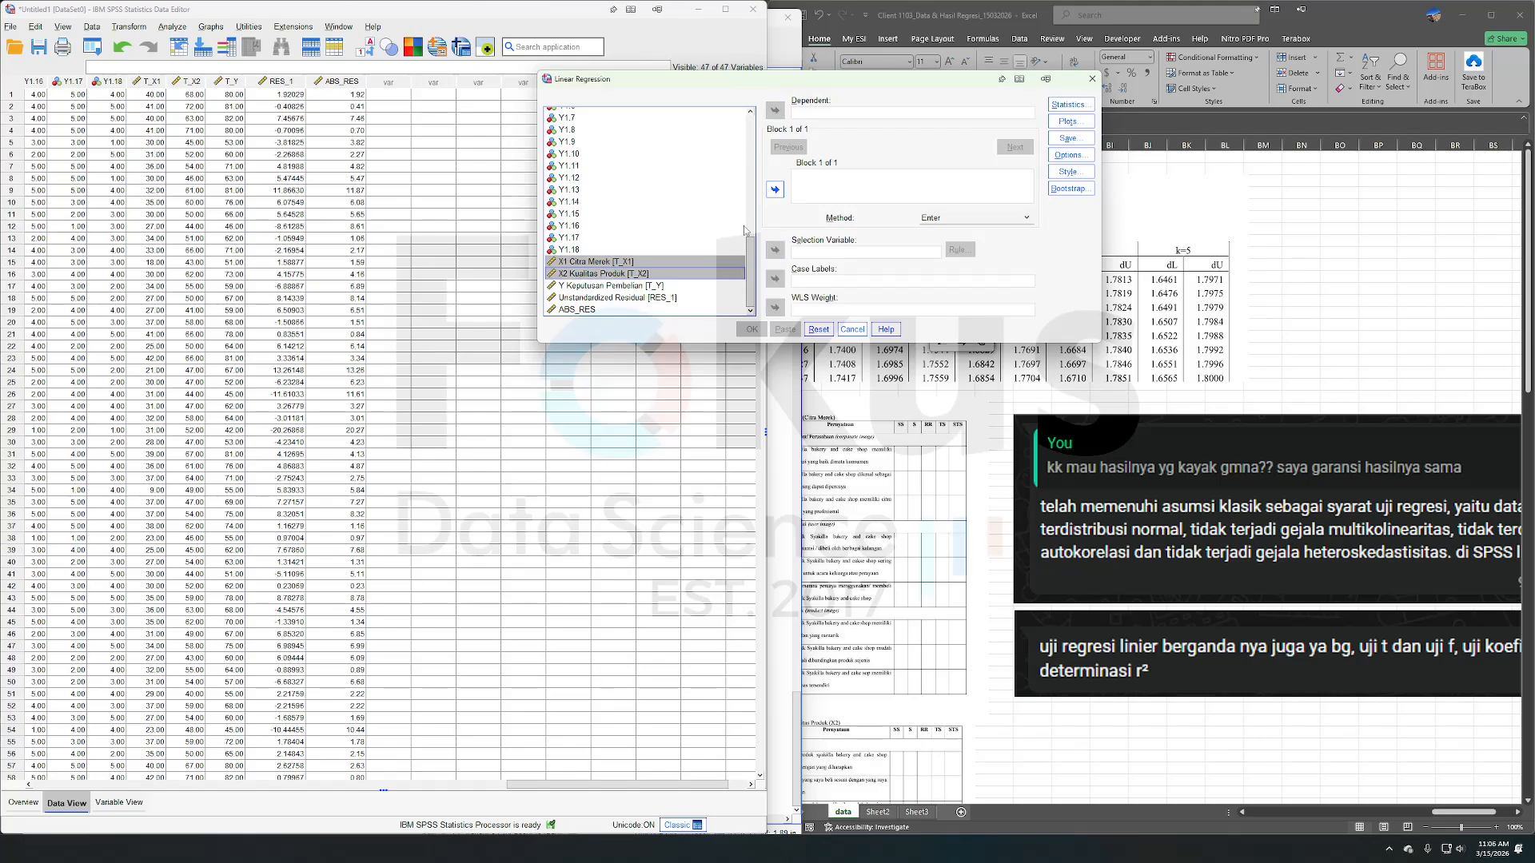
{"action": "left_click", "coordinate": [776, 190]}
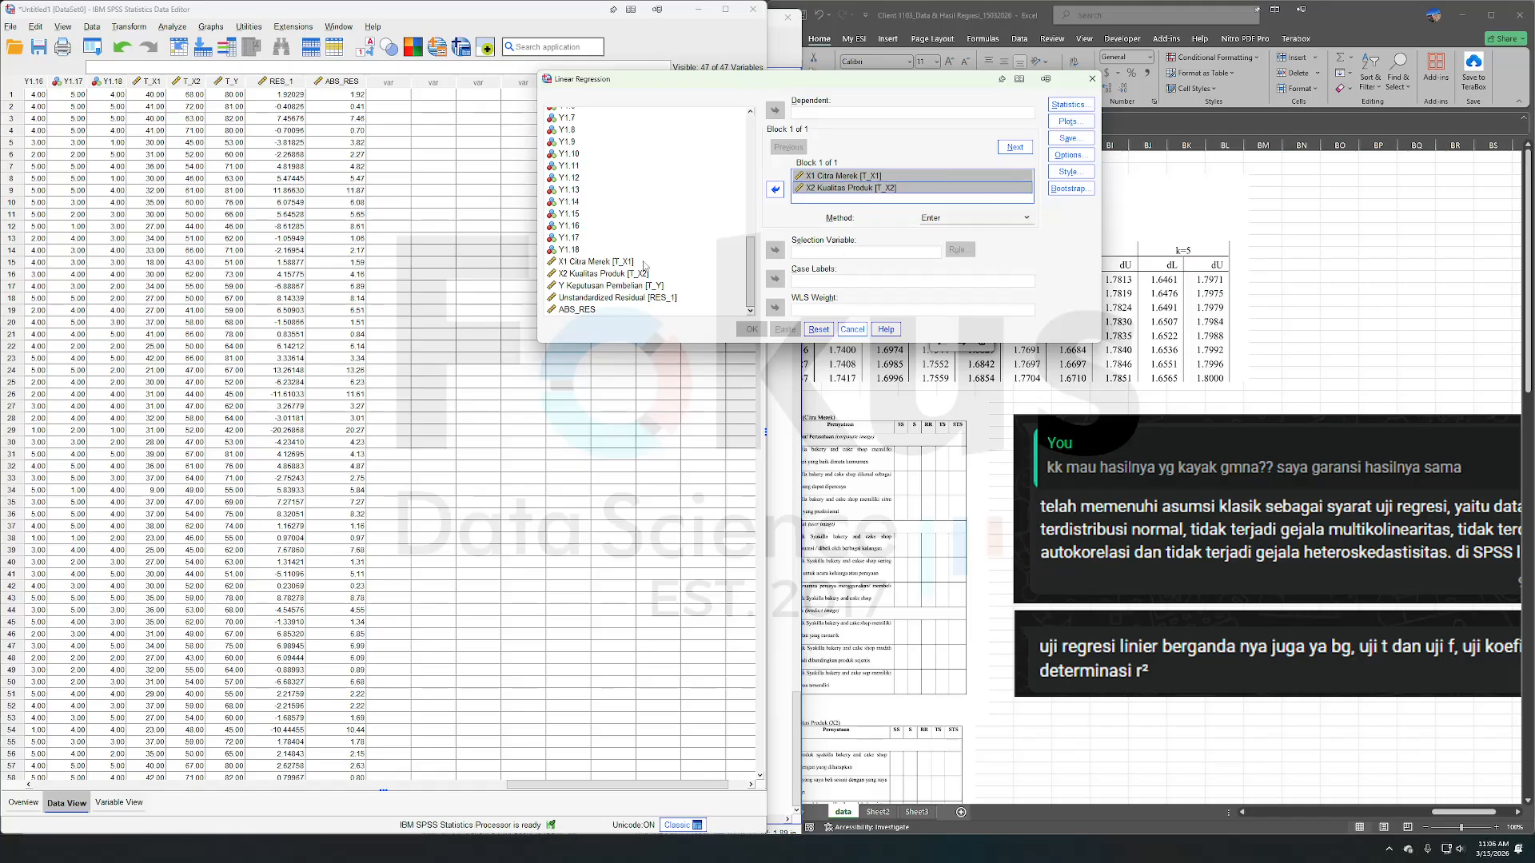
{"action": "left_click", "coordinate": [596, 312]}
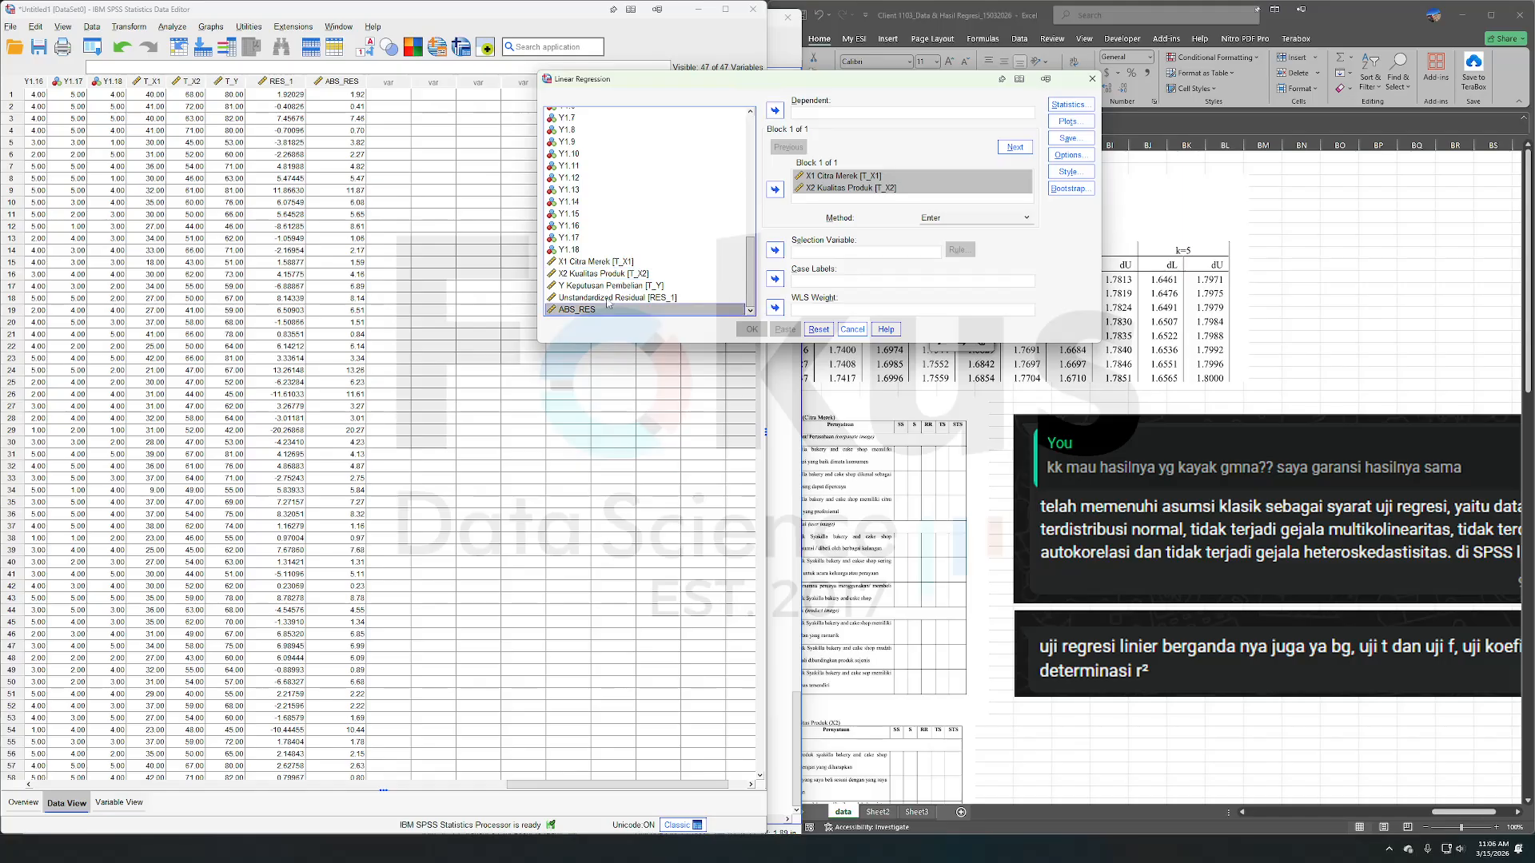
{"action": "left_click", "coordinate": [774, 110]}
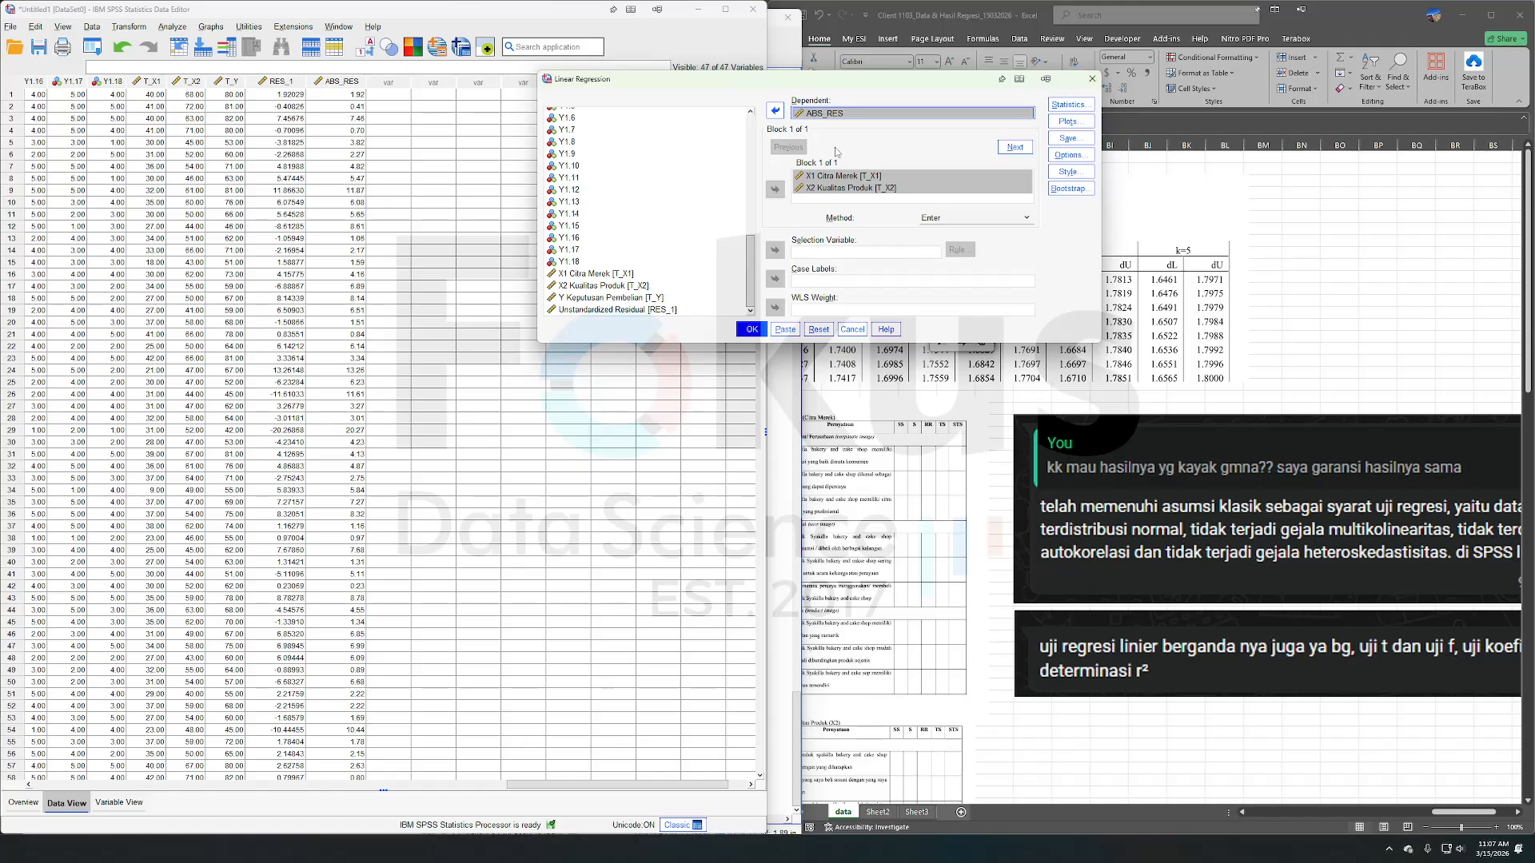
{"action": "left_click", "coordinate": [751, 329]}
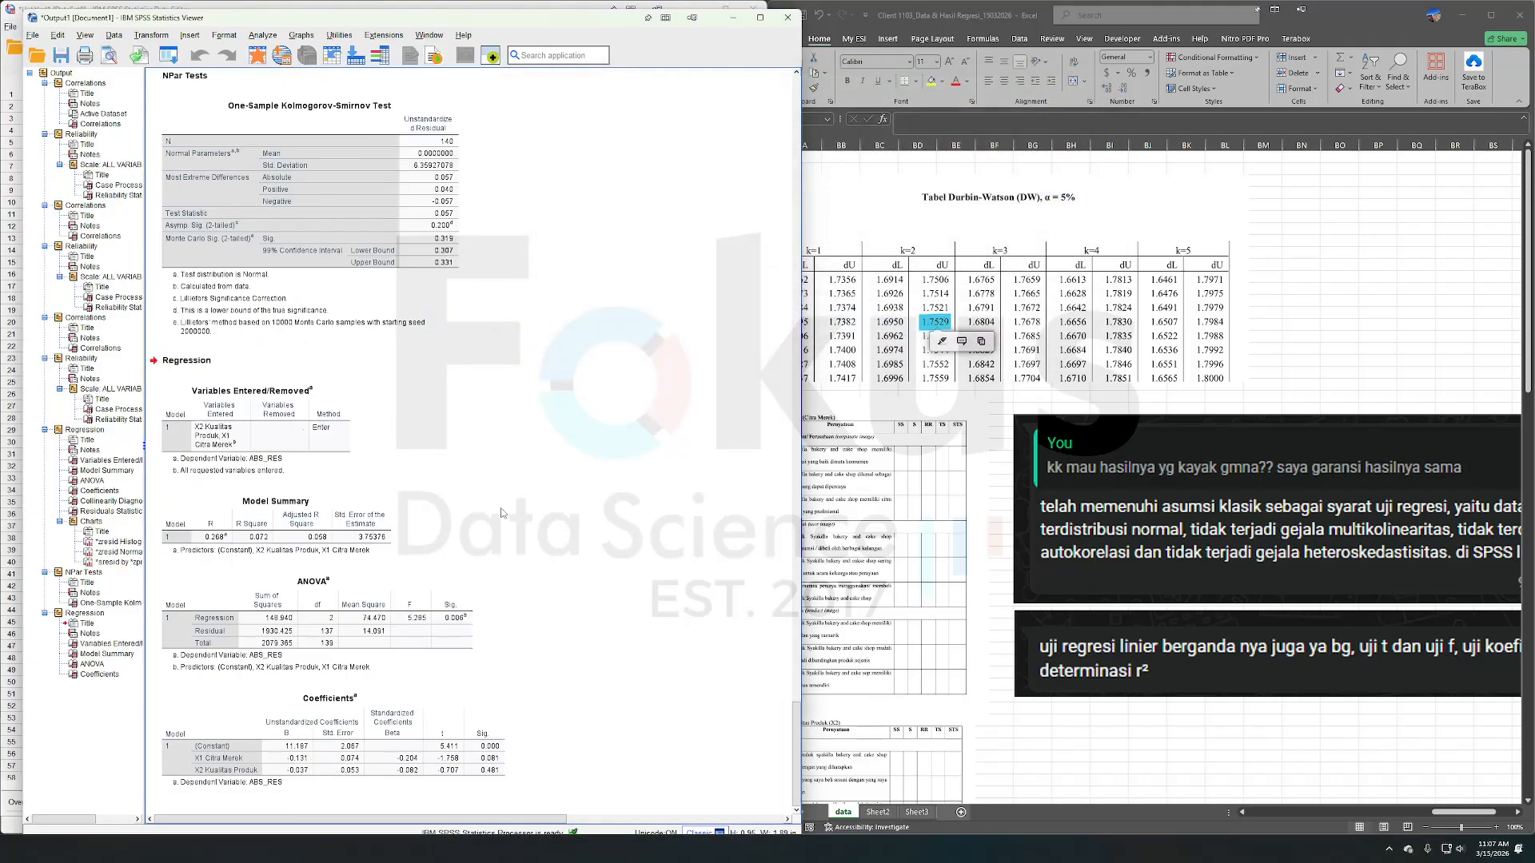
- Retitle the Coefficients table of the ABS_RES regression as "heteroskedastisitas" in the SPSS output
{"action": "left_click", "coordinate": [434, 729]}
{"action": "double_click", "coordinate": [350, 711]}
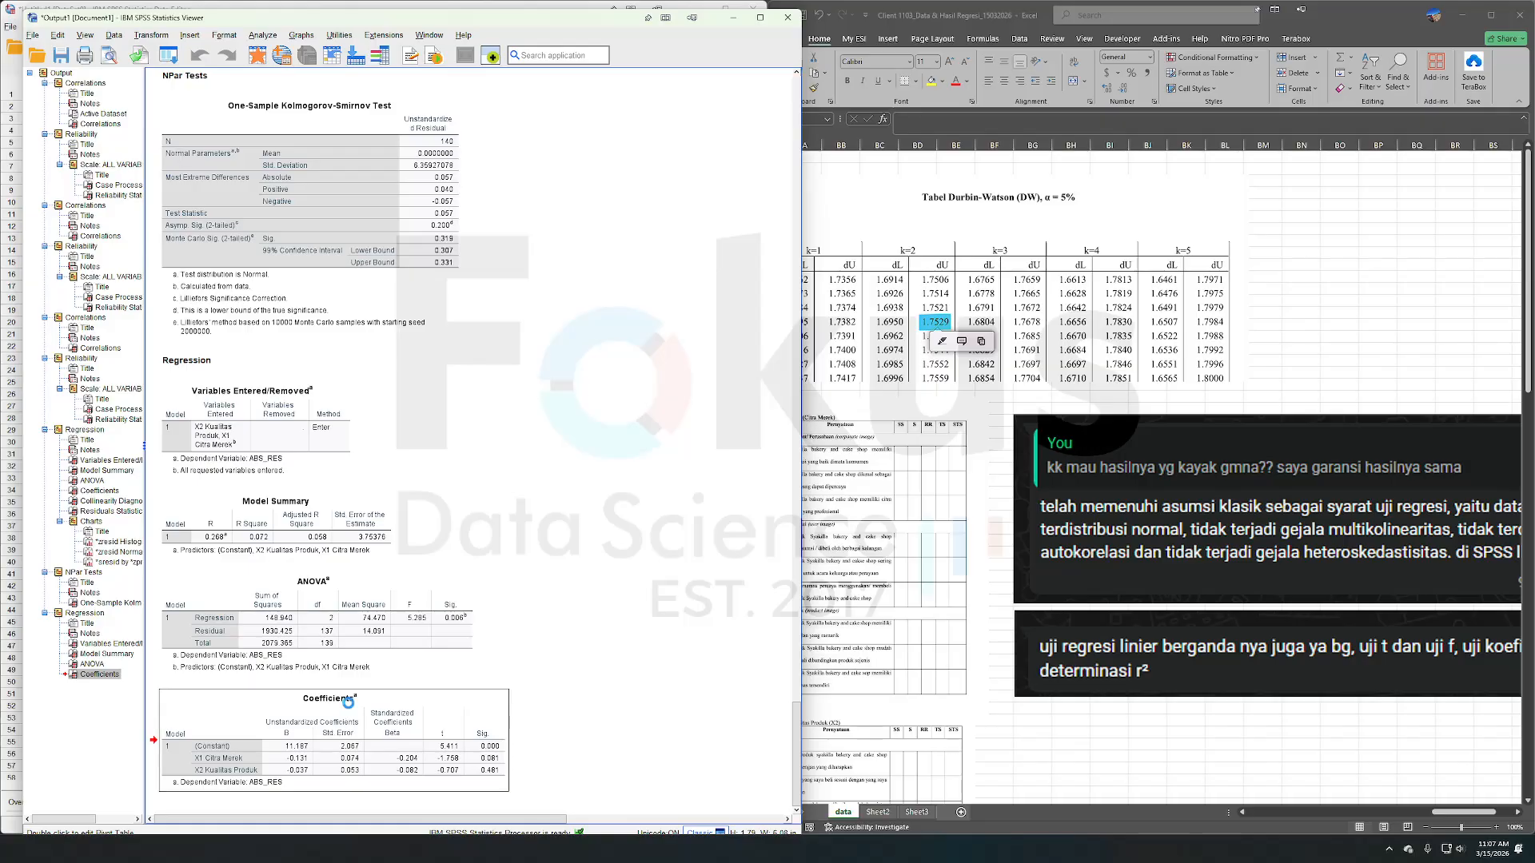
{"action": "double_click", "coordinate": [395, 344]}
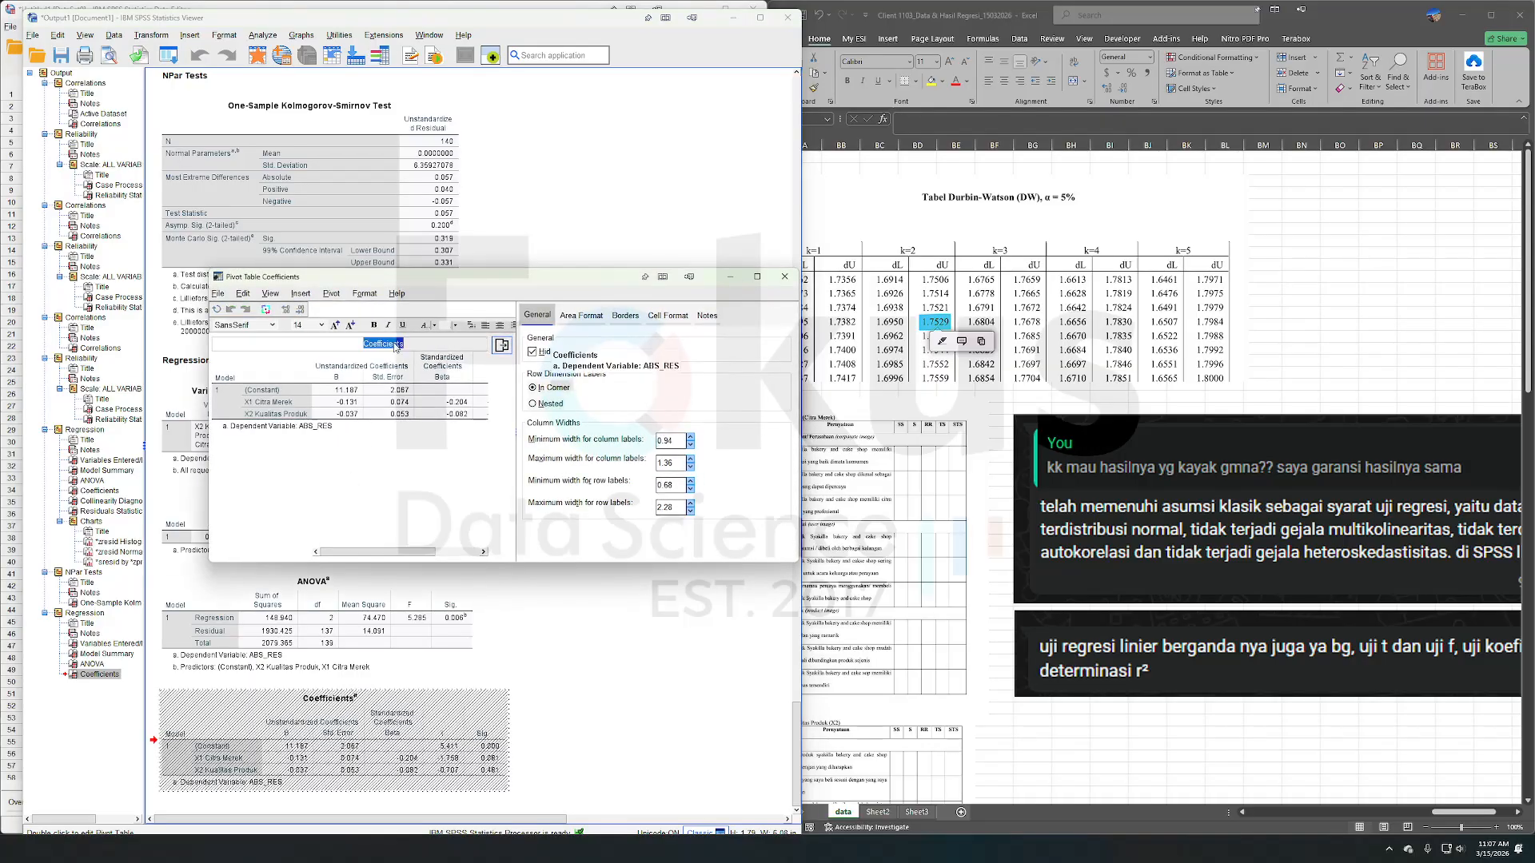
{"action": "type", "text": "heteroskedastisitas"}
{"action": "key", "text": "Return"}
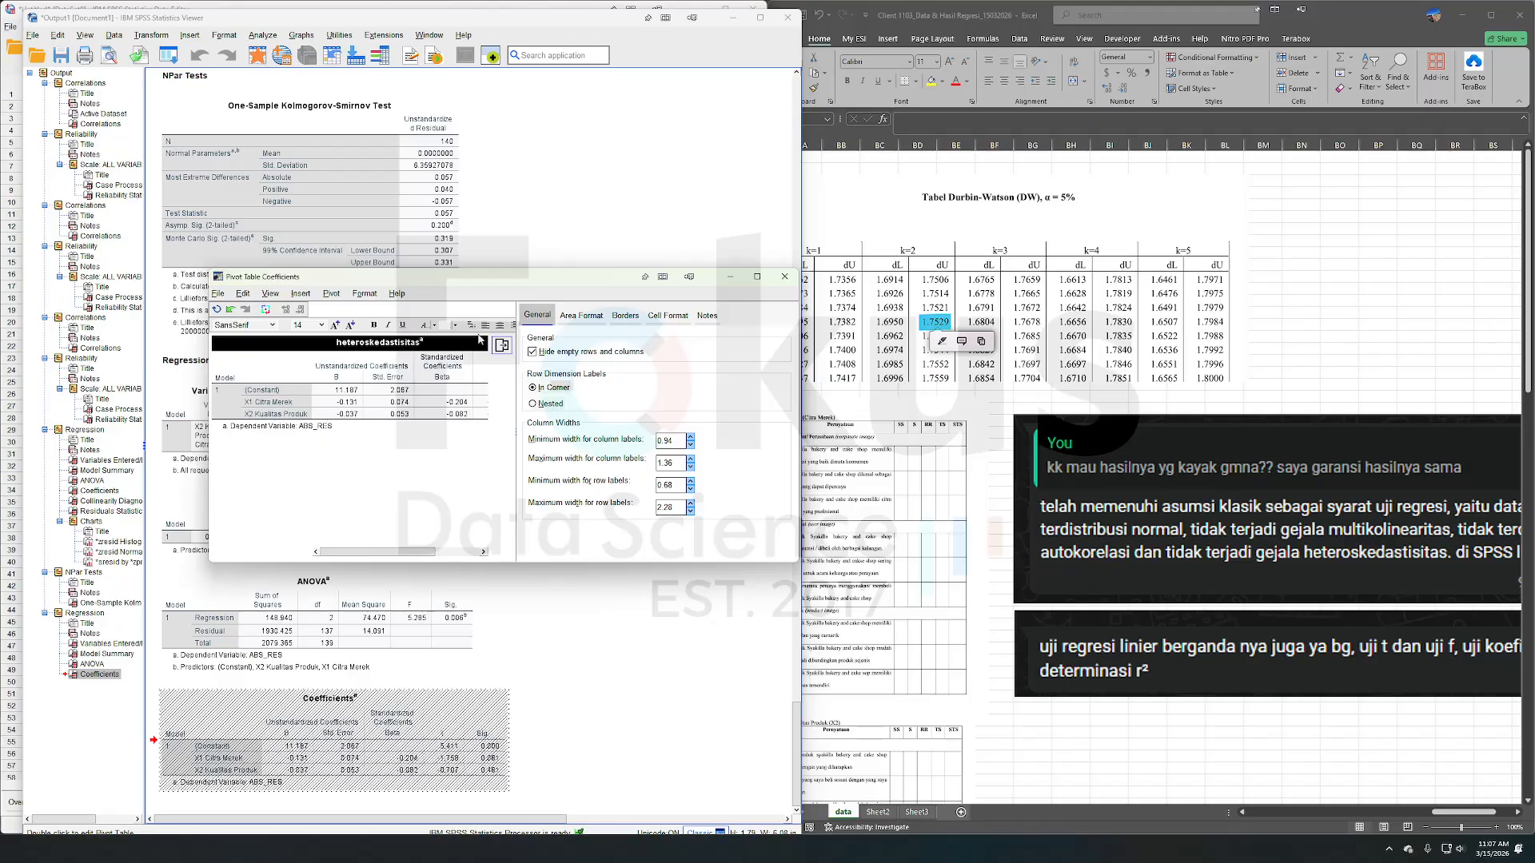
{"action": "left_click", "coordinate": [783, 277]}
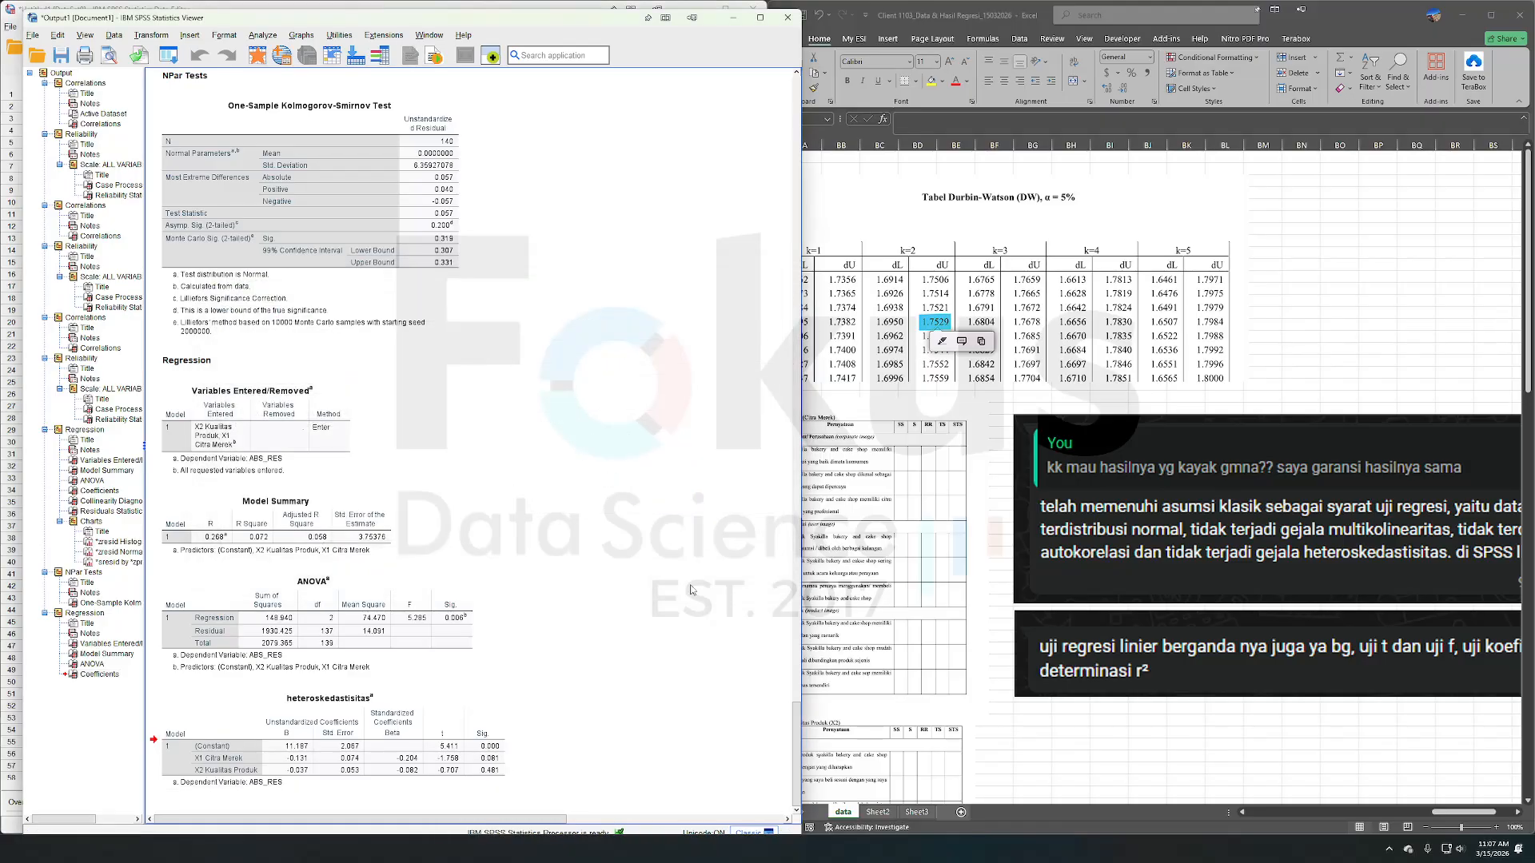
- Move the client's classical-assumptions note over the Durbin-Watson table in Excel, and examine the Kolmogorov-Smirnov table, residual plots and collinearity statistics in the SPSS output
{"action": "left_click", "coordinate": [1311, 502]}
{"action": "left_click_drag", "start_coordinate": [1312, 502], "coordinate": [1093, 264]}
{"action": "left_click", "coordinate": [597, 381]}
{"action": "scroll", "coordinate": [596, 381], "scroll_direction": "up", "scroll_amount": 15}
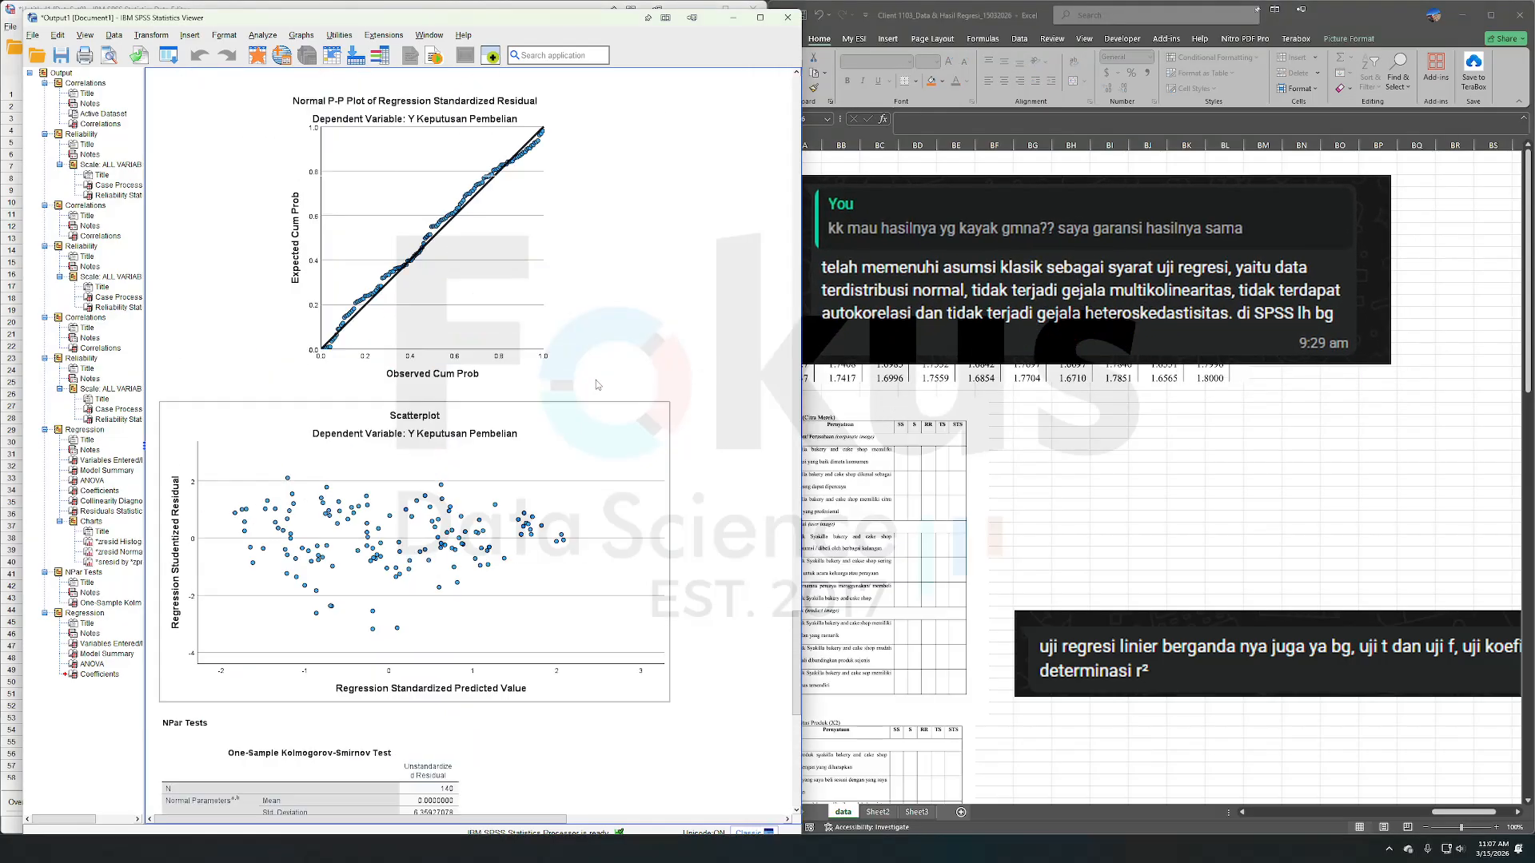
{"action": "scroll", "coordinate": [597, 379], "scroll_direction": "up", "scroll_amount": 8}
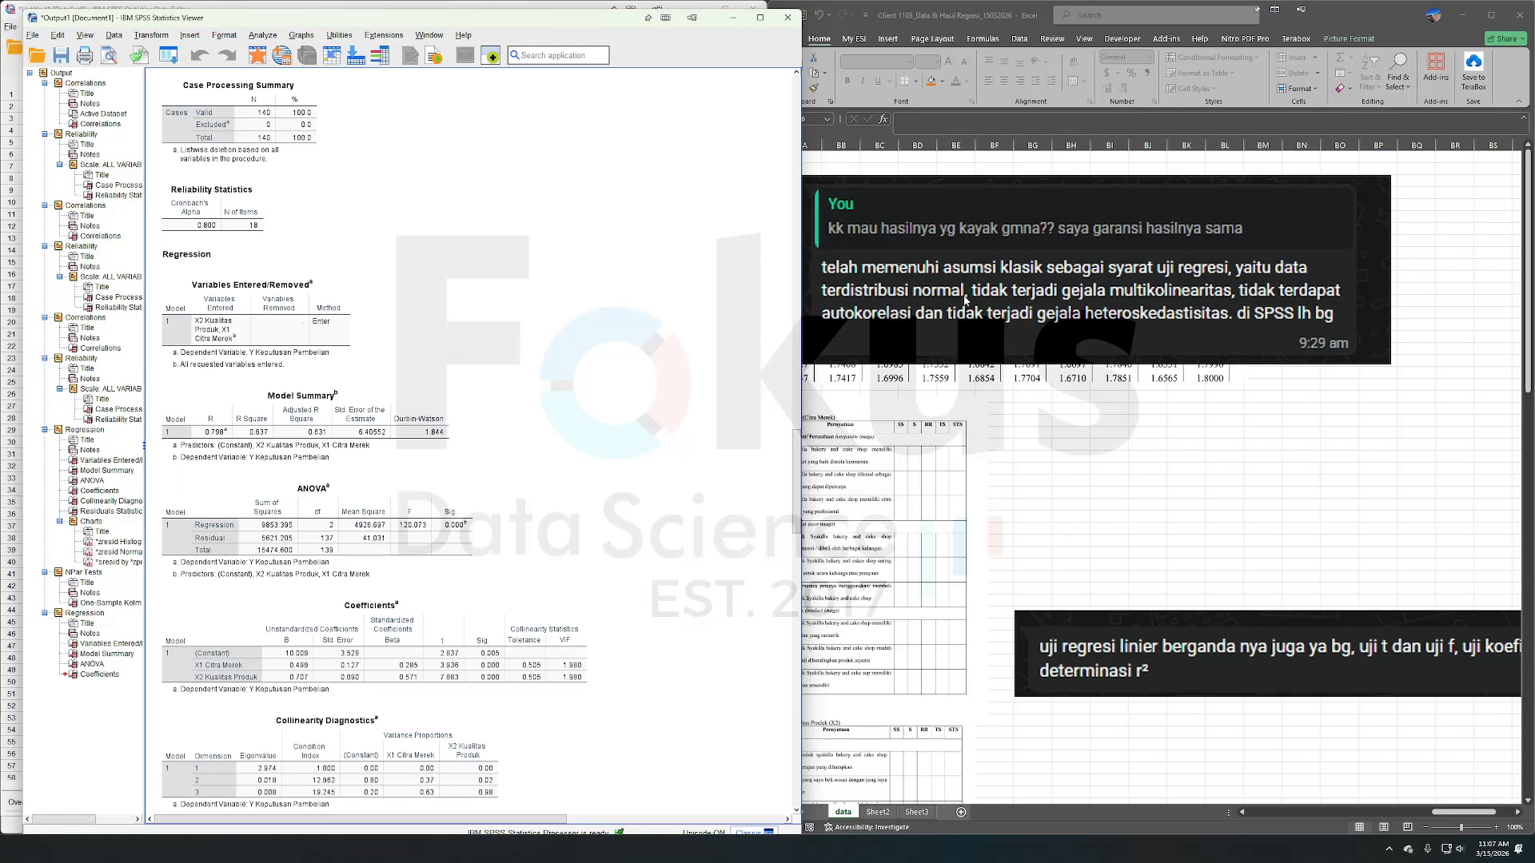
{"action": "scroll", "coordinate": [596, 403], "scroll_direction": "down", "scroll_amount": 20}
{"action": "left_click", "coordinate": [401, 390]}
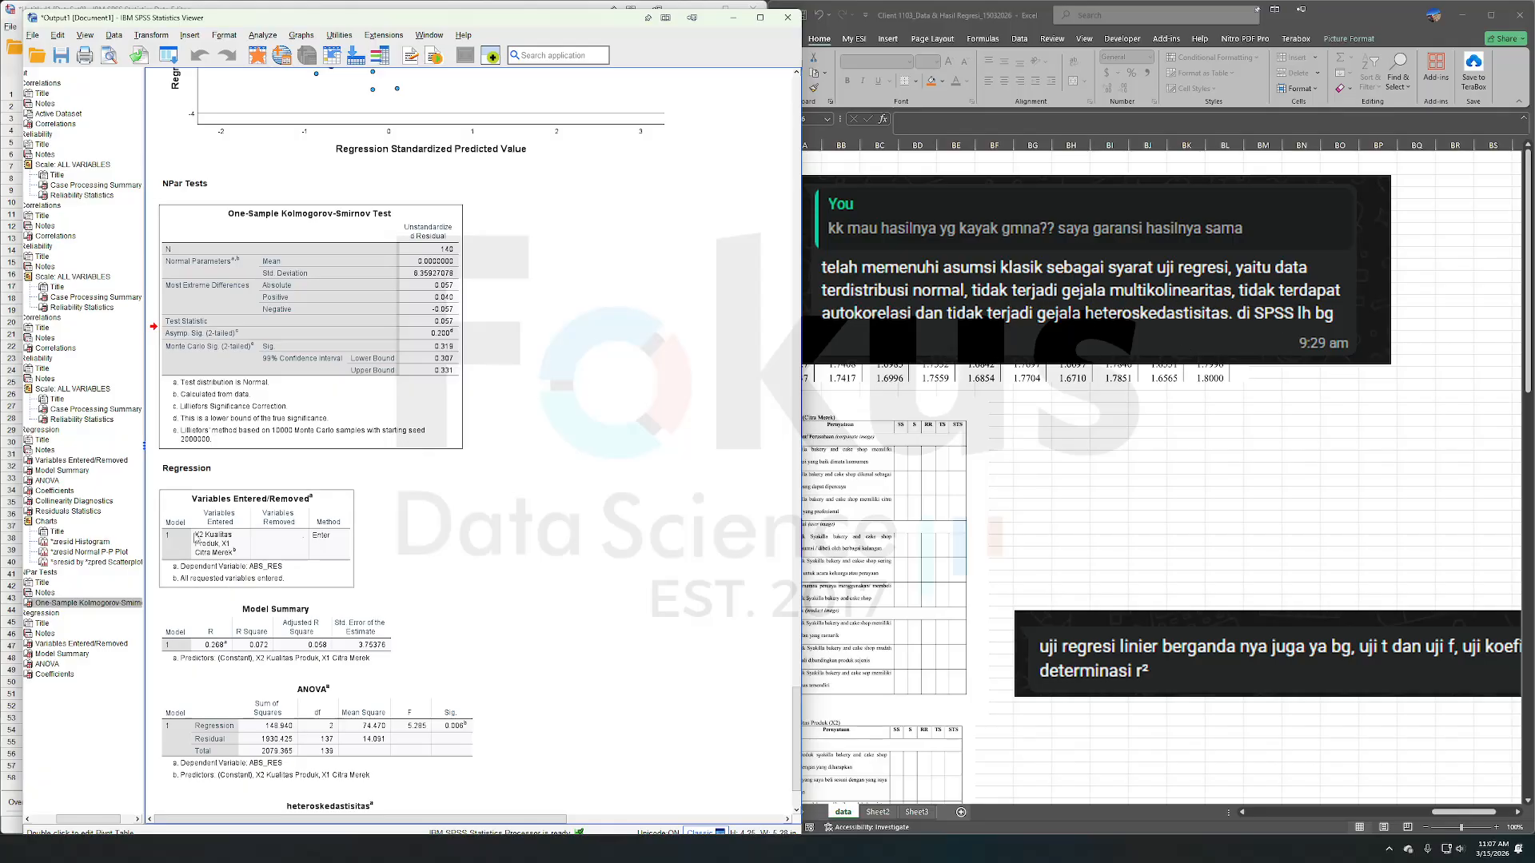
{"action": "left_click", "coordinate": [533, 475]}
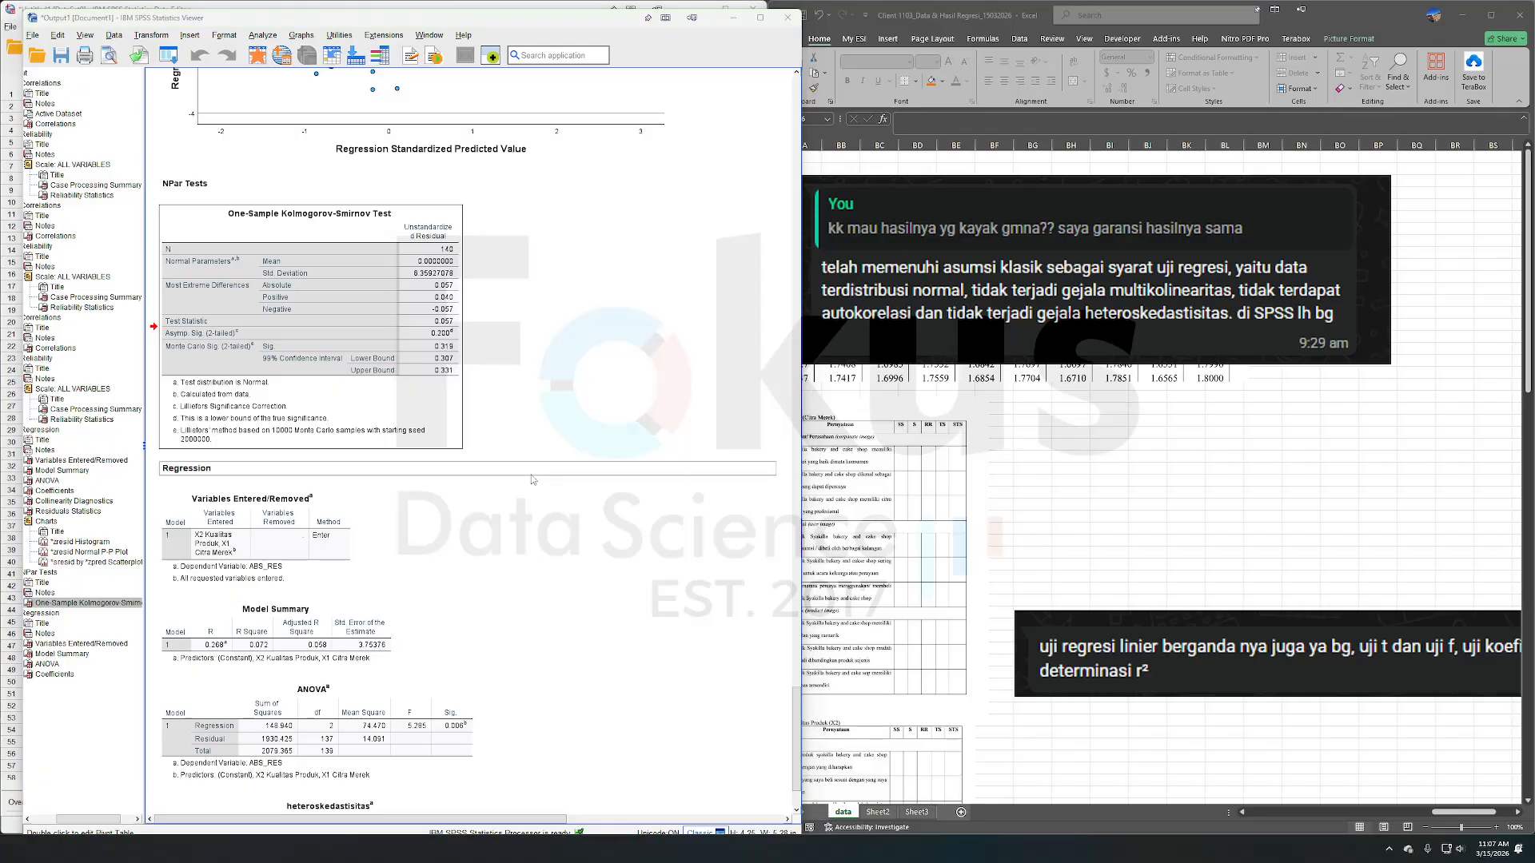
{"action": "scroll", "coordinate": [533, 479], "scroll_direction": "up", "scroll_amount": 1}
{"action": "scroll", "coordinate": [533, 479], "scroll_direction": "down", "scroll_amount": 2}
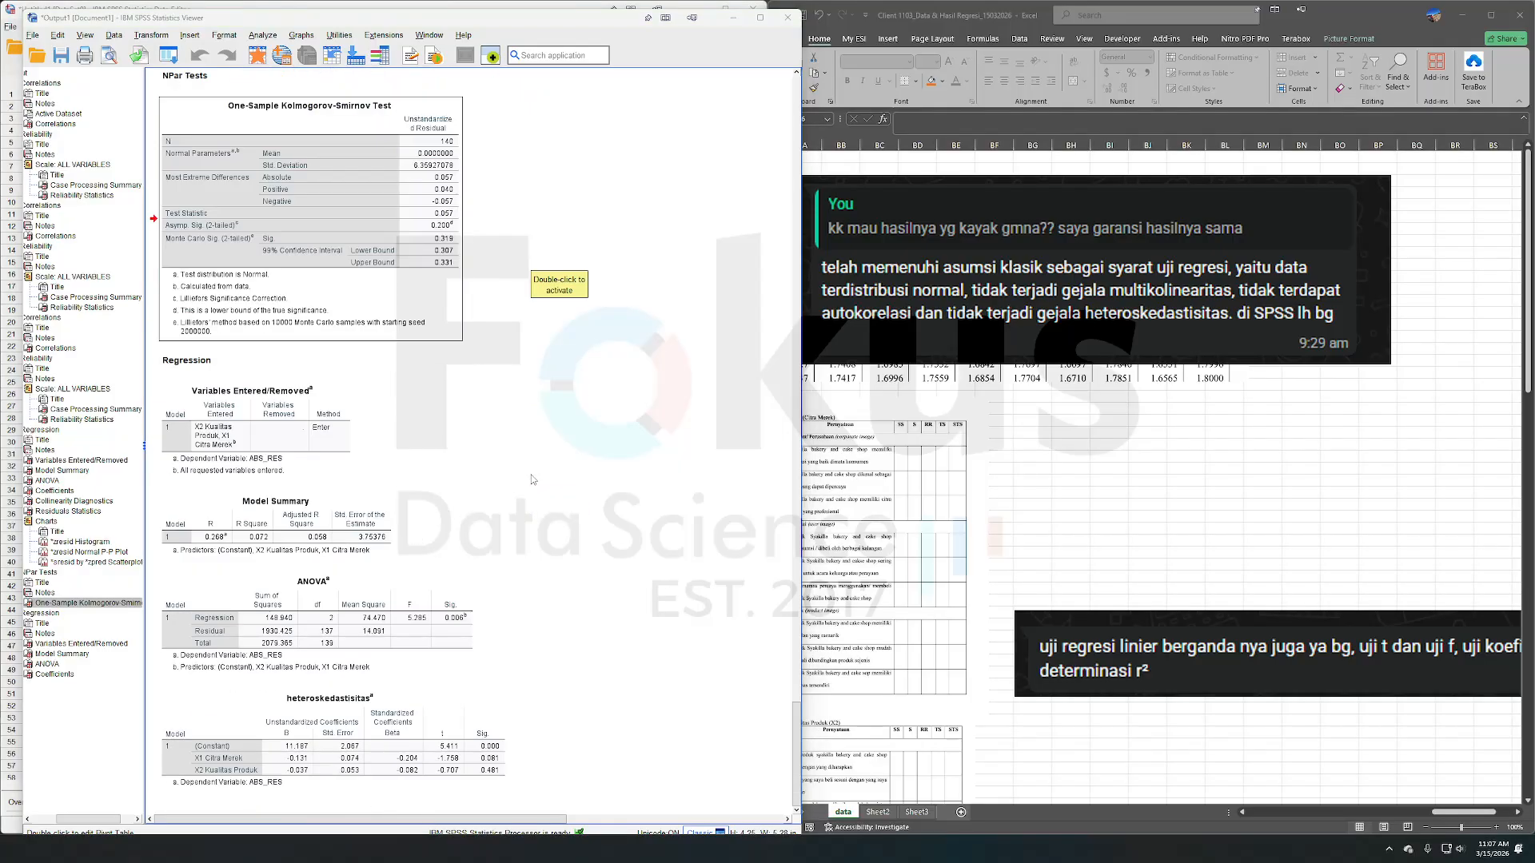
{"action": "scroll", "coordinate": [533, 479], "scroll_direction": "up", "scroll_amount": 15}
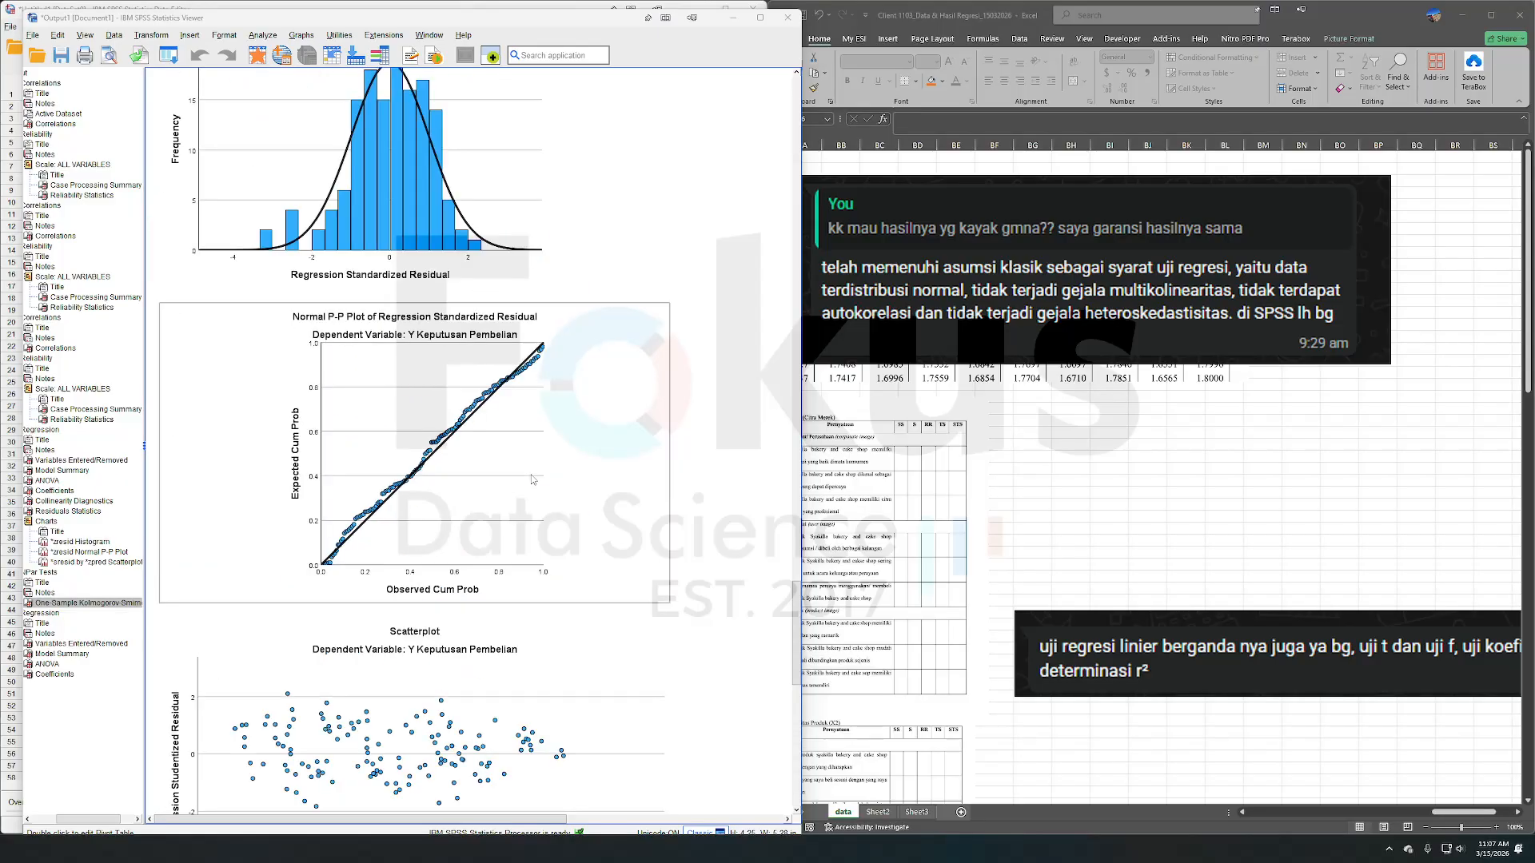
{"action": "scroll", "coordinate": [533, 479], "scroll_direction": "up", "scroll_amount": 1}
{"action": "left_click", "coordinate": [549, 455]}
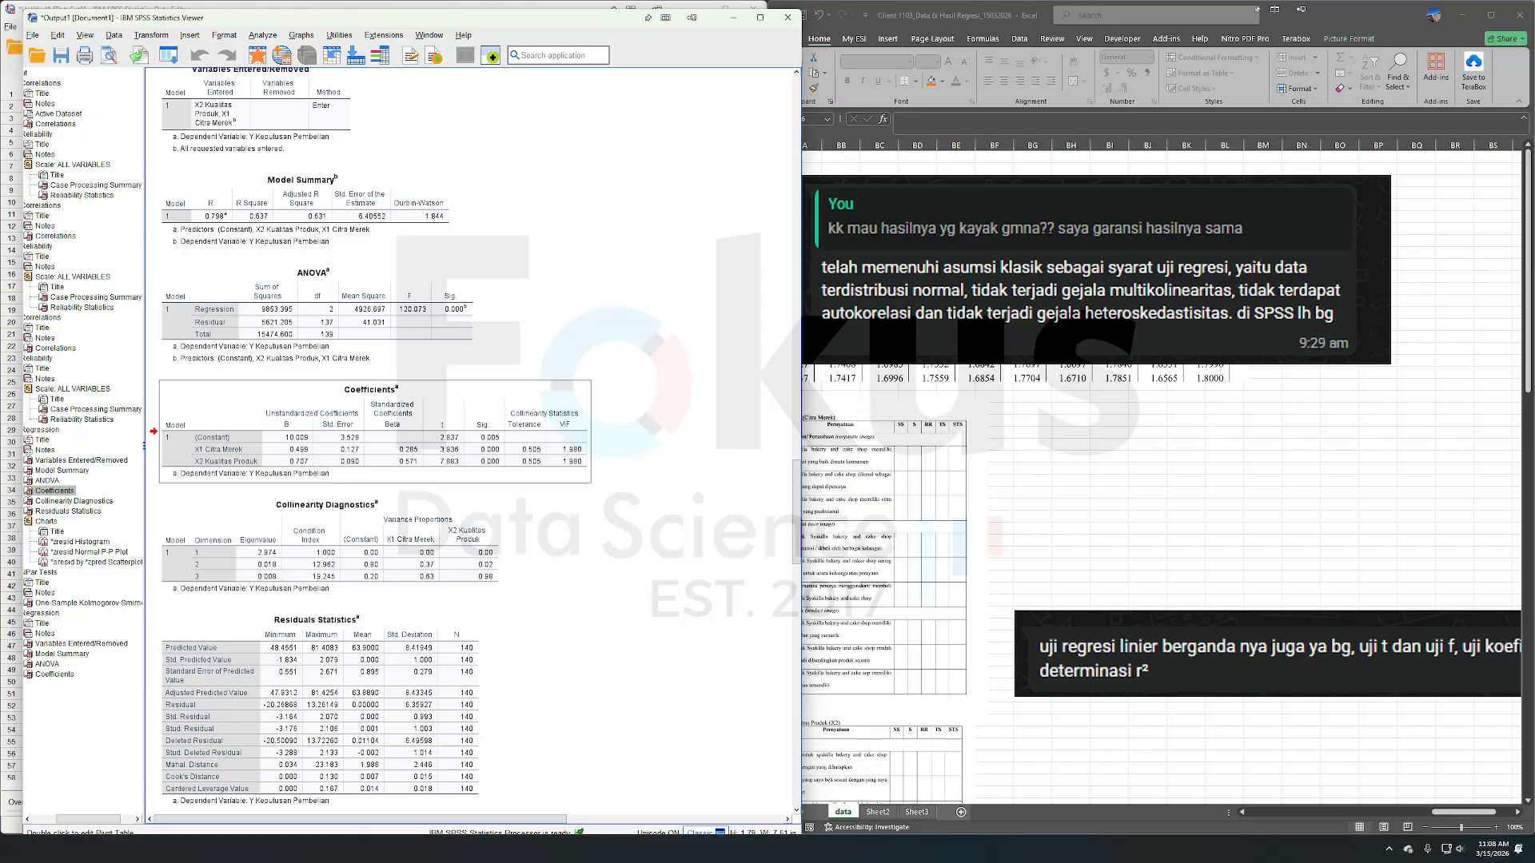
- Move the assumptions note back below the Durbin-Watson table in Excel and compare that table with the Durbin-Watson statistic in SPSS's Model Summary
{"action": "left_click", "coordinate": [420, 183]}
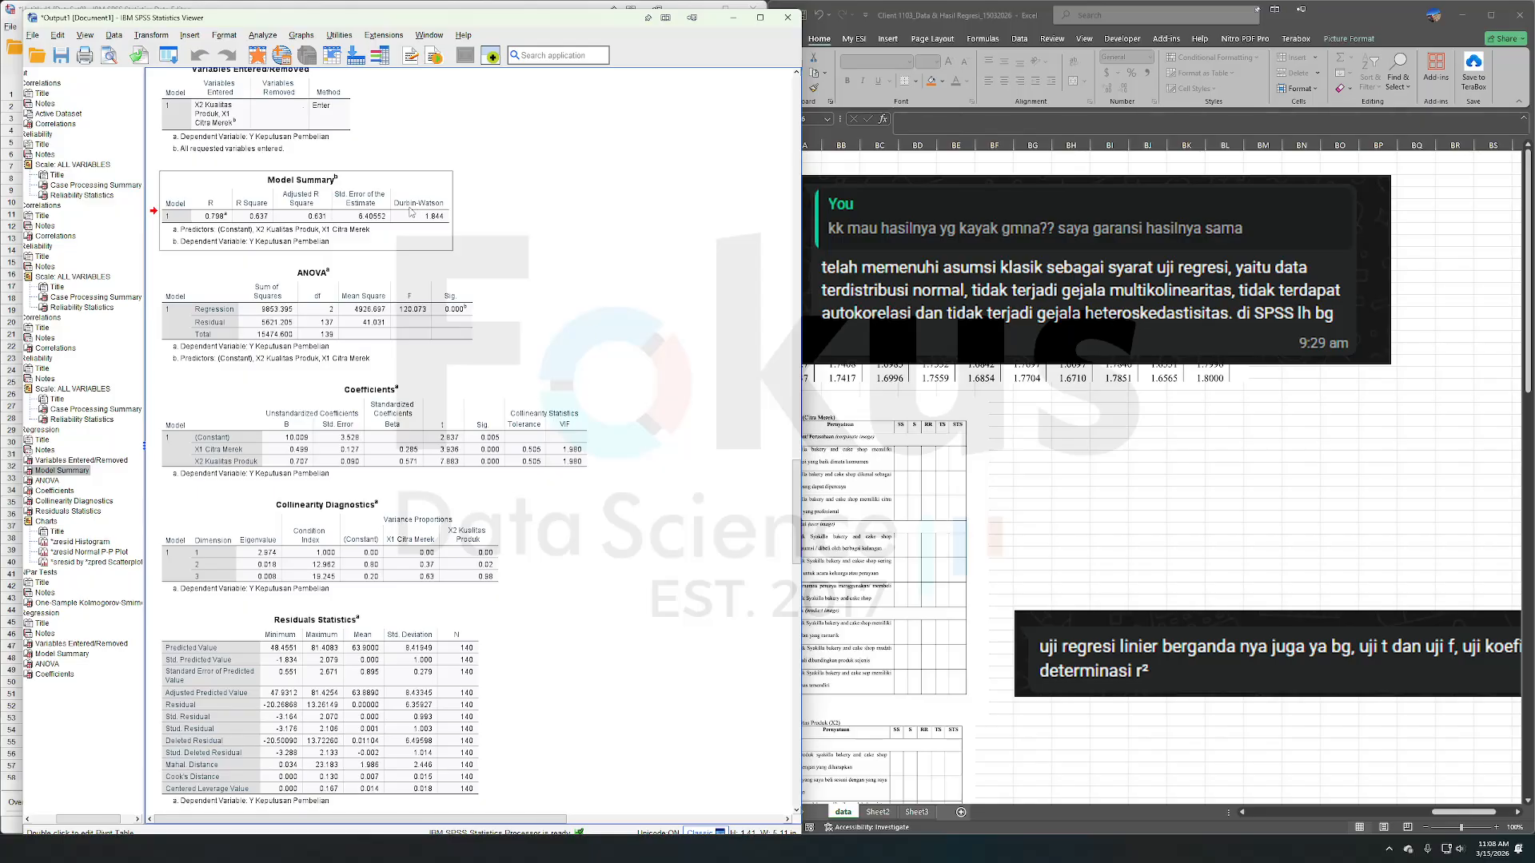
{"action": "left_click", "coordinate": [1230, 489]}
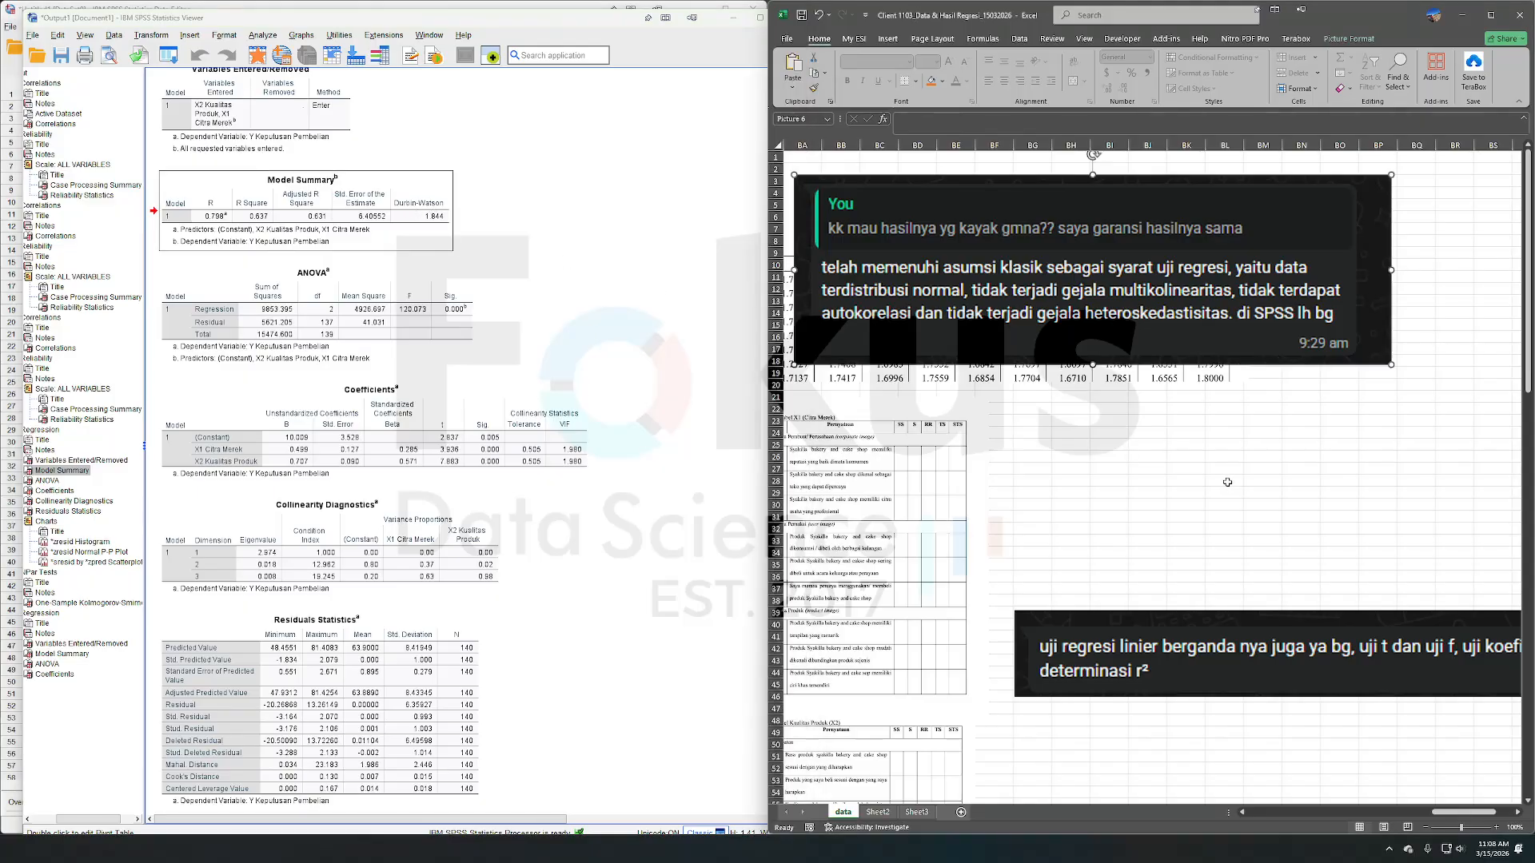
{"action": "scroll", "coordinate": [1227, 482], "scroll_direction": "left", "scroll_amount": 3}
{"action": "scroll", "coordinate": [1317, 338], "scroll_direction": "right", "scroll_amount": 1}
{"action": "left_click_drag", "start_coordinate": [1283, 298], "coordinate": [1471, 530]}
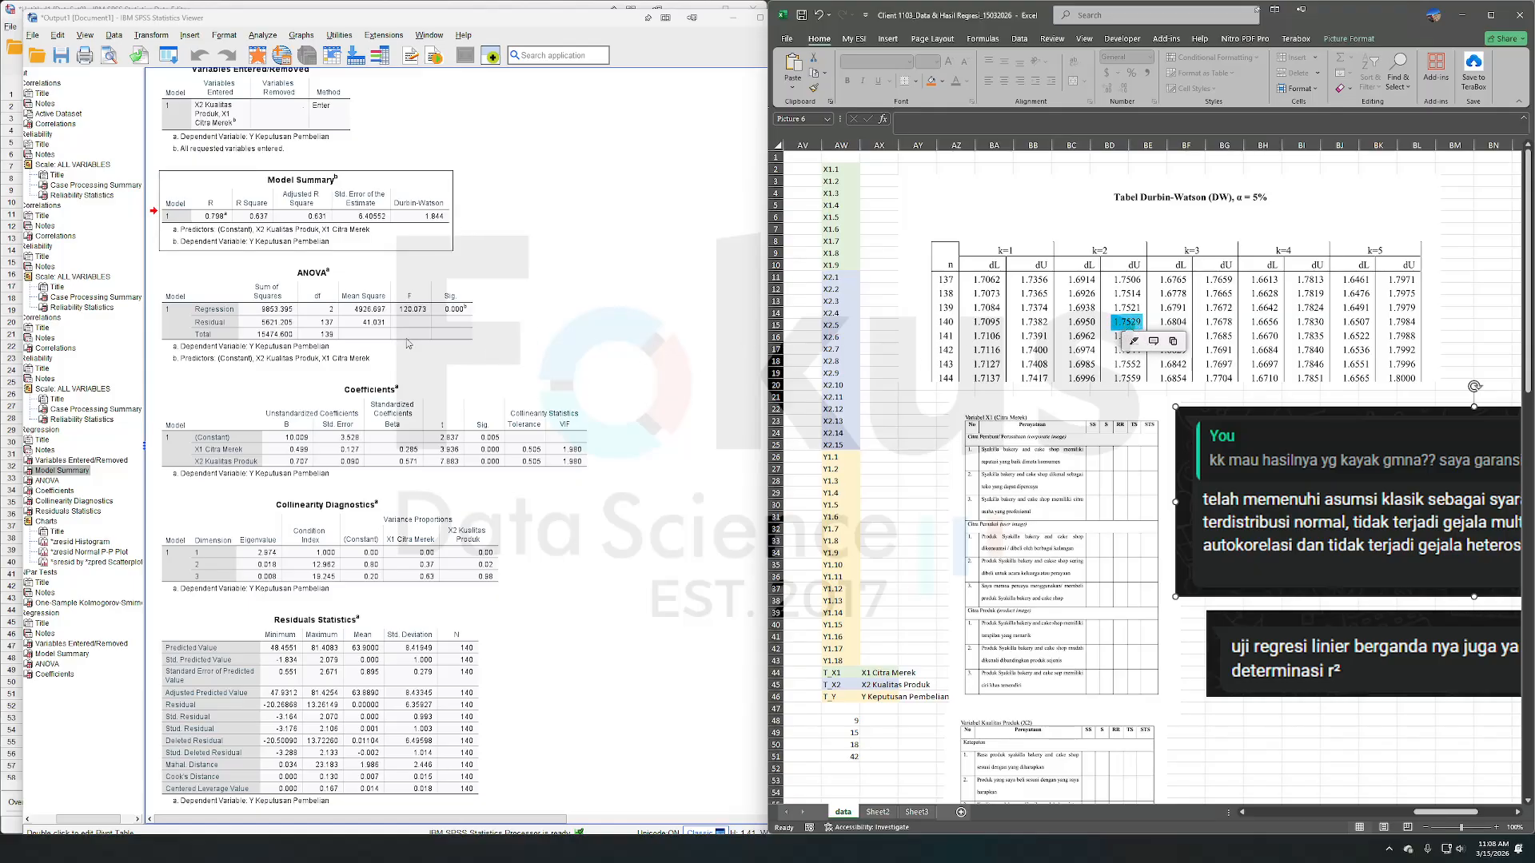
{"action": "left_click", "coordinate": [441, 320]}
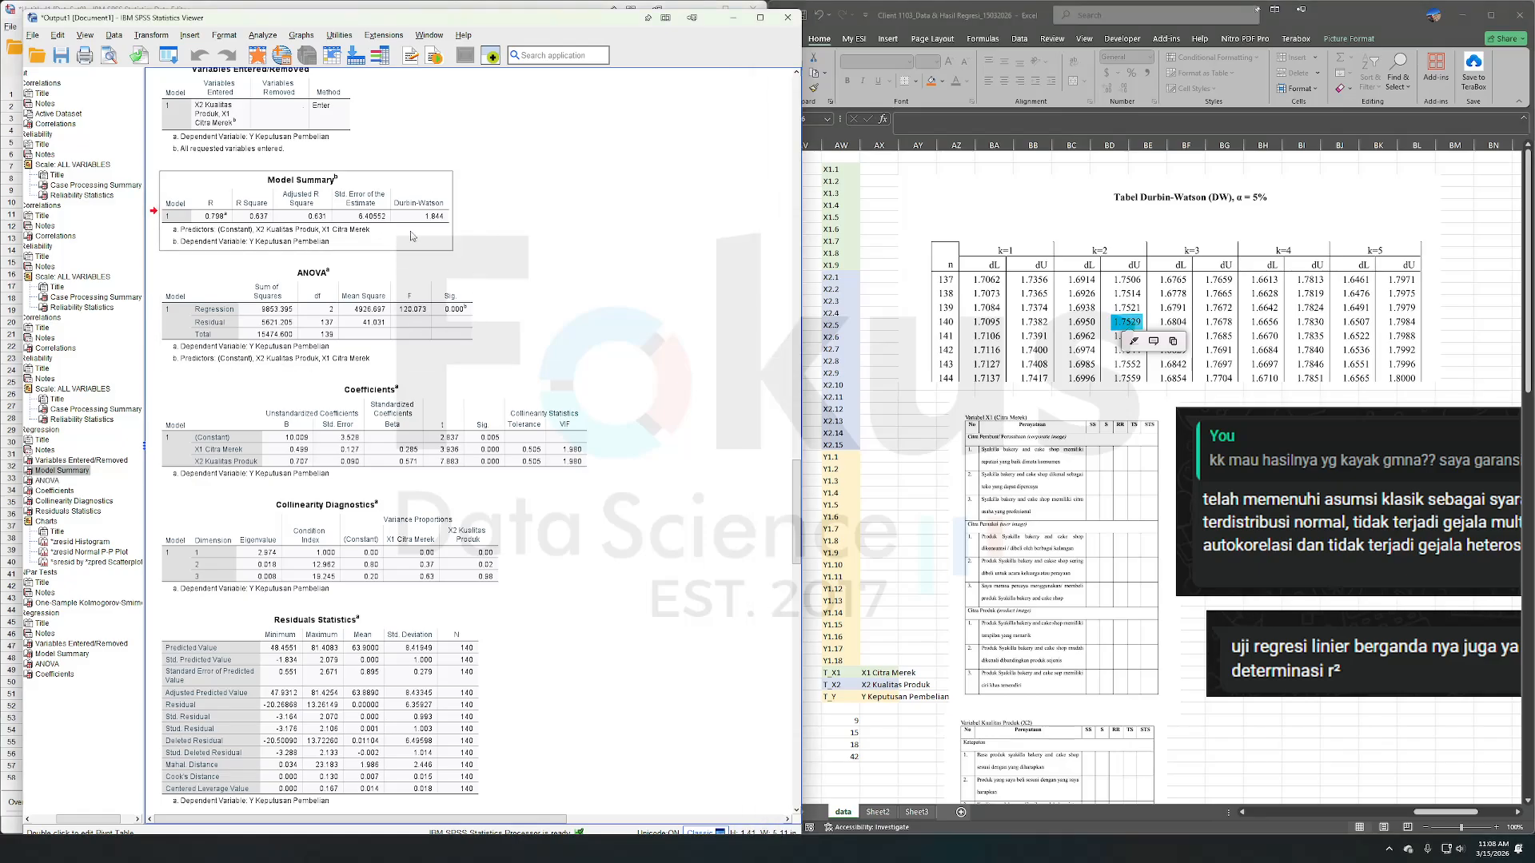
{"action": "left_click", "coordinate": [416, 232]}
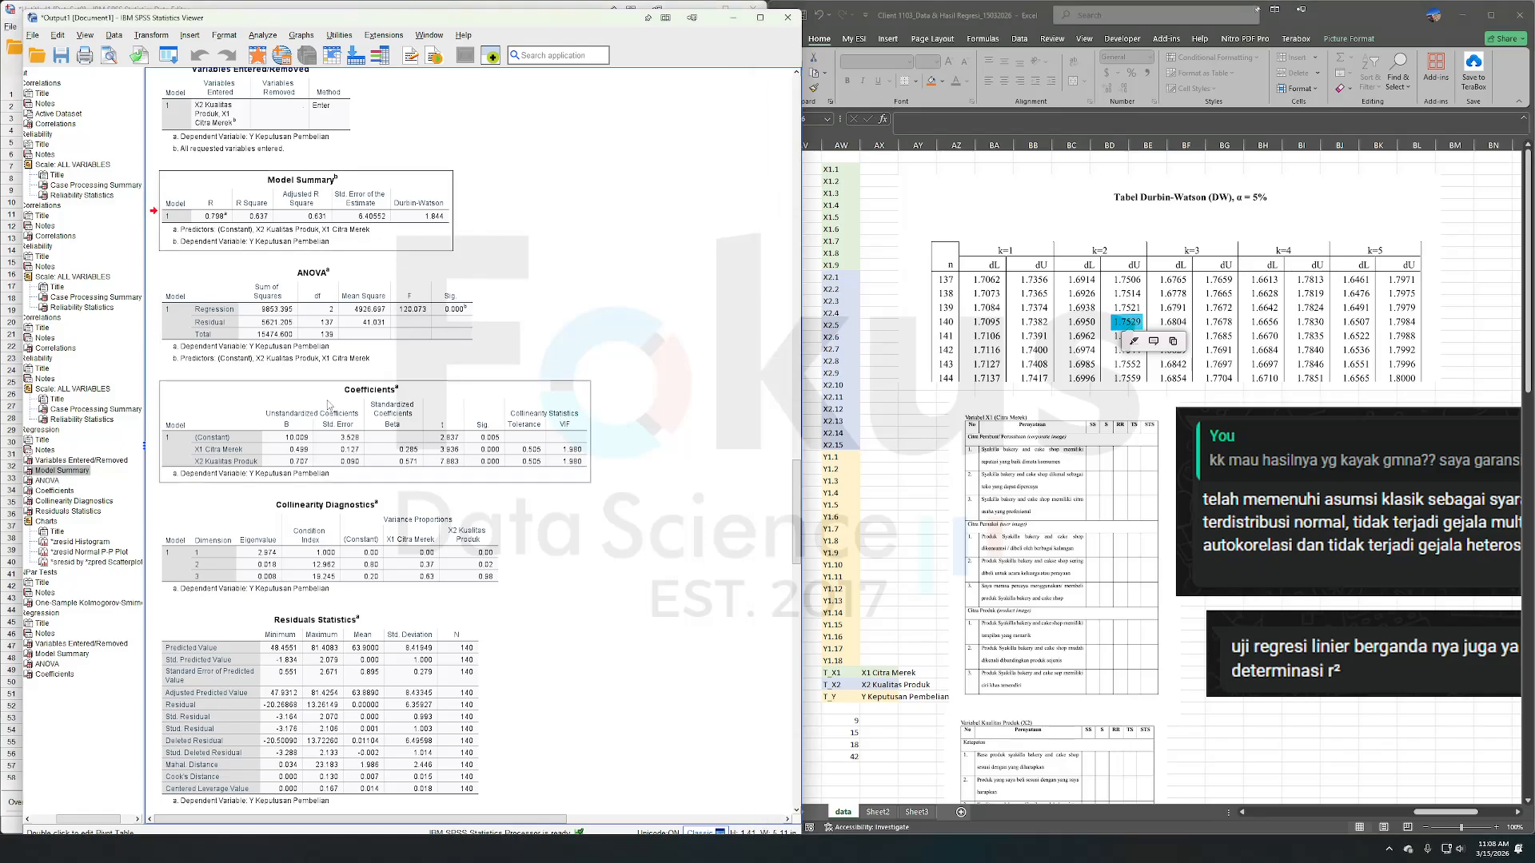
{"action": "left_click", "coordinate": [605, 482]}
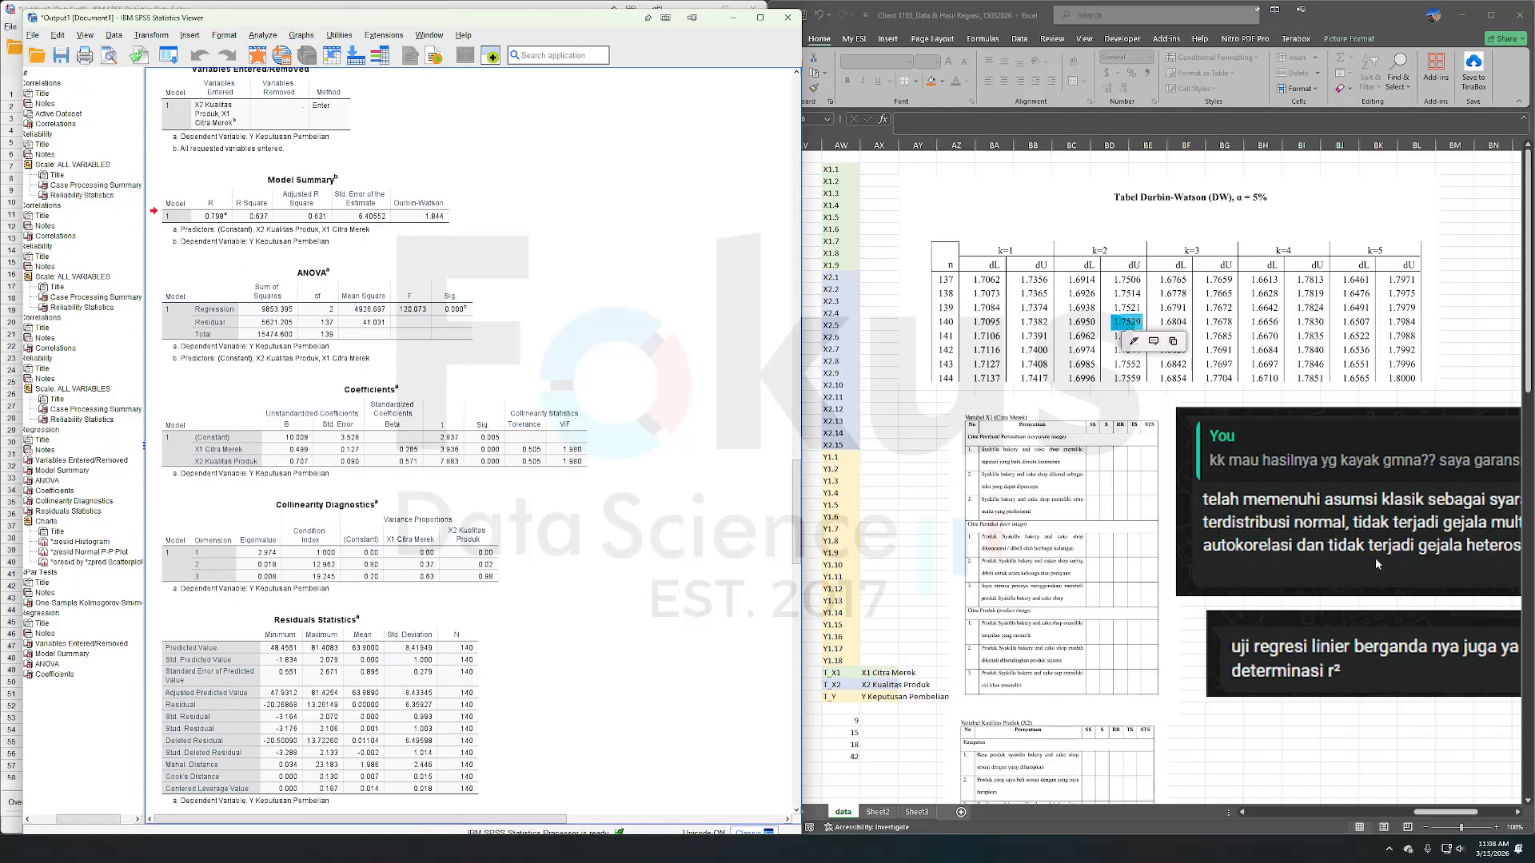
- Check the significance values in the heteroskedastisitas table at the end of the SPSS output
{"action": "scroll", "coordinate": [1373, 558], "scroll_direction": "right", "scroll_amount": 6}
{"action": "scroll", "coordinate": [1373, 558], "scroll_direction": "left", "scroll_amount": 10}
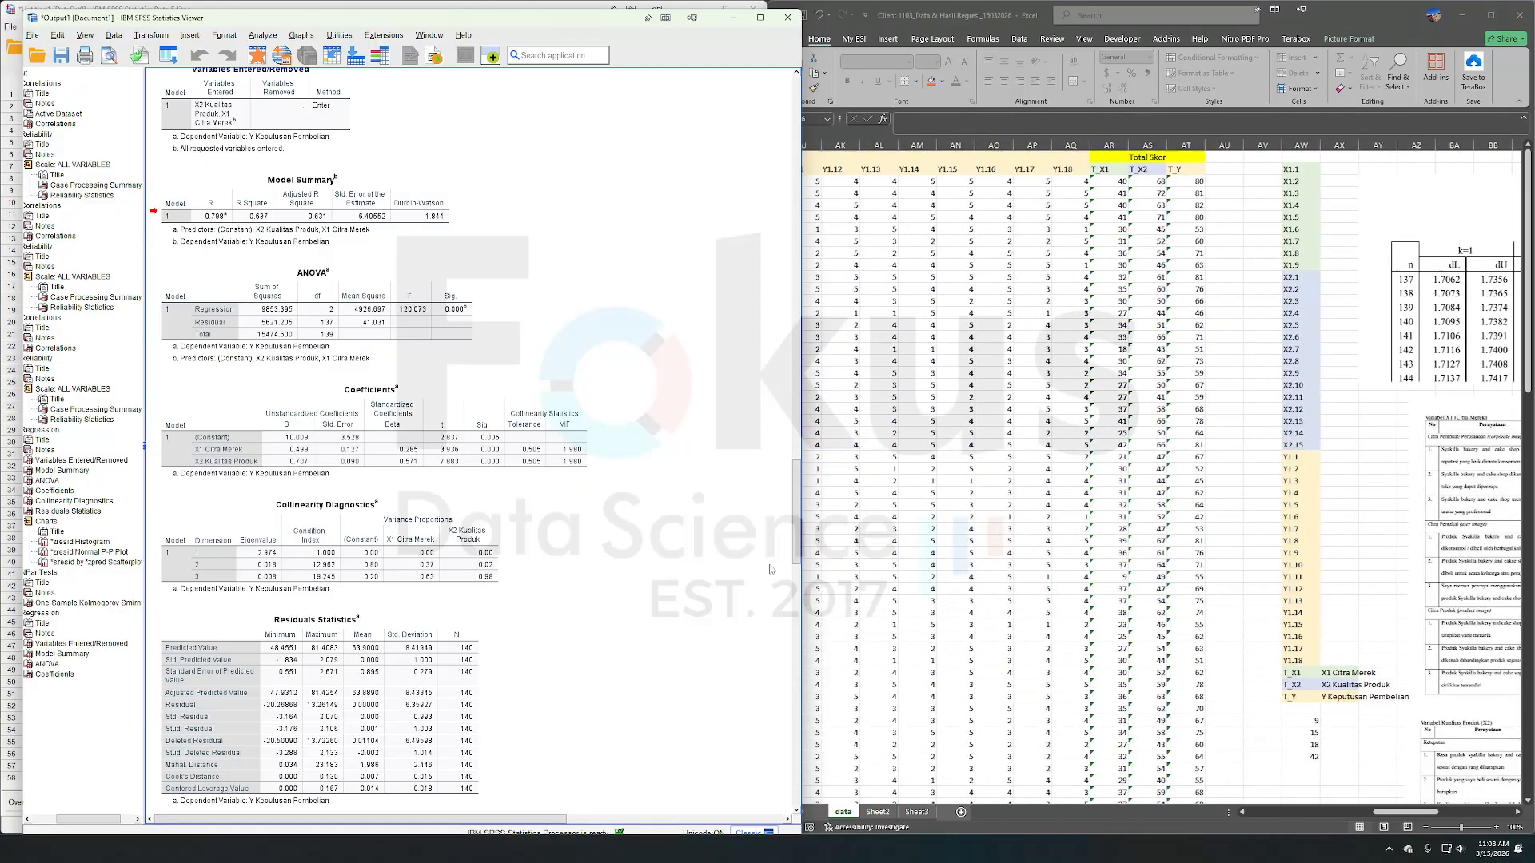
{"action": "scroll", "coordinate": [544, 576], "scroll_direction": "down", "scroll_amount": 3}
{"action": "scroll", "coordinate": [544, 580], "scroll_direction": "down", "scroll_amount": 10}
{"action": "left_click", "coordinate": [485, 750]}
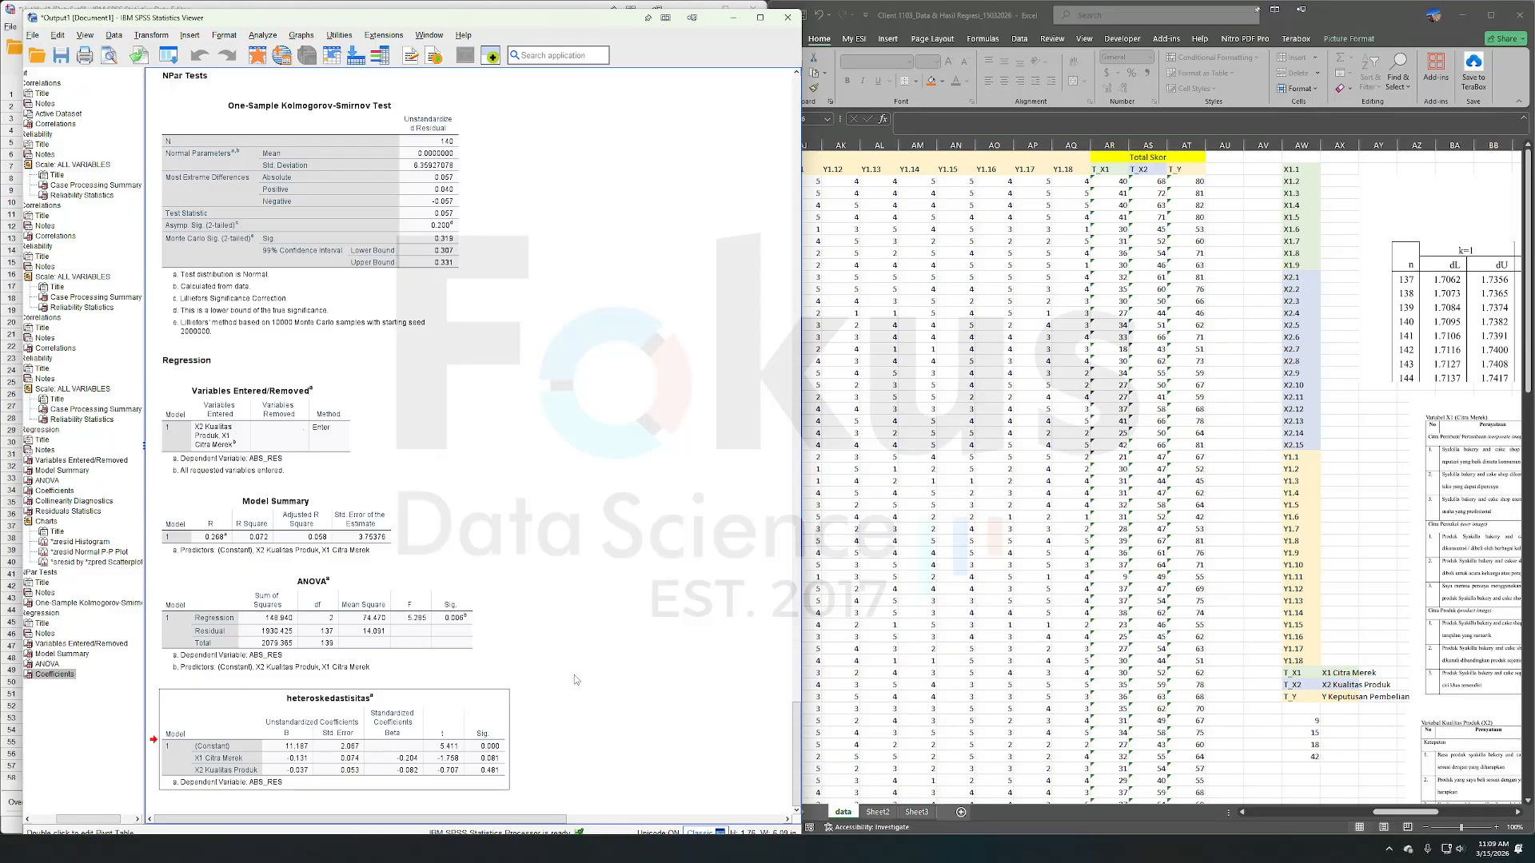
- In Excel, place the client's multiple linear regression note directly under the assumptions note and read the requested tests
{"action": "scroll", "coordinate": [1319, 536], "scroll_direction": "right", "scroll_amount": 10}
{"action": "left_click", "coordinate": [1308, 529]}
{"action": "scroll", "coordinate": [1308, 530], "scroll_direction": "left", "scroll_amount": 2}
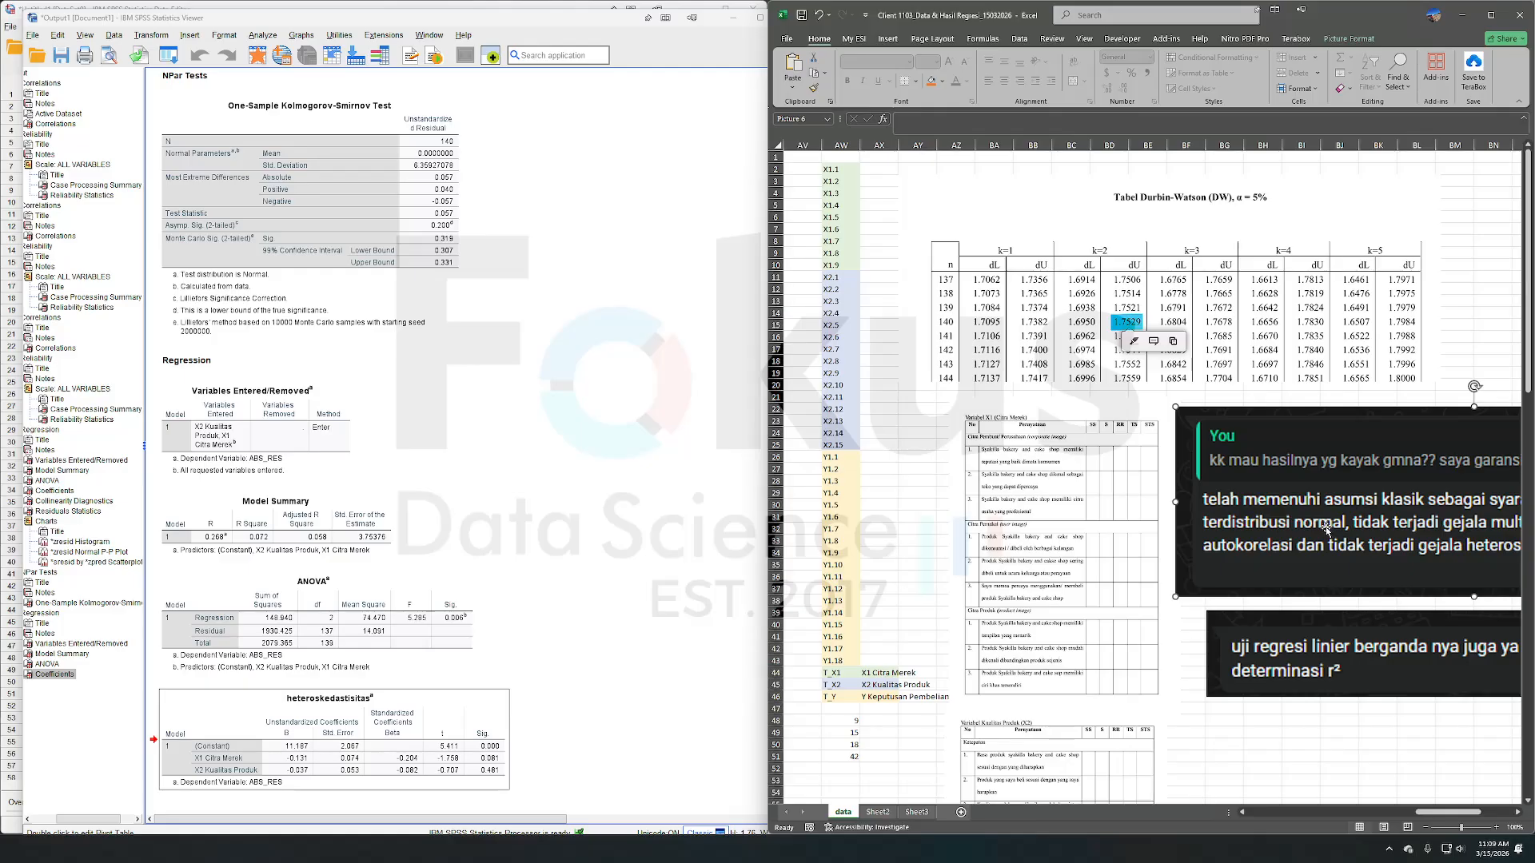
{"action": "left_click_drag", "start_coordinate": [1247, 653], "coordinate": [1211, 644]}
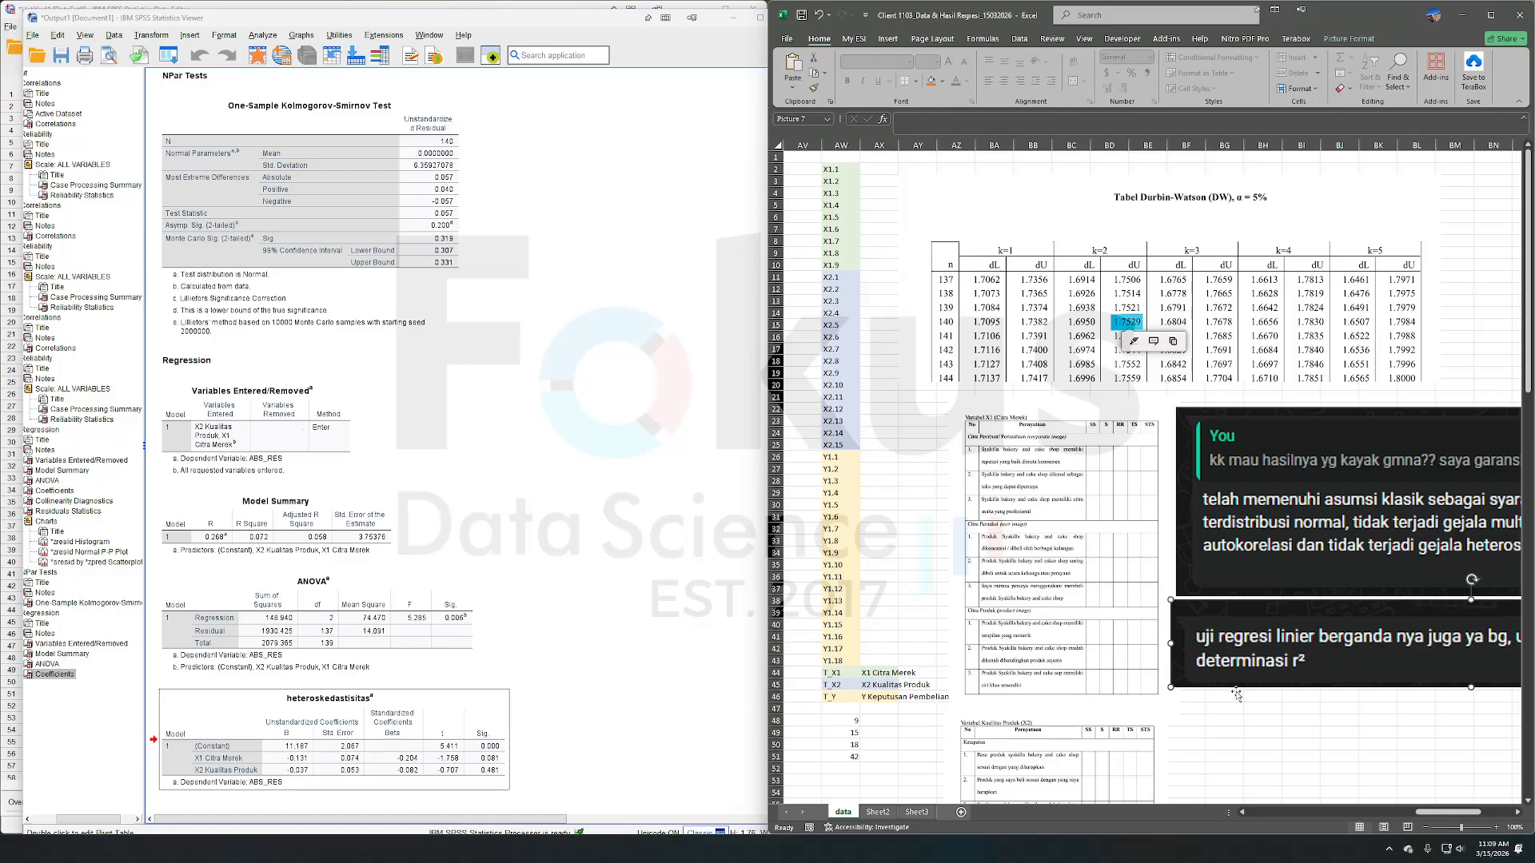
{"action": "scroll", "coordinate": [1231, 696], "scroll_direction": "right", "scroll_amount": 4}
{"action": "scroll", "coordinate": [1231, 707], "scroll_direction": "left", "scroll_amount": 4}
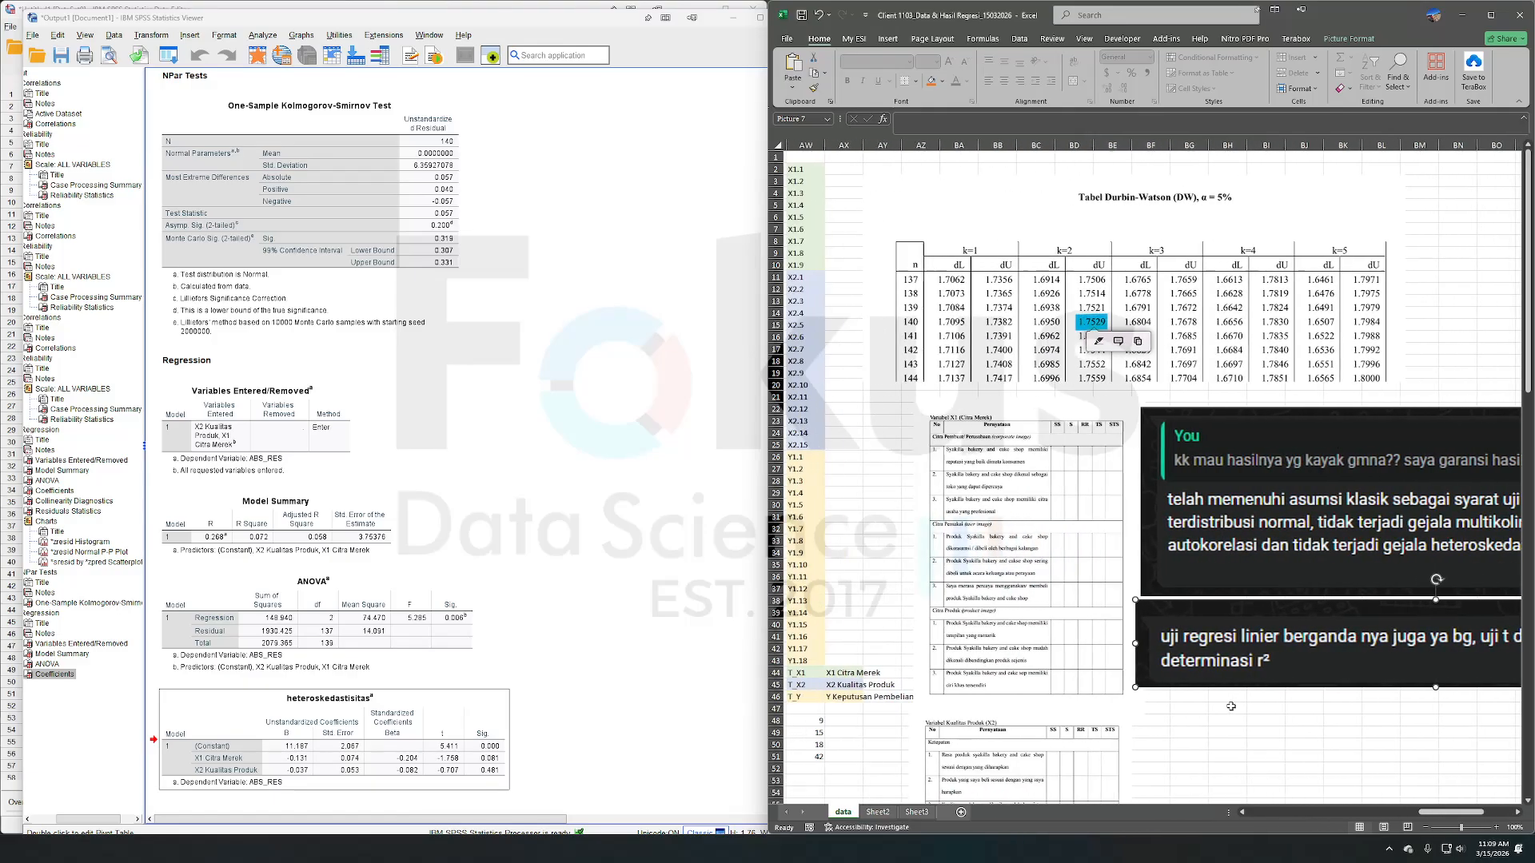
{"action": "scroll", "coordinate": [1252, 696], "scroll_direction": "right", "scroll_amount": 2}
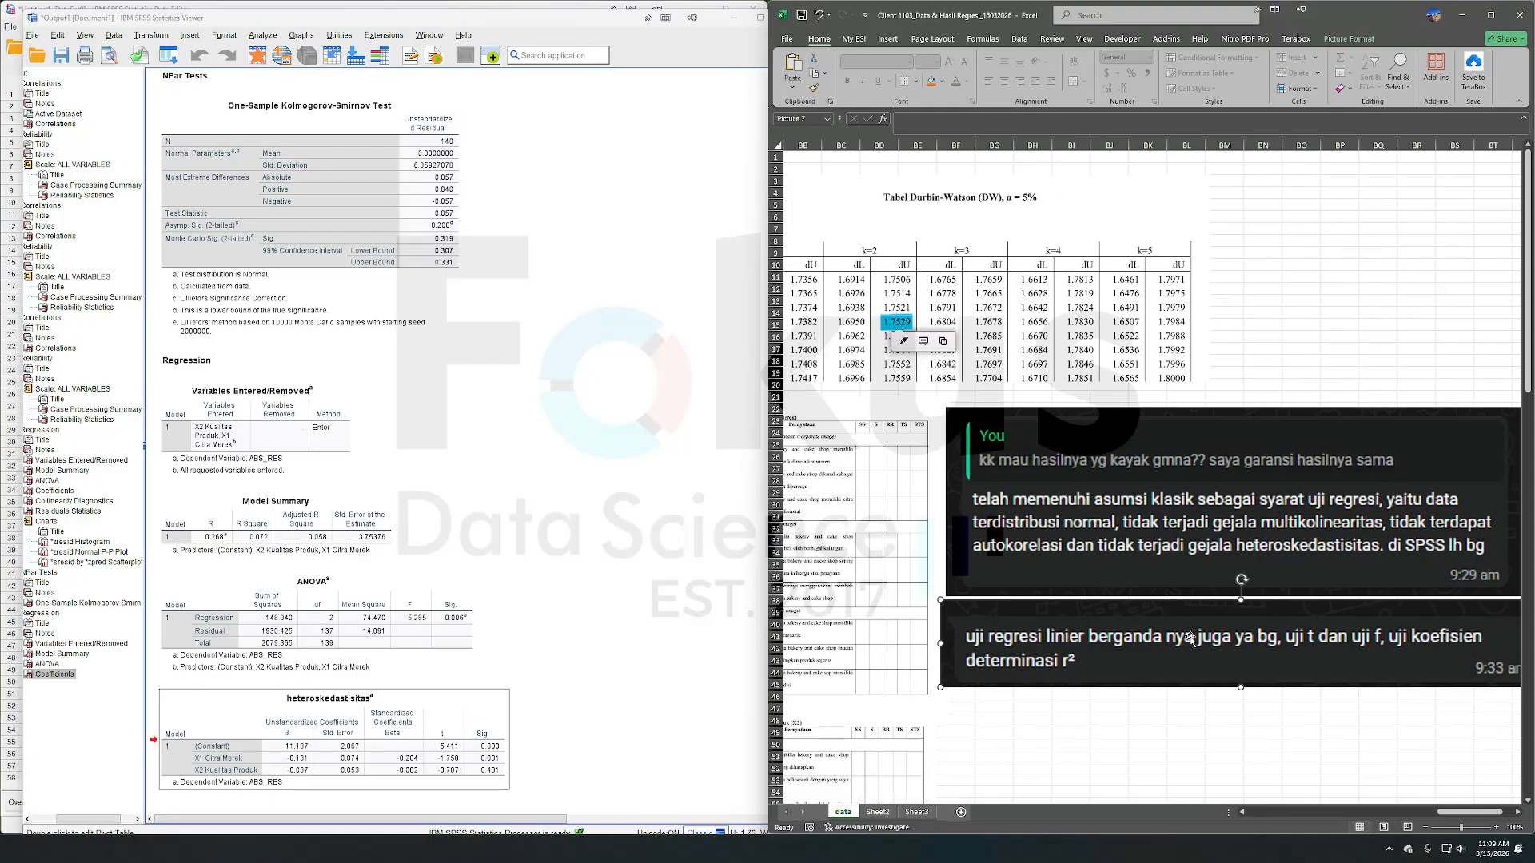
- Examine the Coefficients, ANOVA and Model Summary tables in SPSS for the t test, F test and R Square, and return to the Excel sheet's first columns
{"action": "left_click", "coordinate": [559, 508]}
{"action": "scroll", "coordinate": [560, 509], "scroll_direction": "up", "scroll_amount": 10}
{"action": "scroll", "coordinate": [559, 508], "scroll_direction": "up", "scroll_amount": 5}
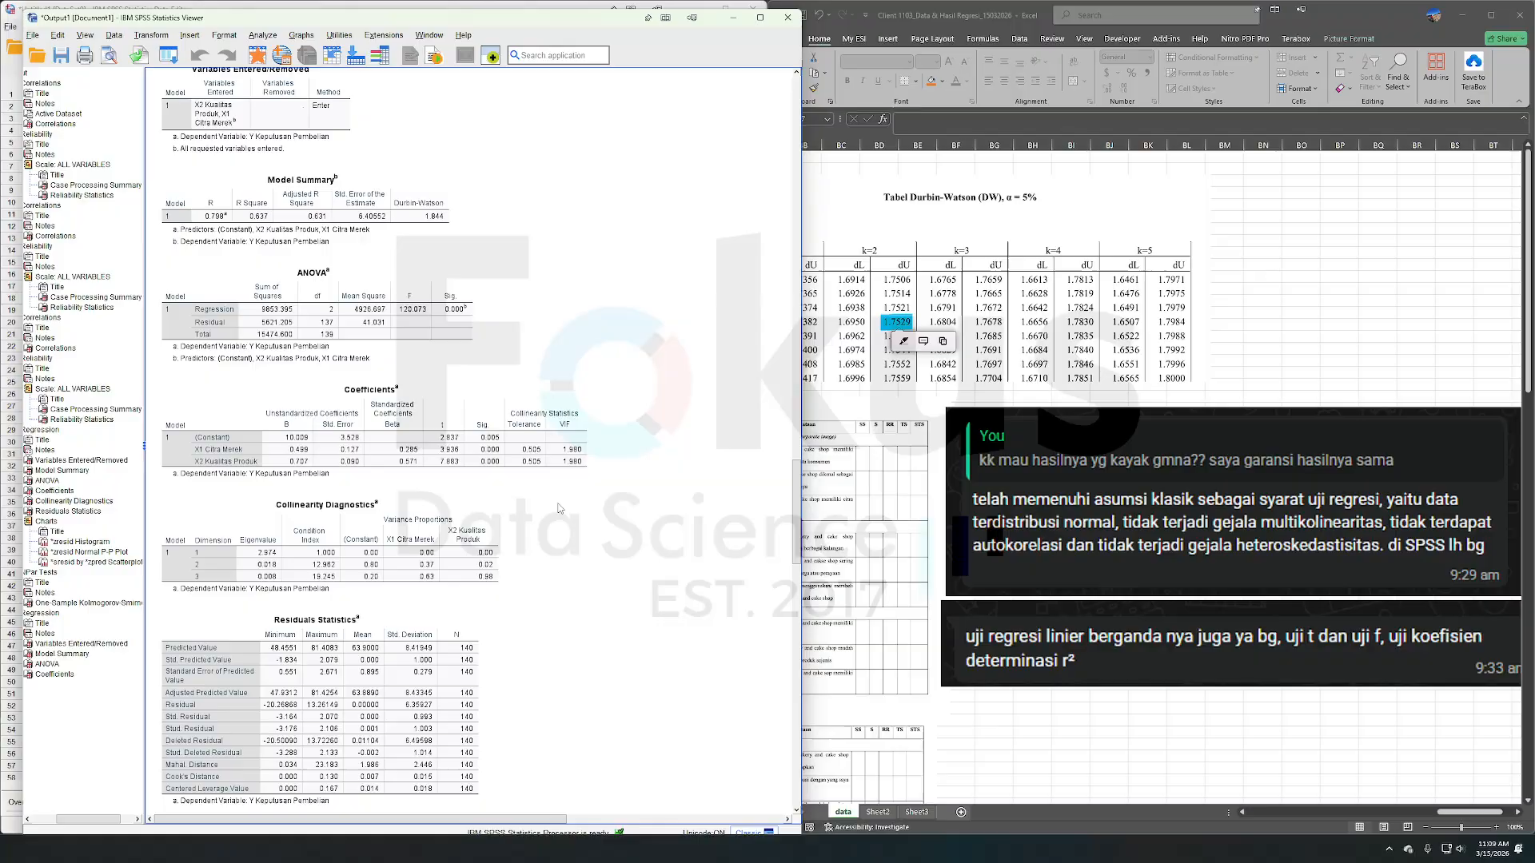
{"action": "left_click", "coordinate": [462, 437]}
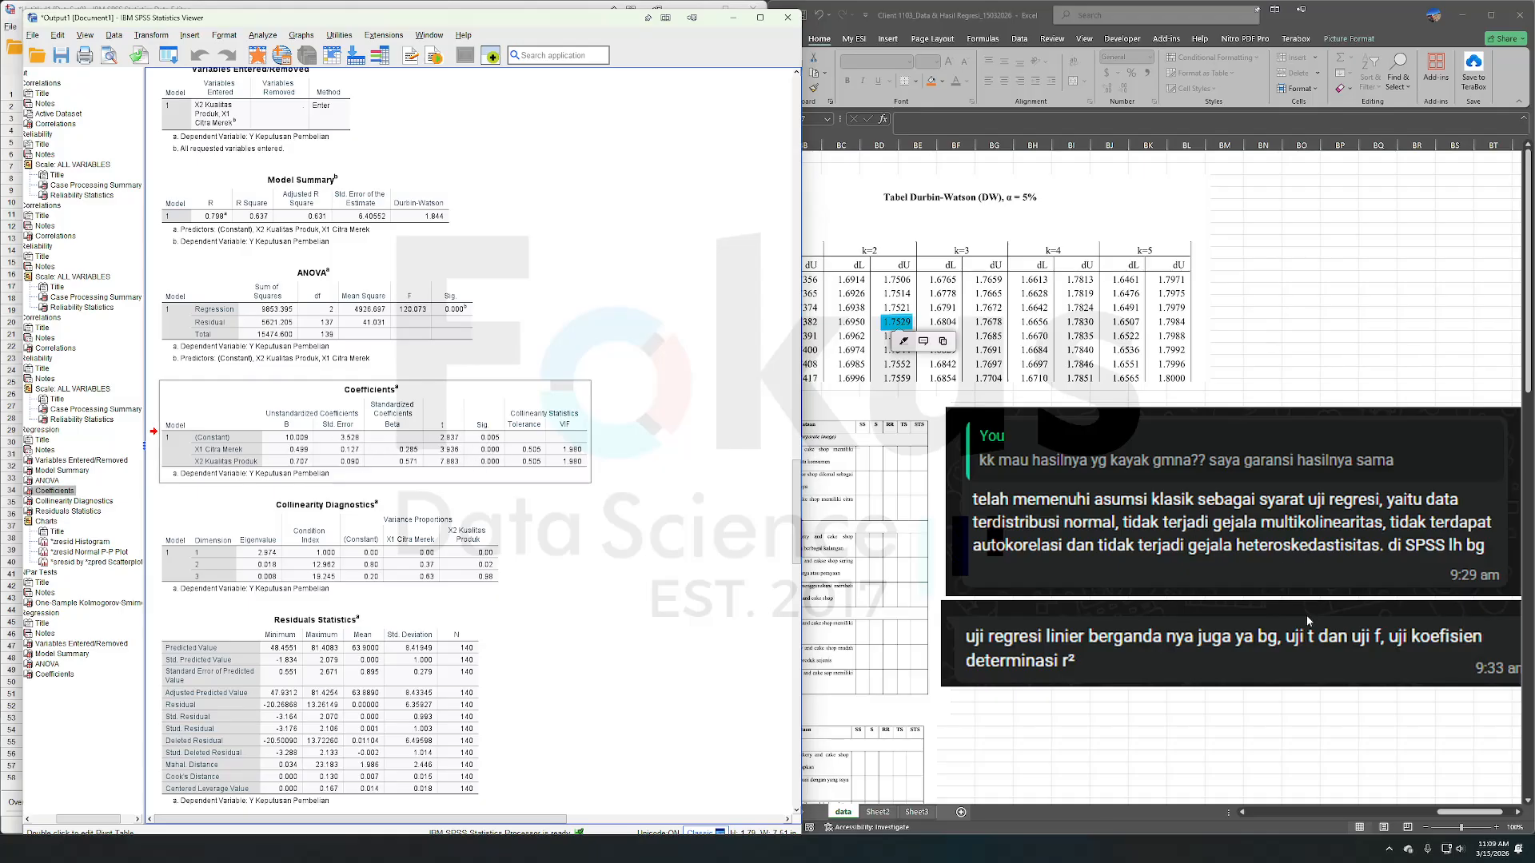
{"action": "left_click", "coordinate": [413, 317]}
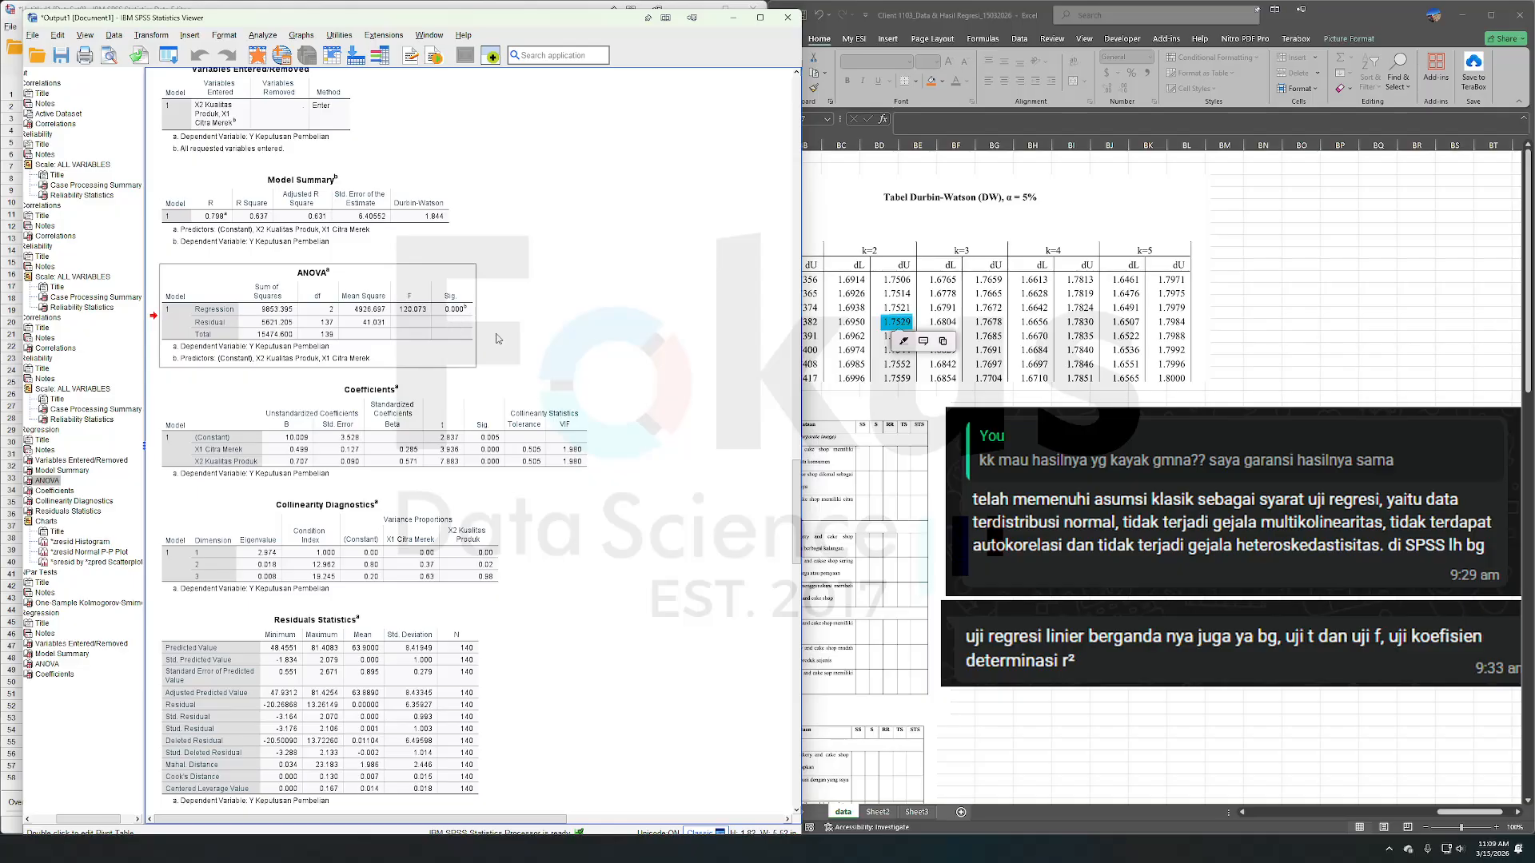
{"action": "scroll", "coordinate": [462, 316], "scroll_direction": "down", "scroll_amount": 3}
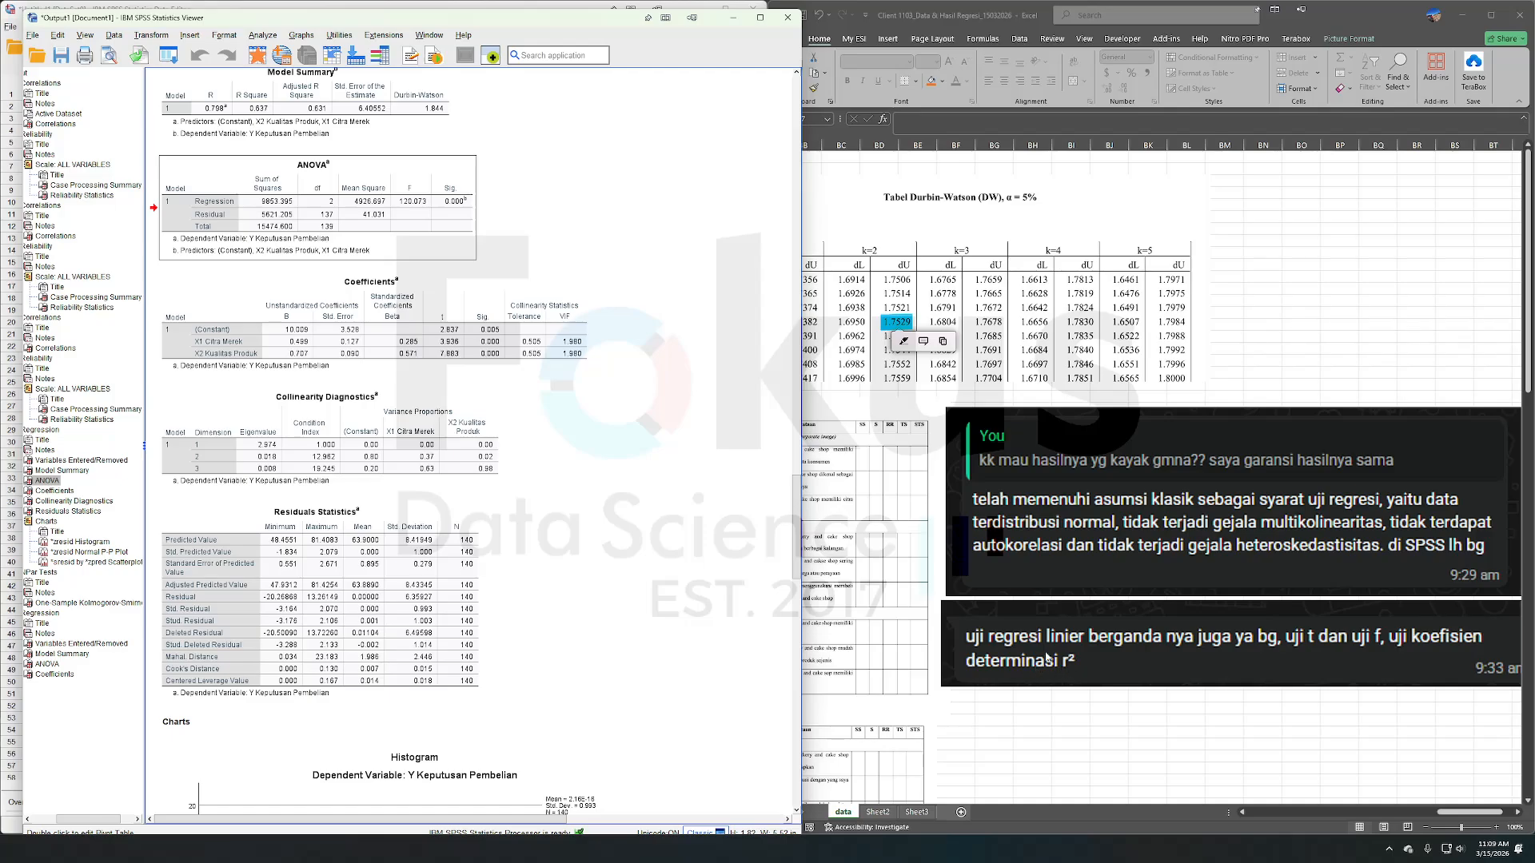
{"action": "scroll", "coordinate": [264, 336], "scroll_direction": "up", "scroll_amount": 5}
{"action": "left_click", "coordinate": [254, 328]}
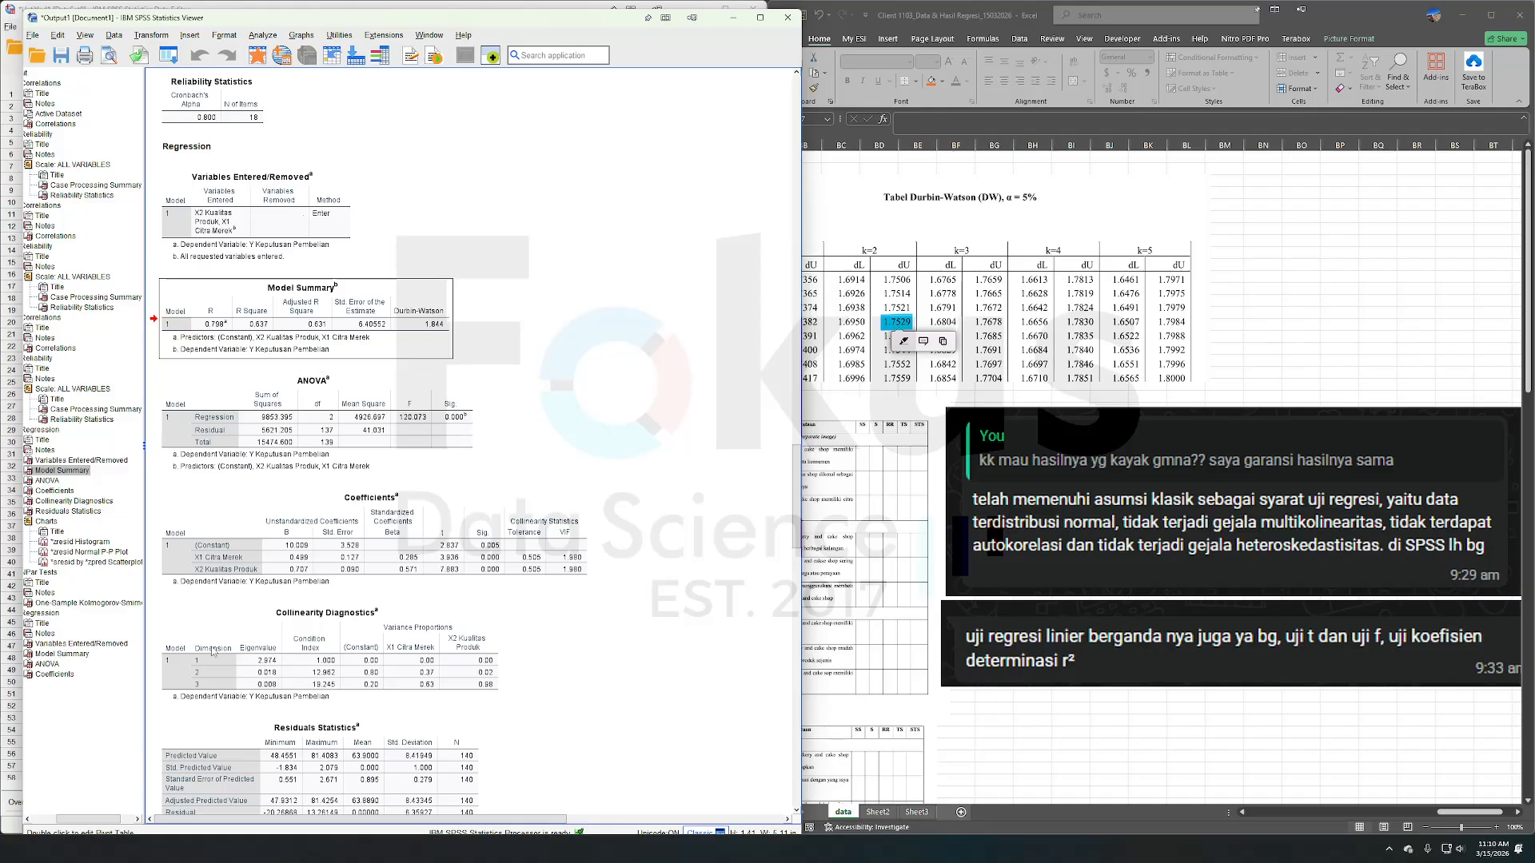
{"action": "left_click", "coordinate": [1016, 301]}
{"action": "scroll", "coordinate": [948, 552], "scroll_direction": "left", "scroll_amount": 18}
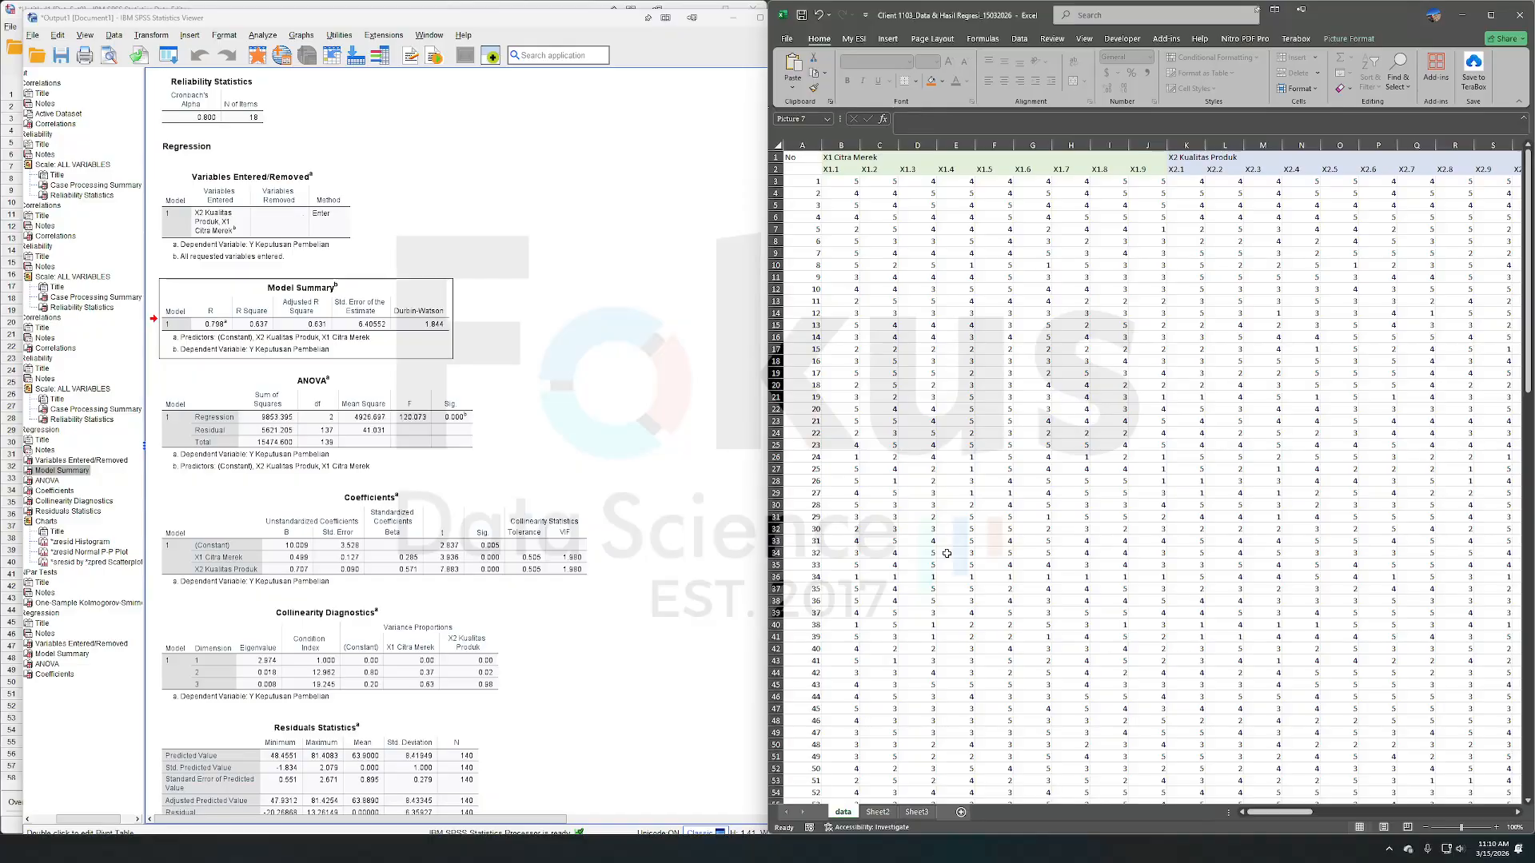